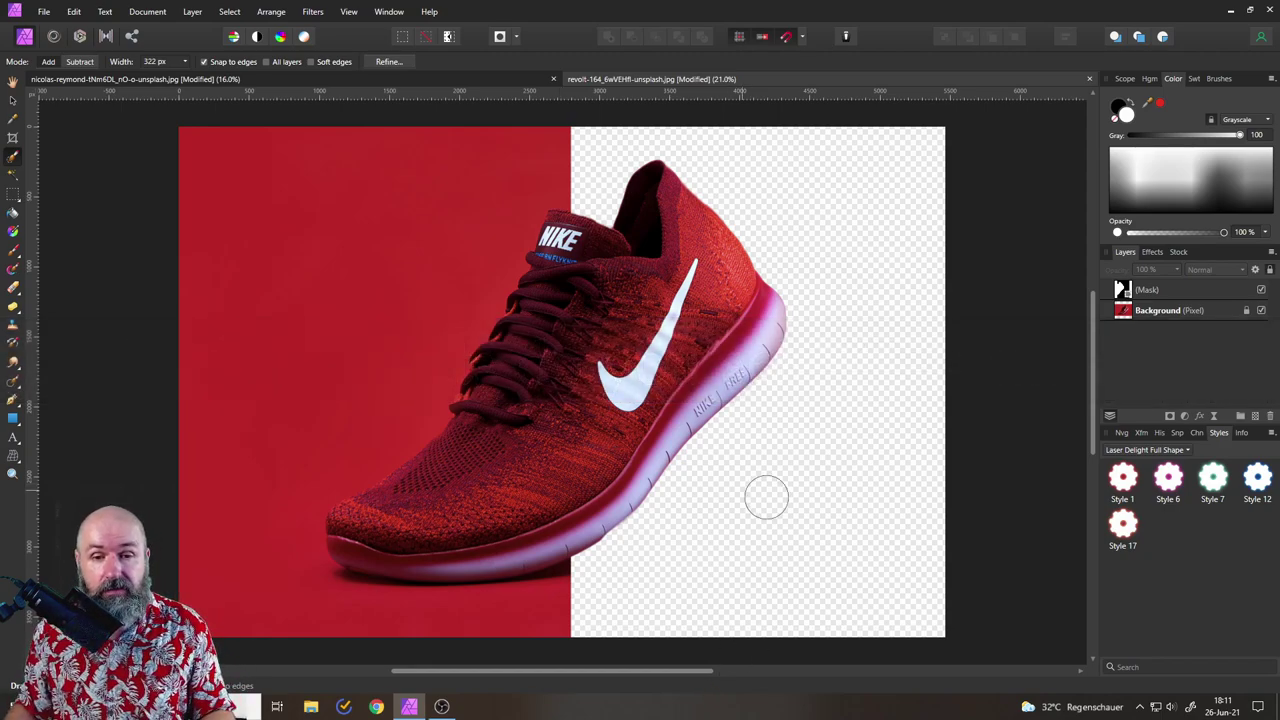
Switch off the Mask layer so the whole red background shows around the sneaker.
{"action": "left_click", "coordinate": [1261, 290]}
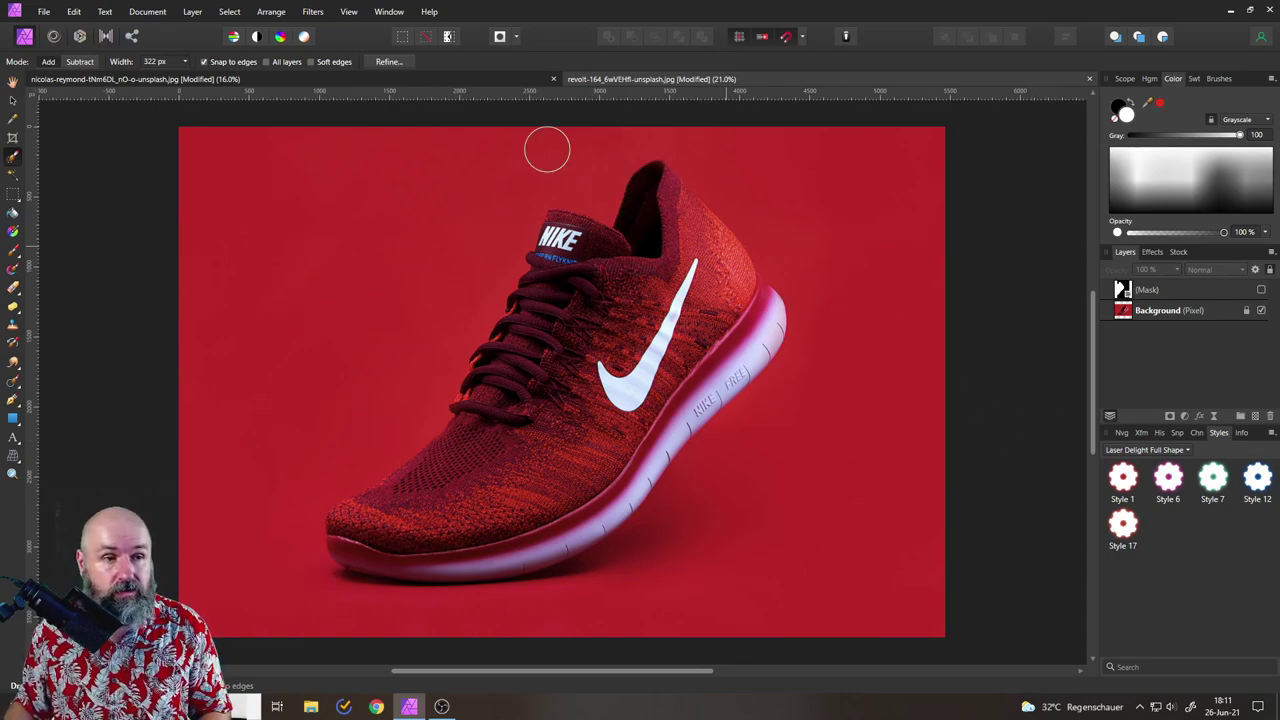
{"action": "left_click", "coordinate": [377, 62]}
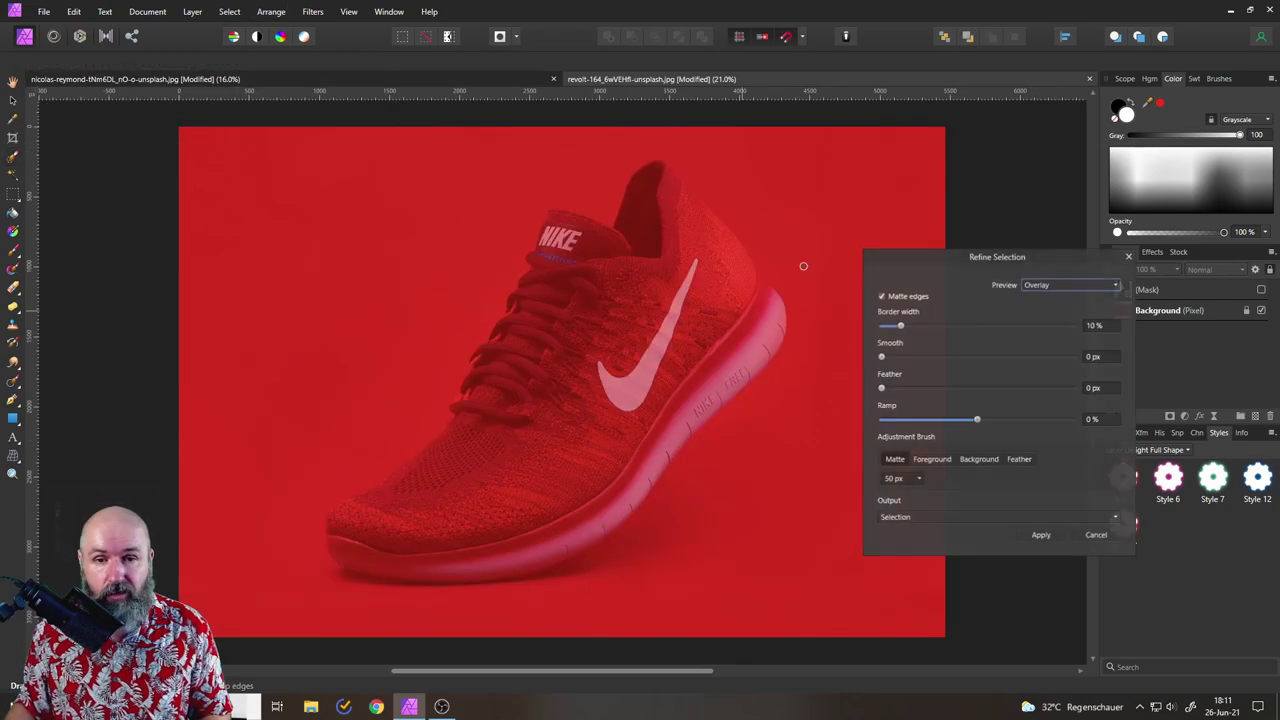
{"action": "left_click_drag", "start_coordinate": [962, 255], "coordinate": [727, 236]}
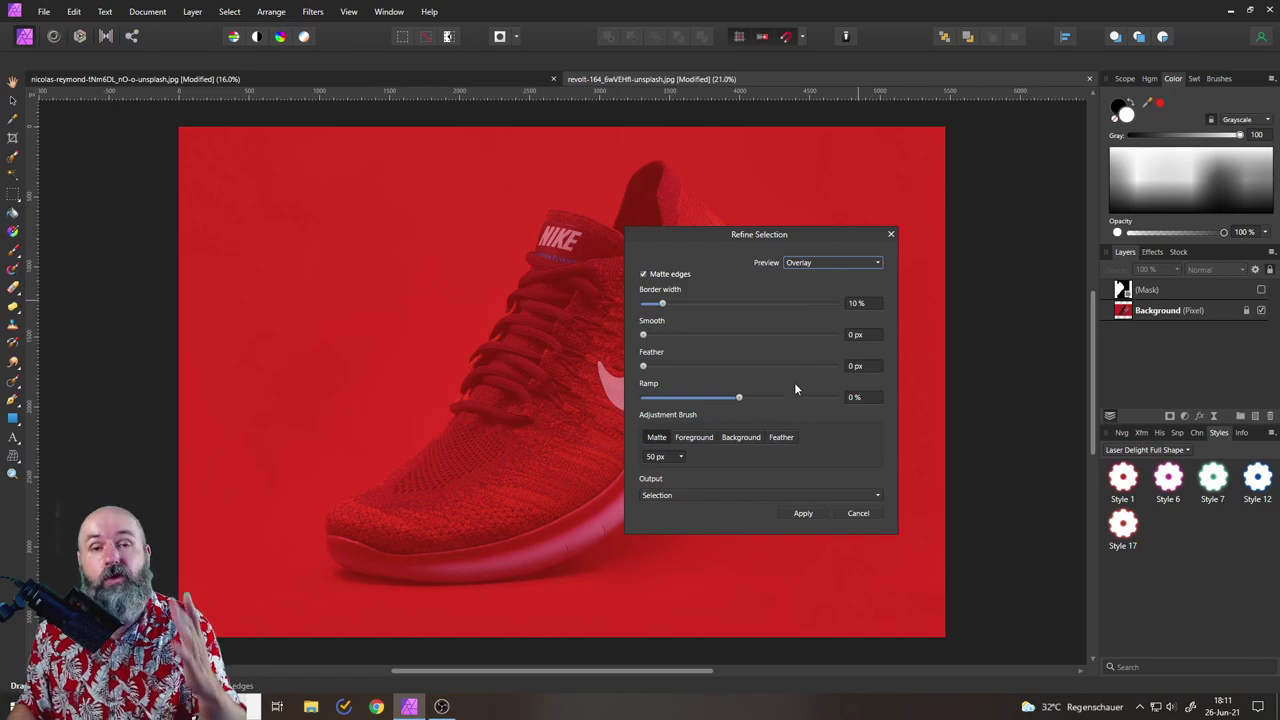
{"action": "left_click", "coordinate": [860, 513]}
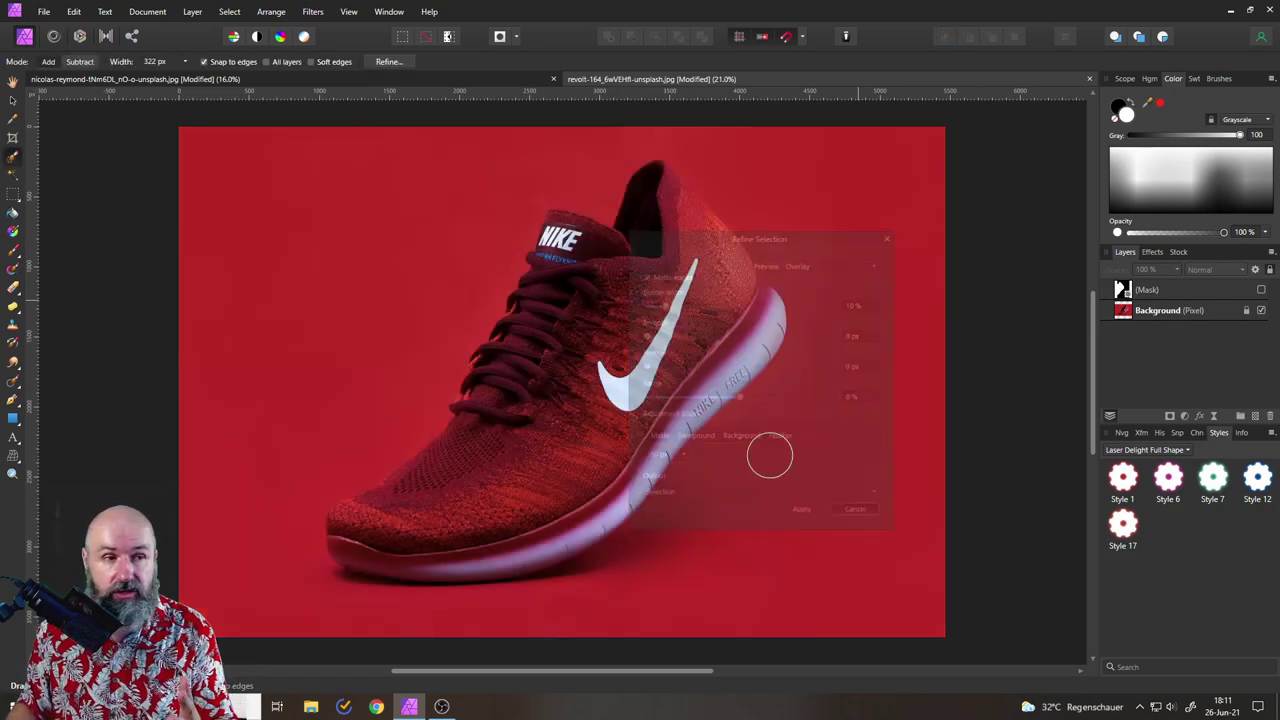
{"action": "left_click", "coordinate": [14, 196]}
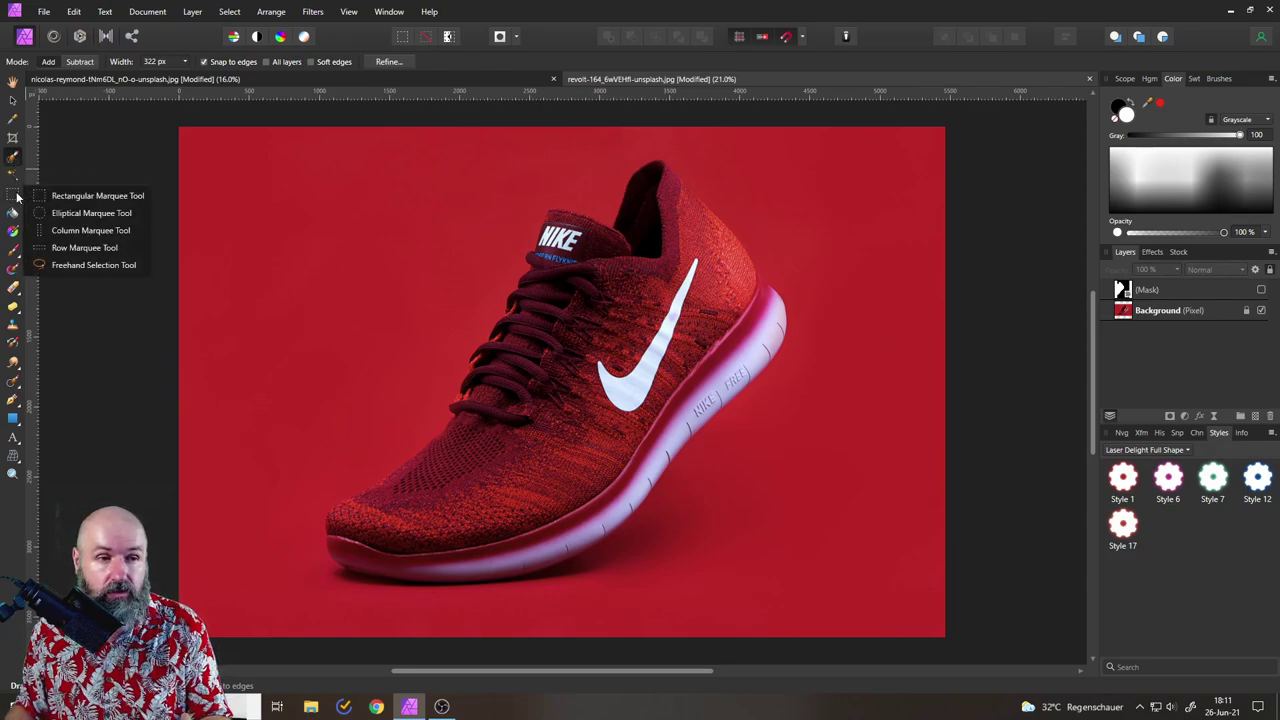
{"action": "left_click", "coordinate": [65, 265]}
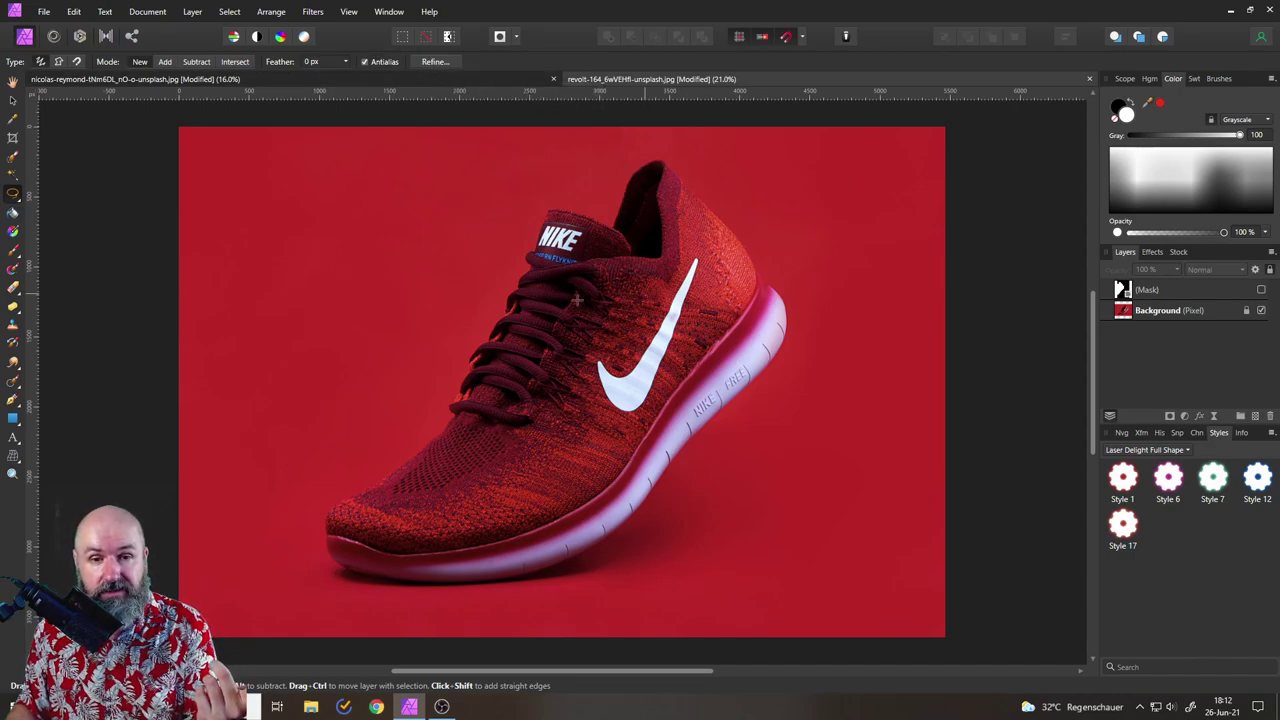
{"action": "mouse_move", "coordinate": [500, 240]}
{"action": "left_mouse_down"}
{"action": "mouse_move", "coordinate": [361, 353]}
{"action": "mouse_move", "coordinate": [525, 222]}
{"action": "left_mouse_up"}
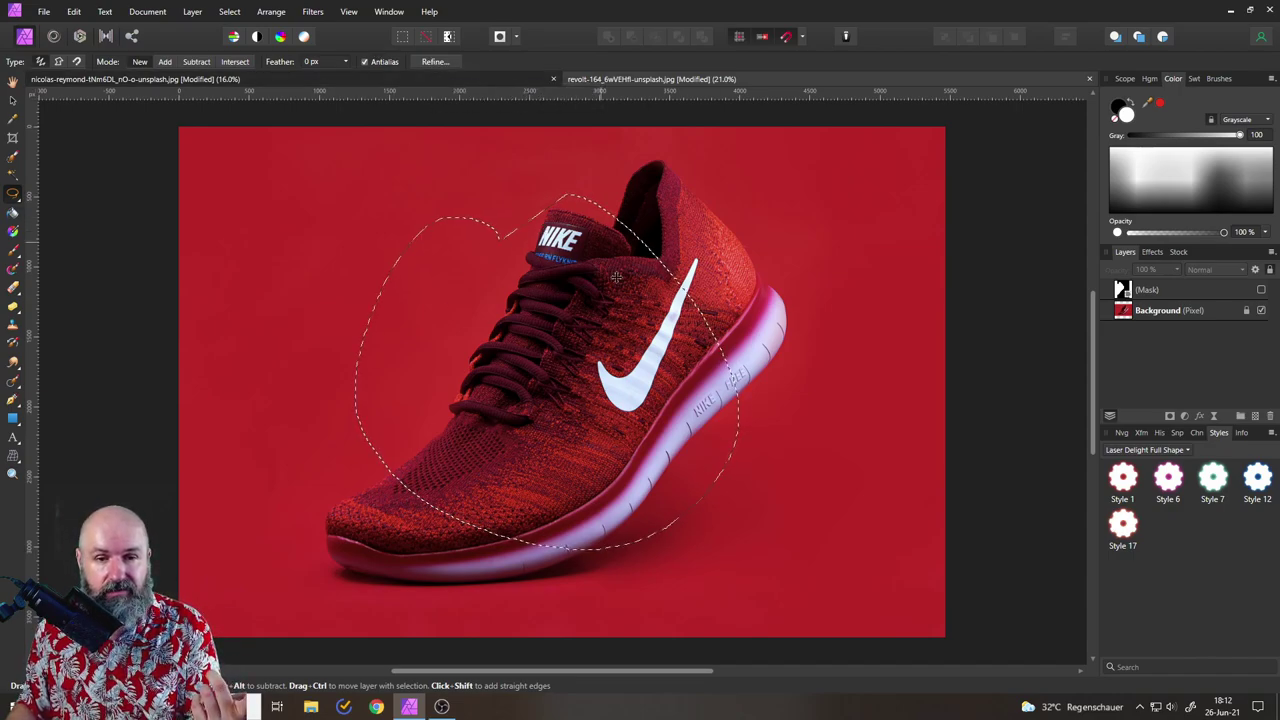
{"action": "left_click", "coordinate": [13, 101]}
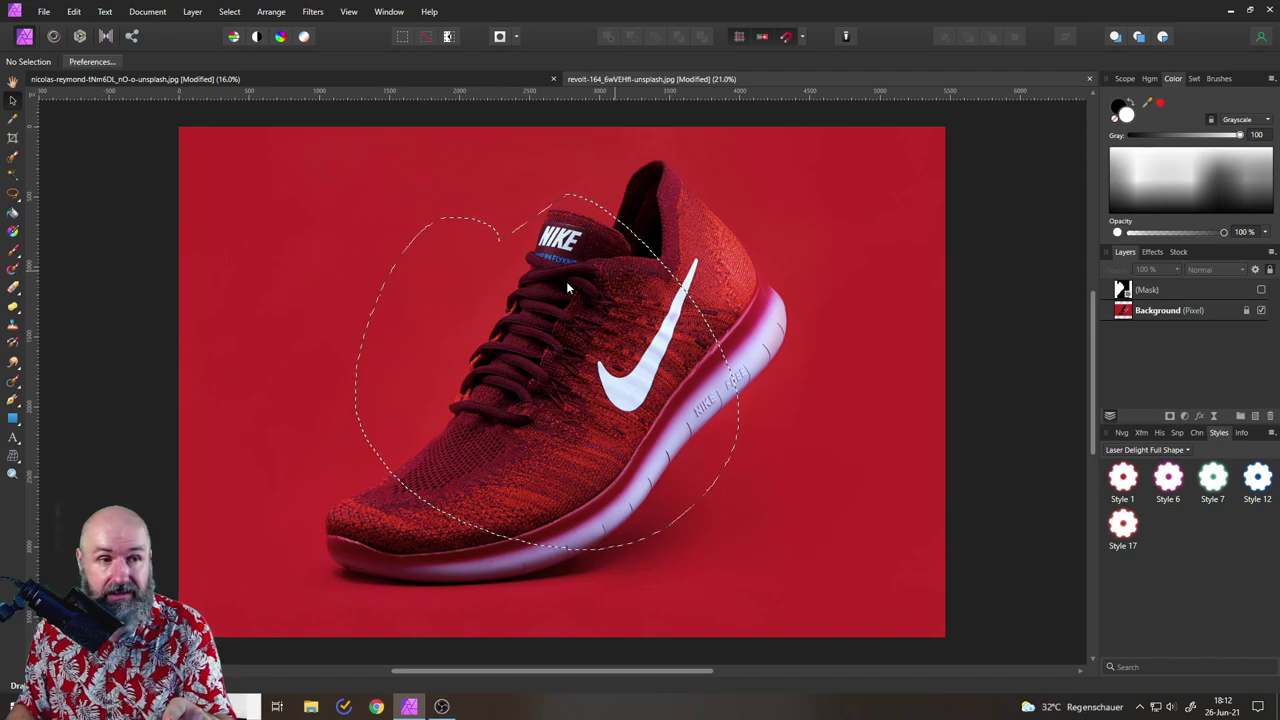
{"action": "left_click", "coordinate": [13, 196]}
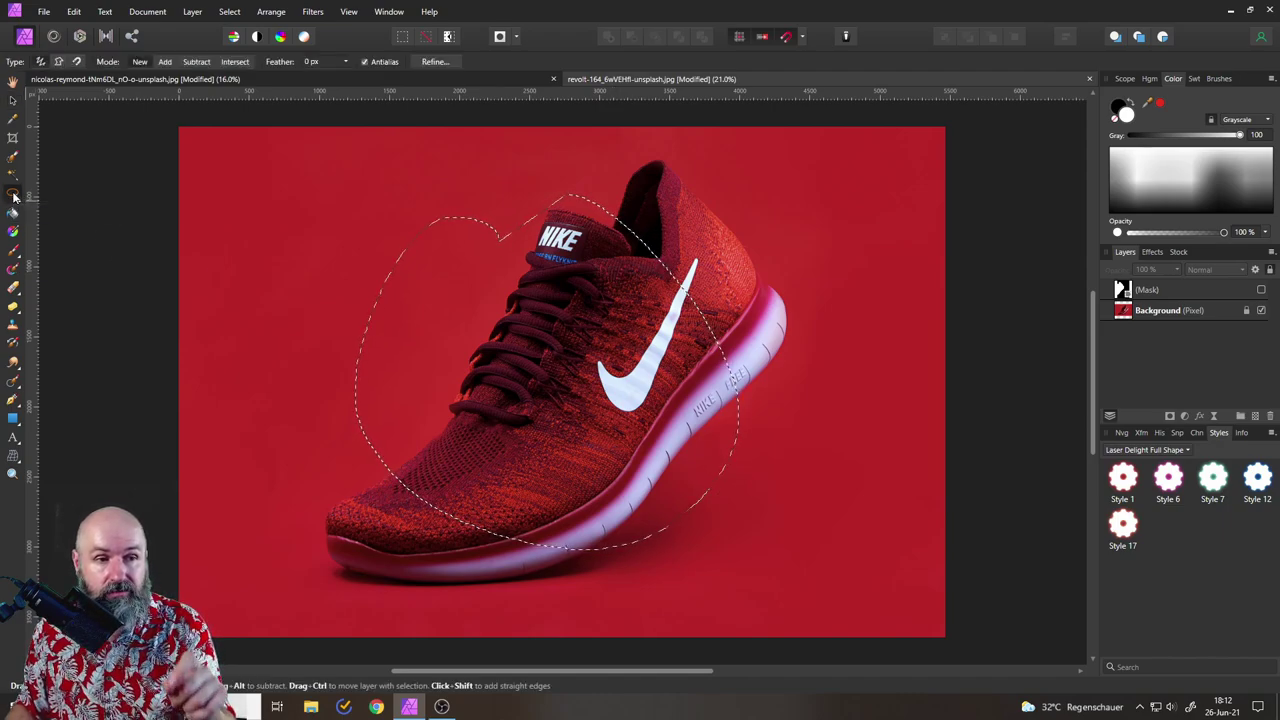
{"action": "left_click", "coordinate": [12, 160]}
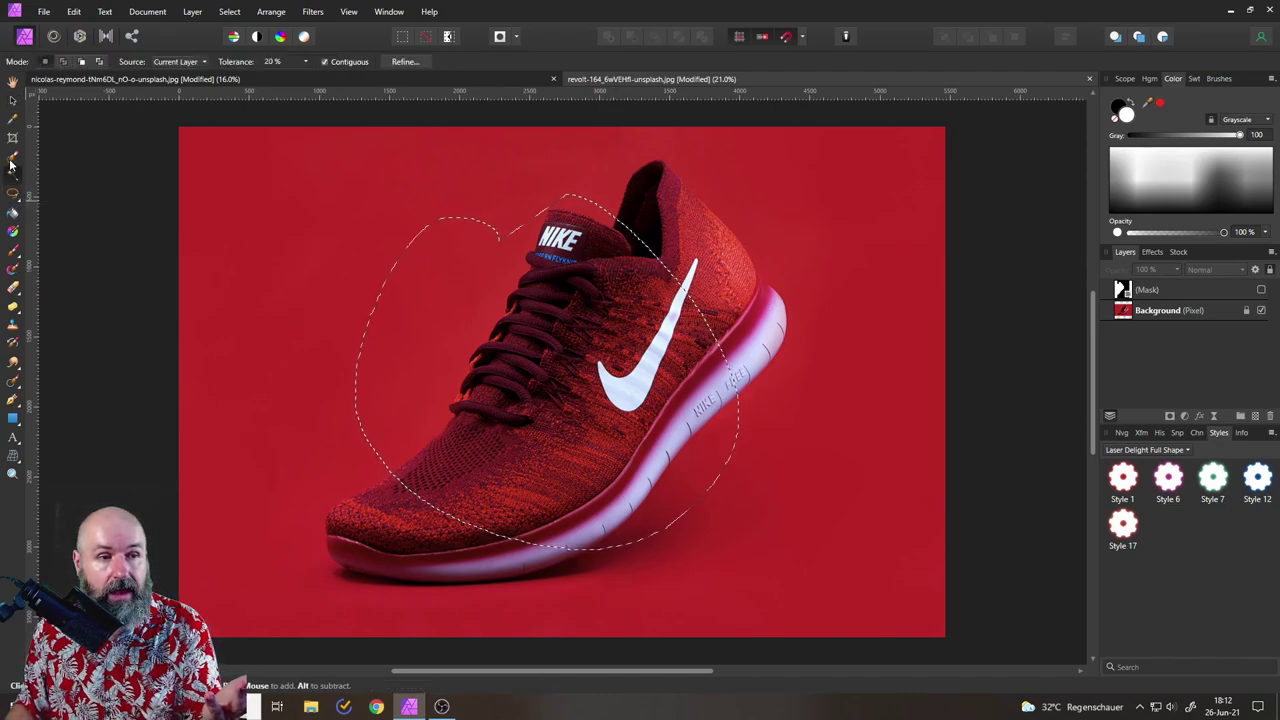
{"action": "left_click", "coordinate": [404, 61]}
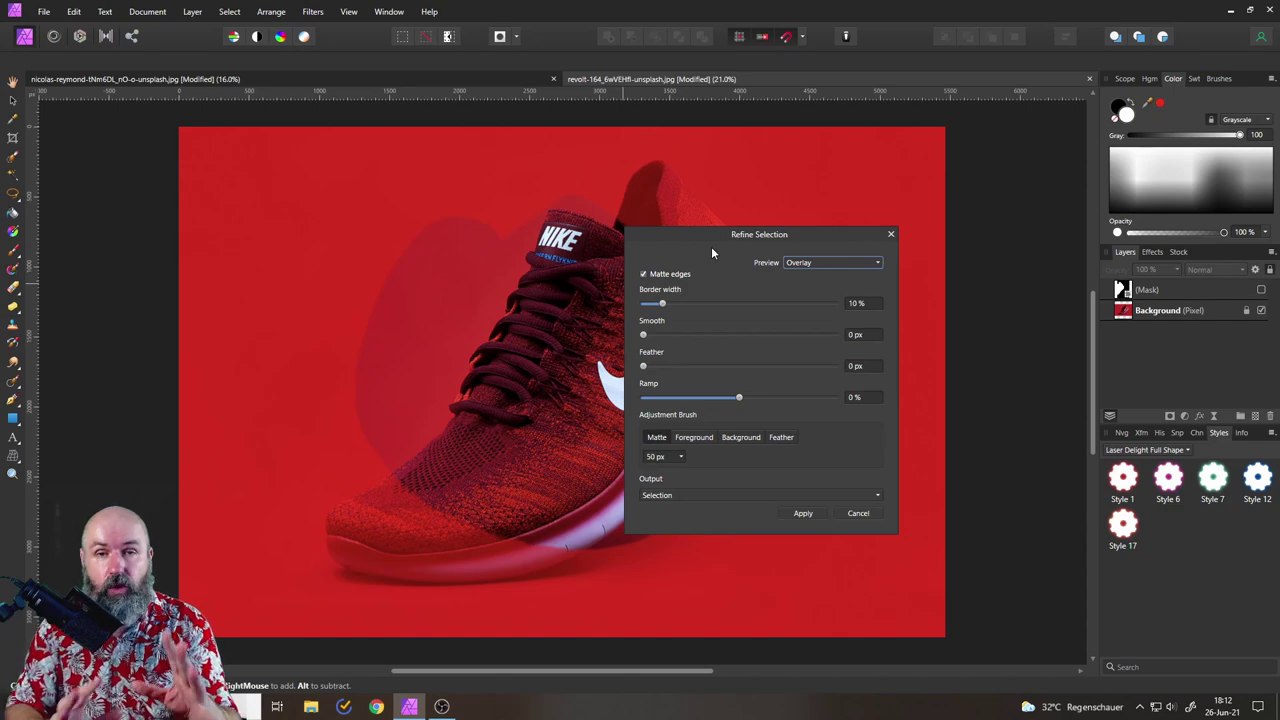
{"action": "left_click", "coordinate": [858, 514]}
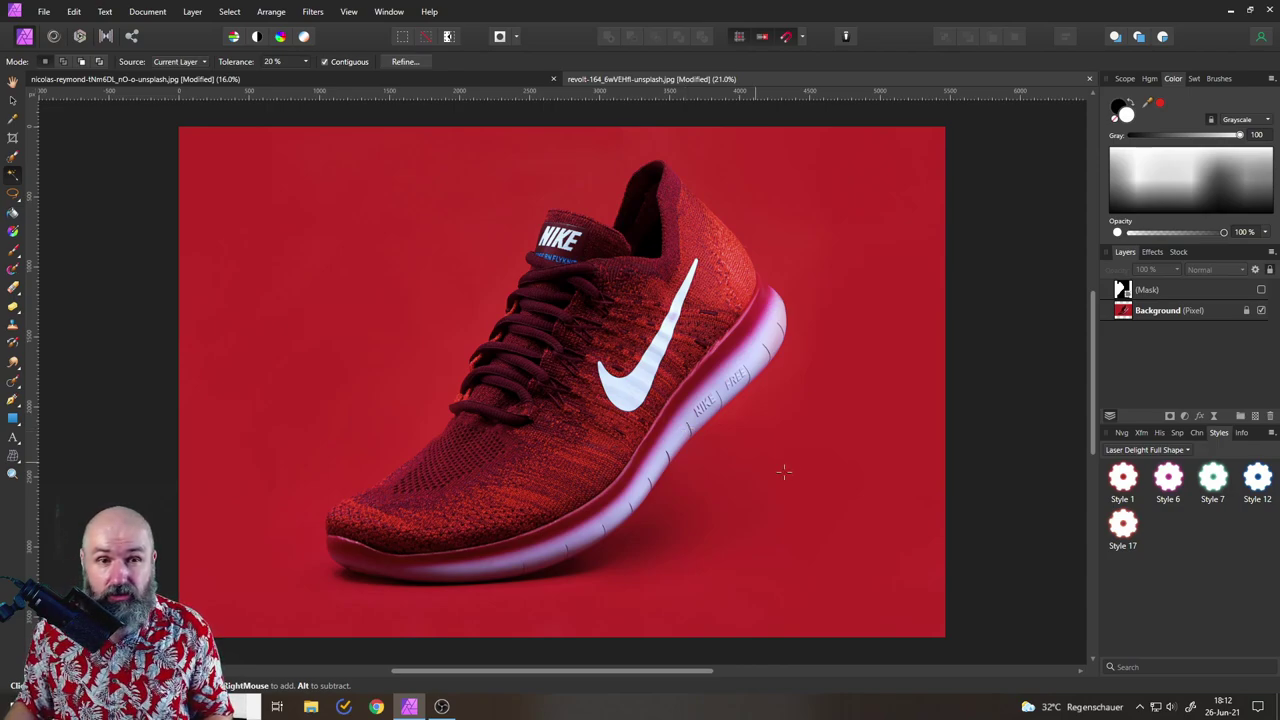
{"action": "left_click", "coordinate": [13, 157]}
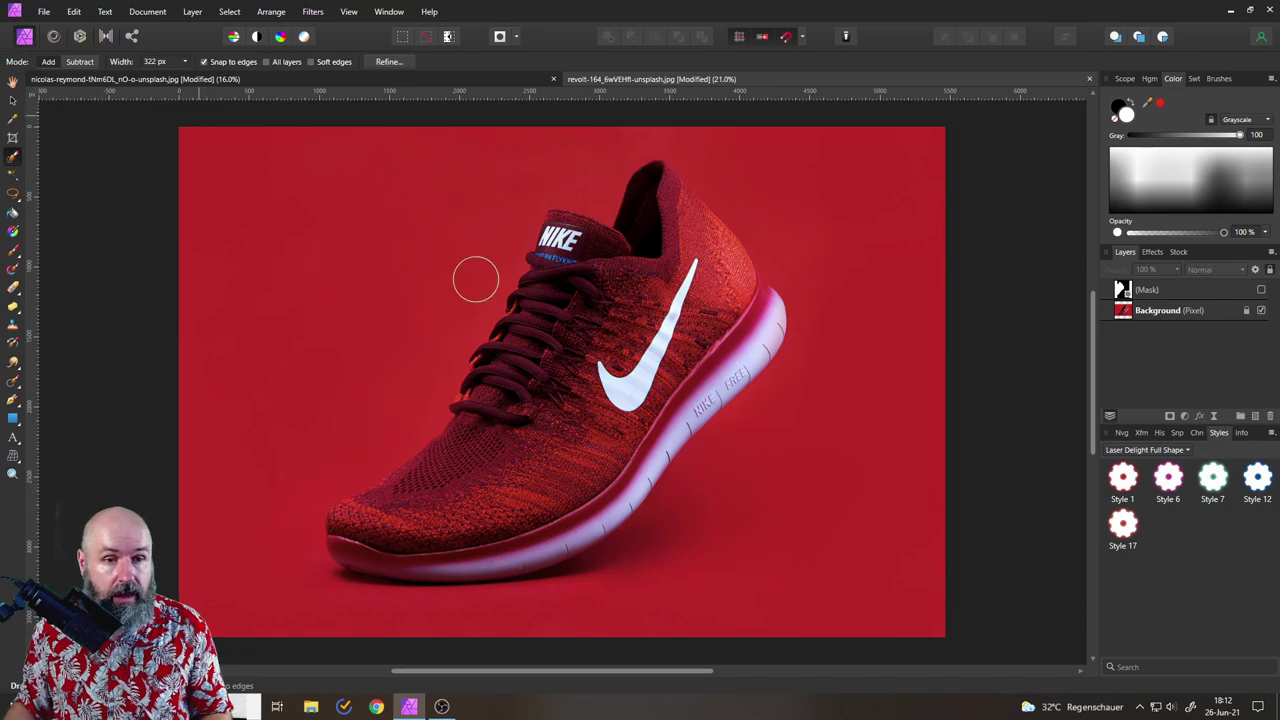
On the Background layer, brush a rough selection over the whole sneaker, then set the brush to Subtract.
{"action": "left_click", "coordinate": [1160, 311]}
{"action": "mouse_move", "coordinate": [583, 255]}
{"action": "left_mouse_down"}
{"action": "mouse_move", "coordinate": [486, 471]}
{"action": "mouse_move", "coordinate": [420, 514]}
{"action": "mouse_move", "coordinate": [352, 532]}
{"action": "mouse_move", "coordinate": [405, 542]}
{"action": "mouse_move", "coordinate": [529, 523]}
{"action": "mouse_move", "coordinate": [685, 323]}
{"action": "mouse_move", "coordinate": [672, 292]}
{"action": "mouse_move", "coordinate": [638, 292]}
{"action": "mouse_move", "coordinate": [666, 193]}
{"action": "mouse_move", "coordinate": [749, 324]}
{"action": "left_mouse_up"}
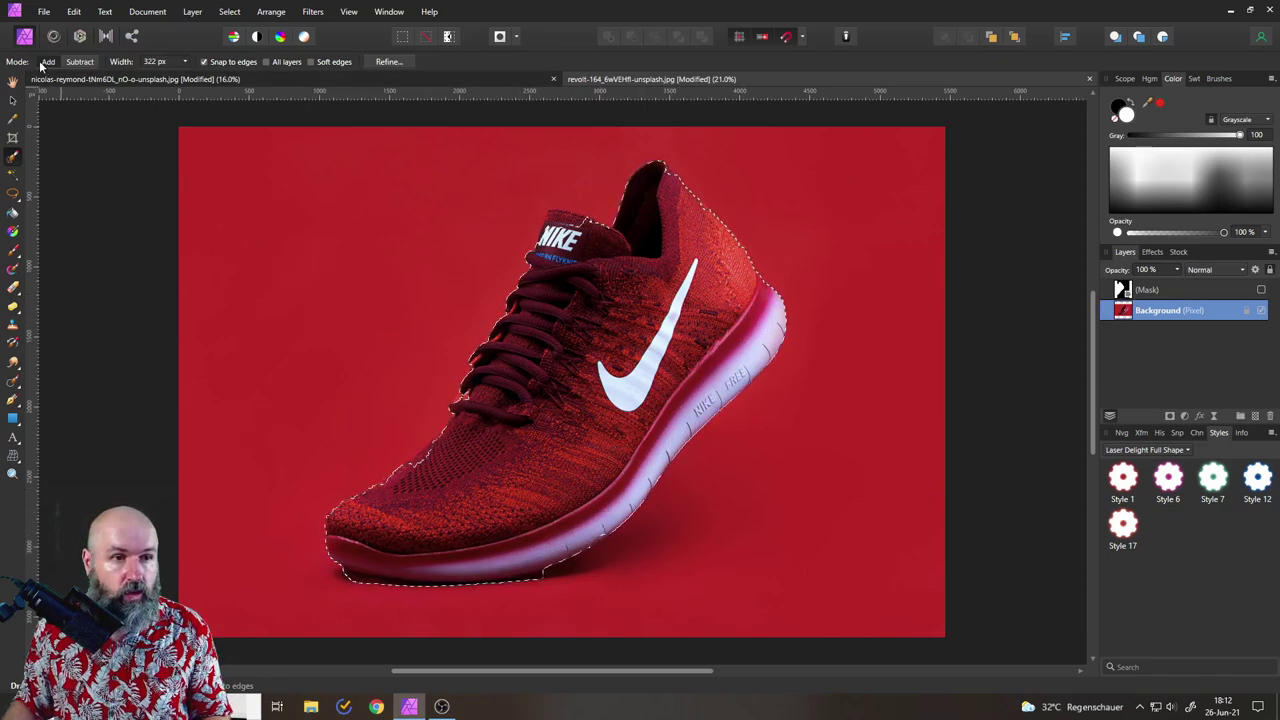
{"action": "left_click", "coordinate": [78, 63]}
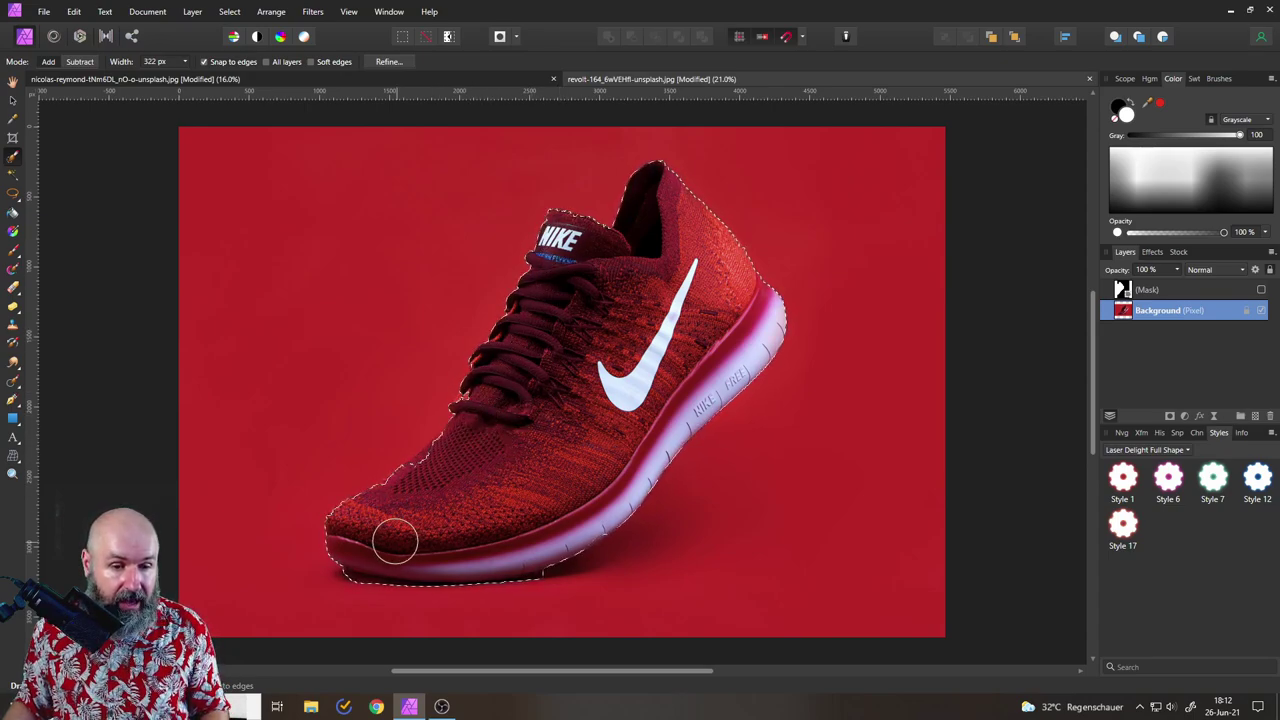
{"action": "scroll", "coordinate": [417, 531], "scroll_direction": "up", "scroll_amount": 5}
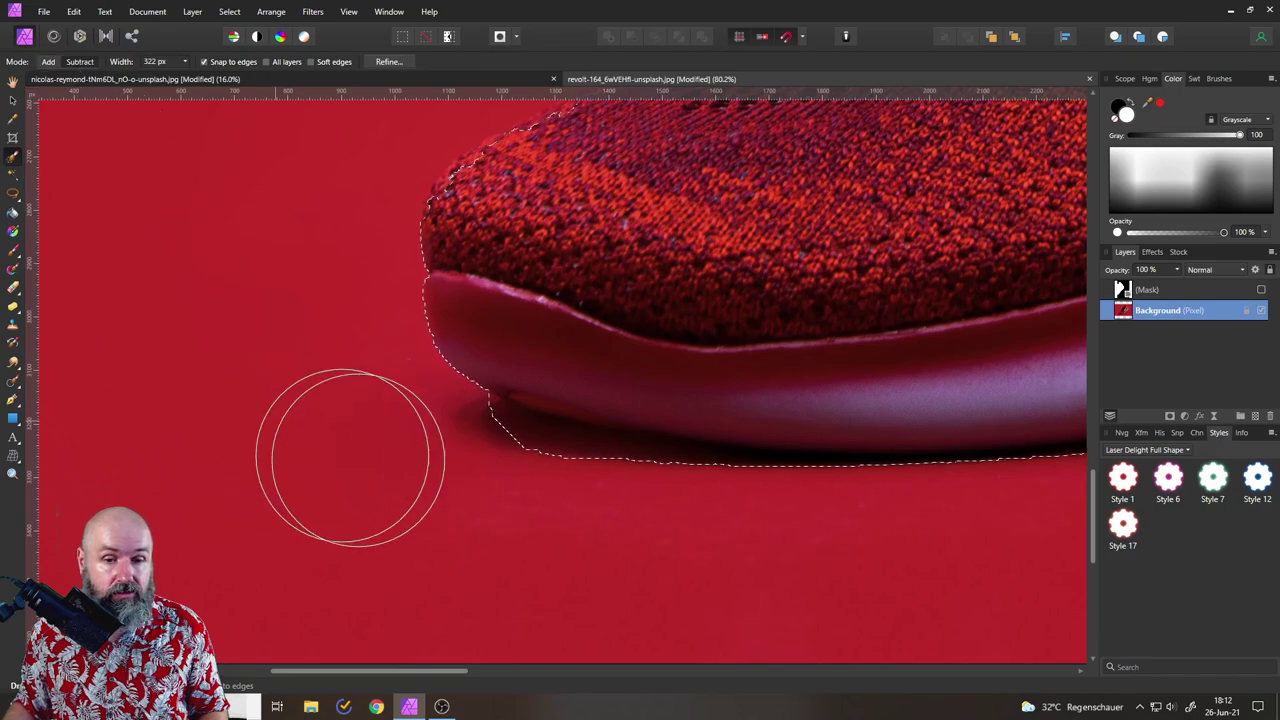
Subtract the shadow under the sole and the background along the toe from the selection.
{"action": "mouse_move", "coordinate": [480, 491]}
{"action": "left_mouse_down"}
{"action": "mouse_move", "coordinate": [543, 534]}
{"action": "mouse_move", "coordinate": [717, 537]}
{"action": "left_mouse_up"}
{"action": "scroll", "coordinate": [394, 536], "scroll_direction": "right", "scroll_amount": 5}
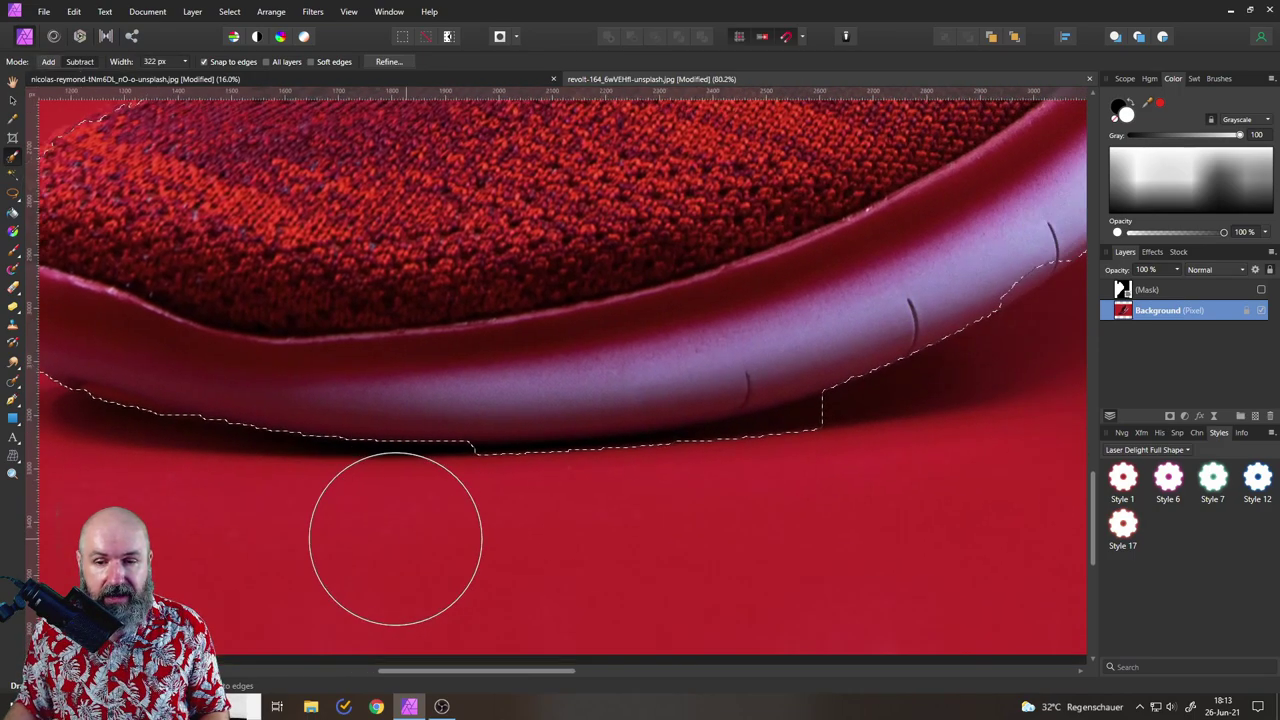
{"action": "mouse_move", "coordinate": [457, 535]}
{"action": "left_mouse_down"}
{"action": "mouse_move", "coordinate": [543, 543]}
{"action": "mouse_move", "coordinate": [543, 529]}
{"action": "mouse_move", "coordinate": [647, 519]}
{"action": "left_mouse_up"}
{"action": "scroll", "coordinate": [620, 543], "scroll_direction": "left", "scroll_amount": 4}
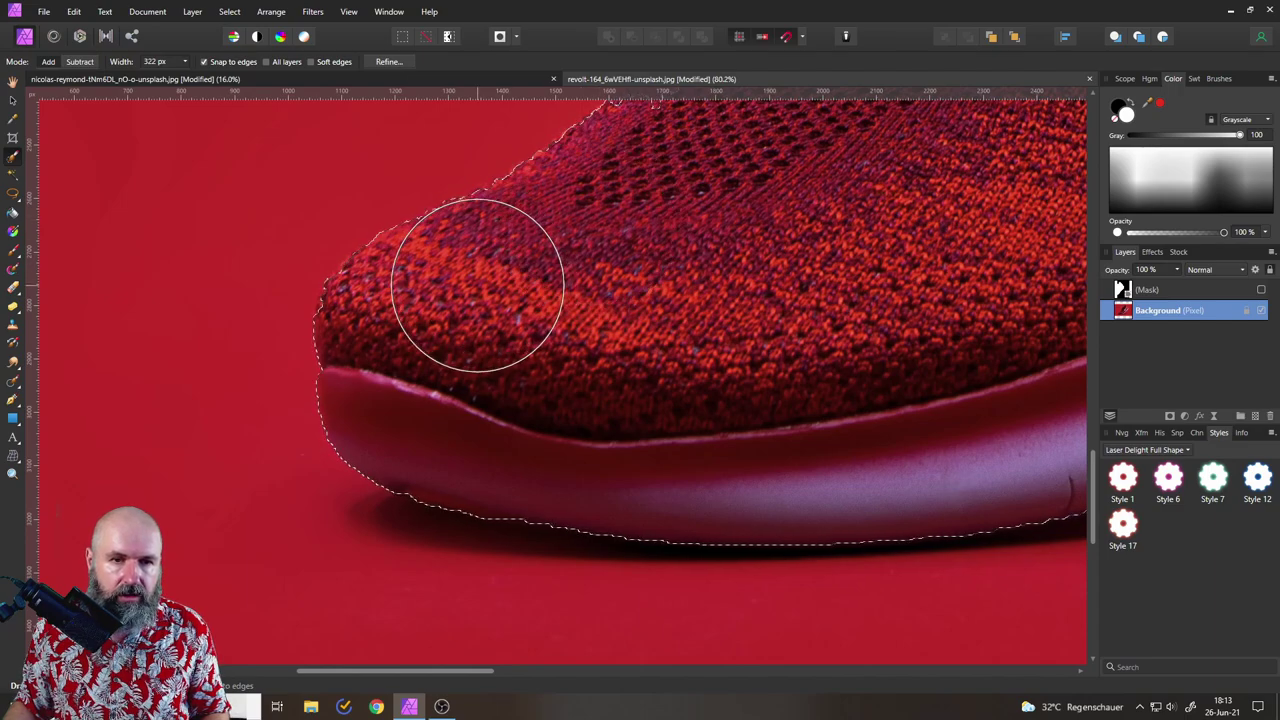
{"action": "left_click_drag", "start_coordinate": [606, 271], "coordinate": [437, 486]}
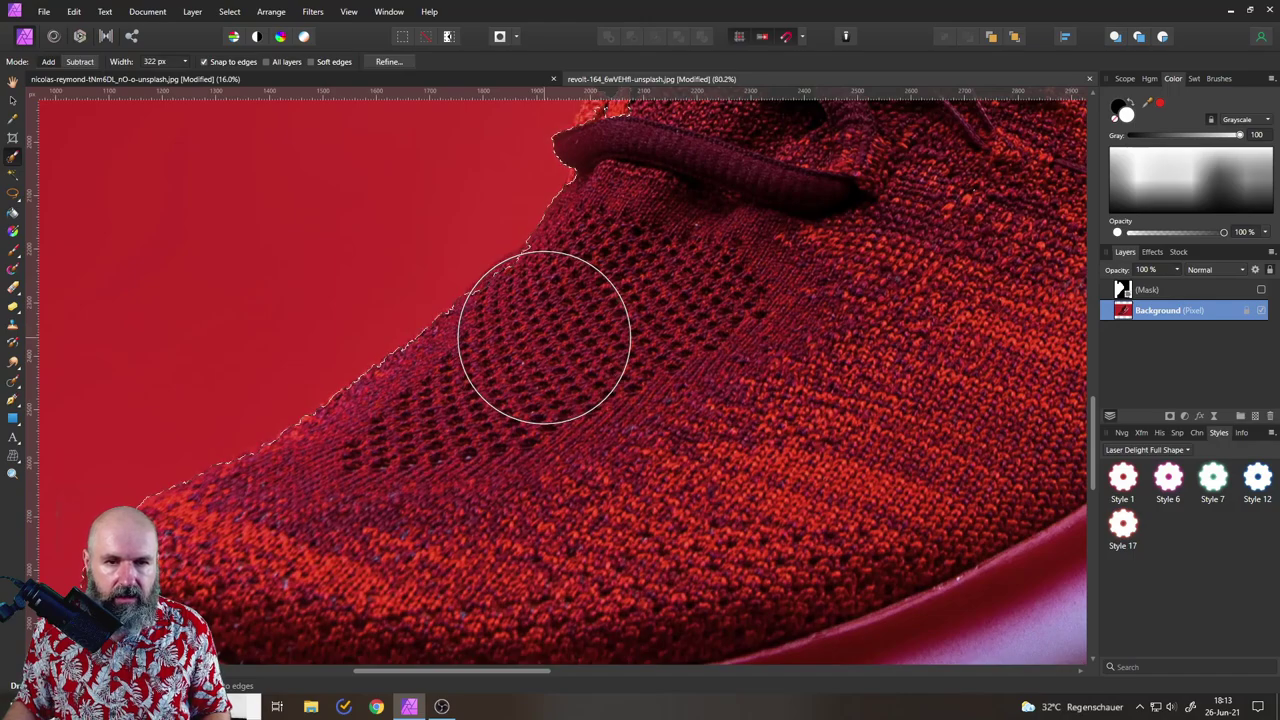
{"action": "mouse_move", "coordinate": [655, 348]}
{"action": "left_mouse_down"}
{"action": "mouse_move", "coordinate": [600, 394]}
{"action": "mouse_move", "coordinate": [658, 475]}
{"action": "left_mouse_up"}
{"action": "scroll", "coordinate": [689, 549], "scroll_direction": "up", "scroll_amount": 5}
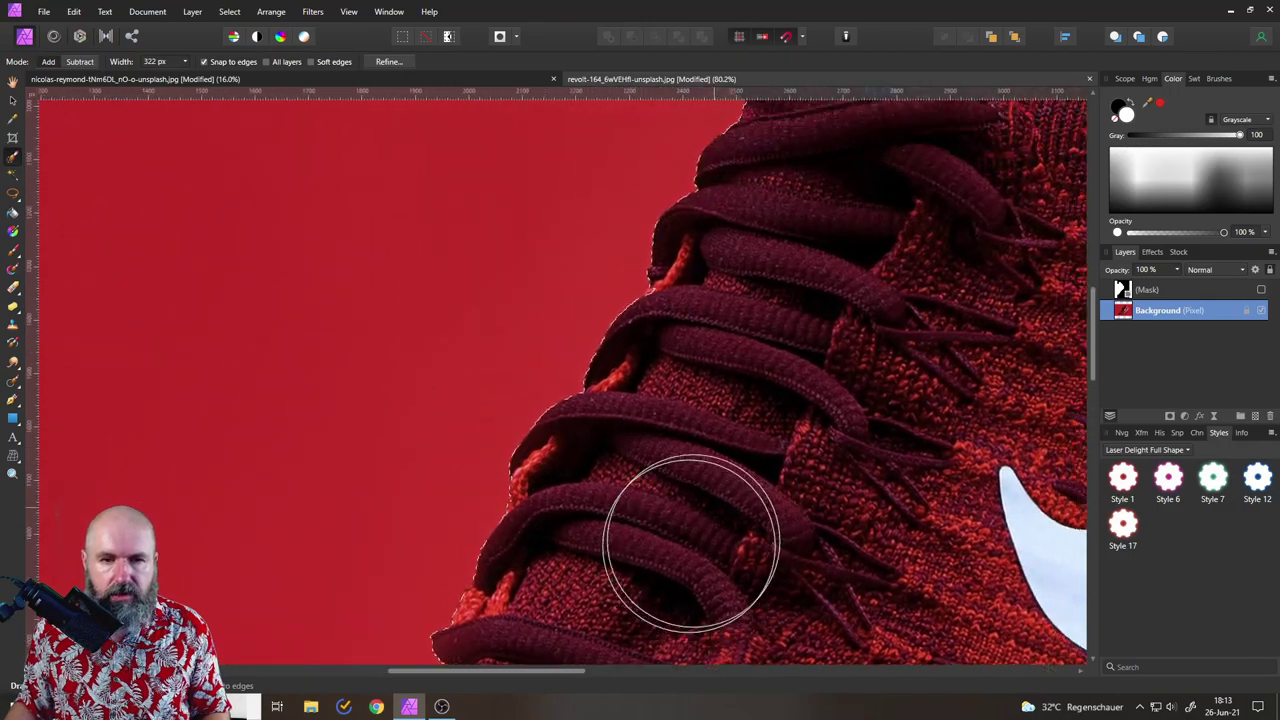
{"action": "scroll", "coordinate": [703, 387], "scroll_direction": "up", "scroll_amount": 3}
{"action": "scroll", "coordinate": [690, 430], "scroll_direction": "right", "scroll_amount": 3}
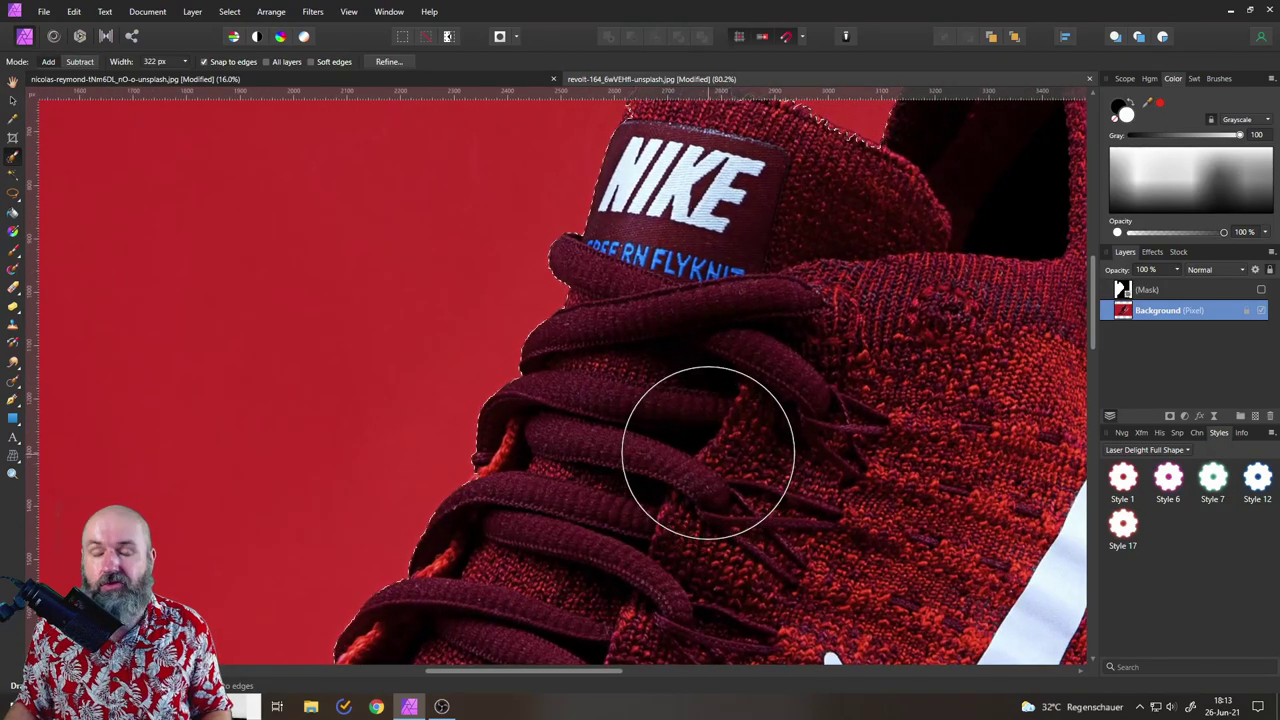
{"action": "scroll", "coordinate": [737, 380], "scroll_direction": "up", "scroll_amount": 2}
{"action": "scroll", "coordinate": [700, 320], "scroll_direction": "right", "scroll_amount": 1}
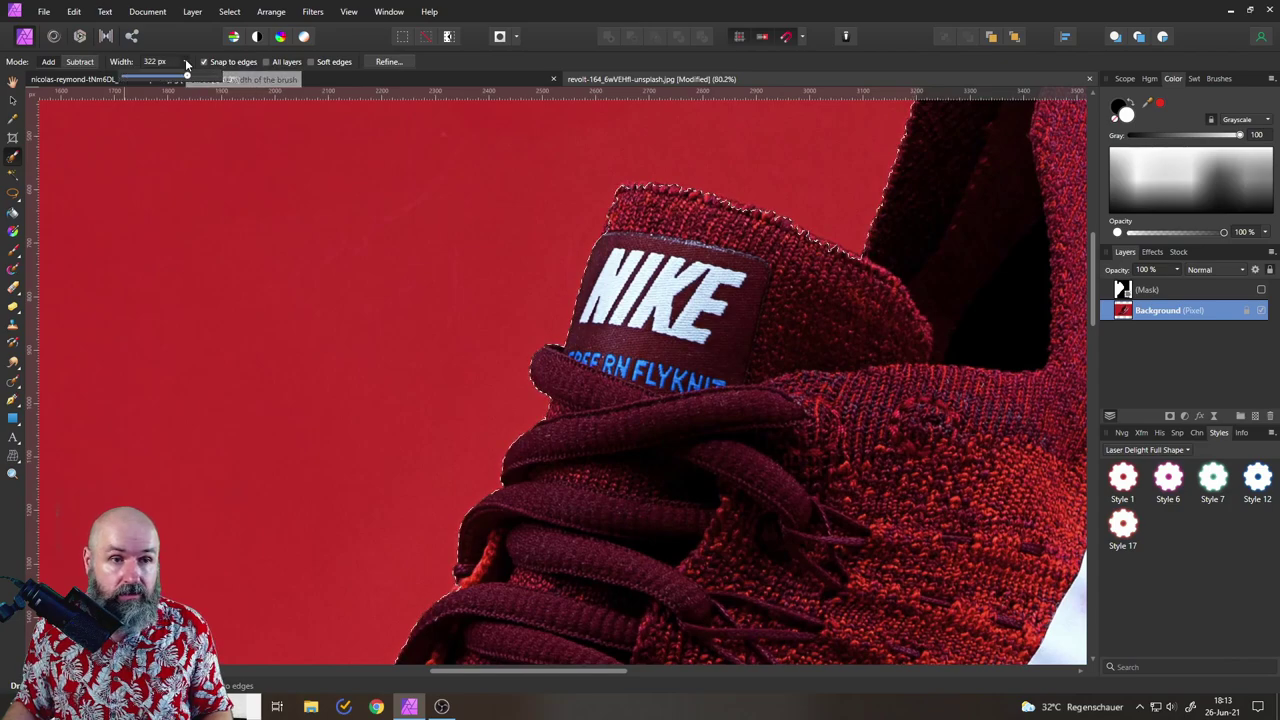
Tidy the tongue's top edge with a 46 px brush, then zoom out to the whole shoe.
{"action": "left_click_drag", "start_coordinate": [160, 78], "coordinate": [152, 78]}
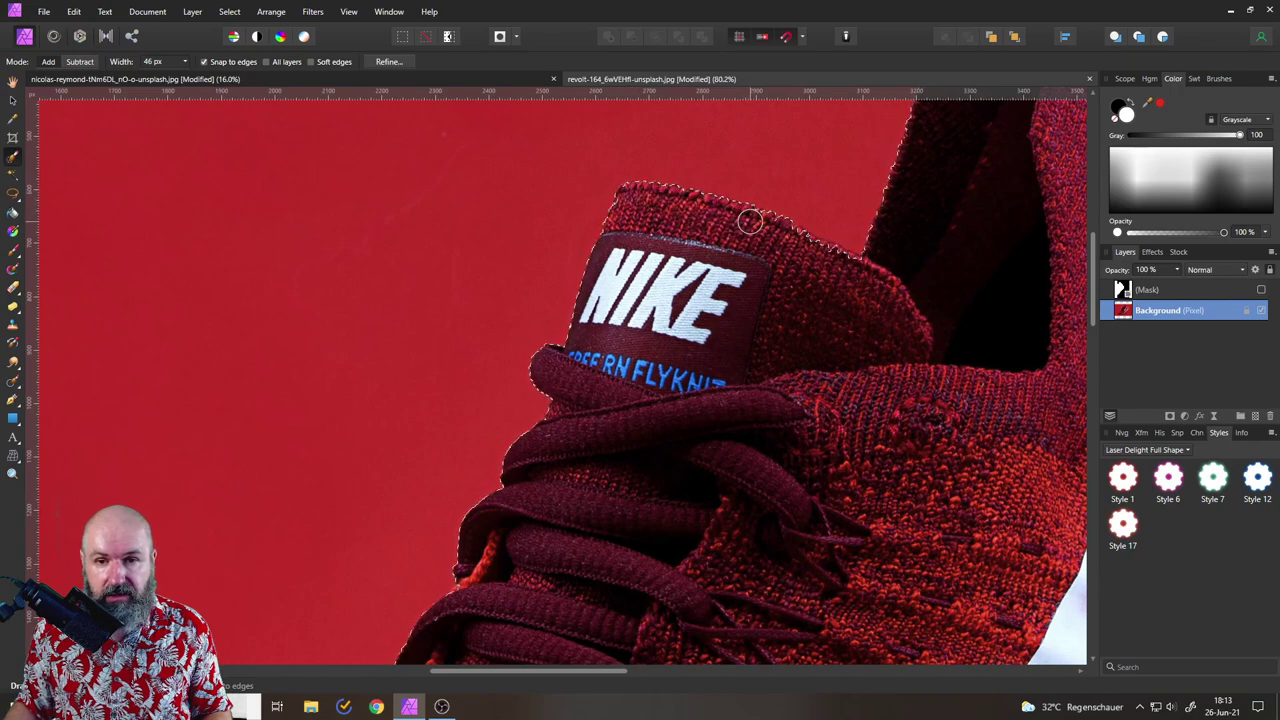
{"action": "left_click_drag", "start_coordinate": [750, 220], "coordinate": [851, 266]}
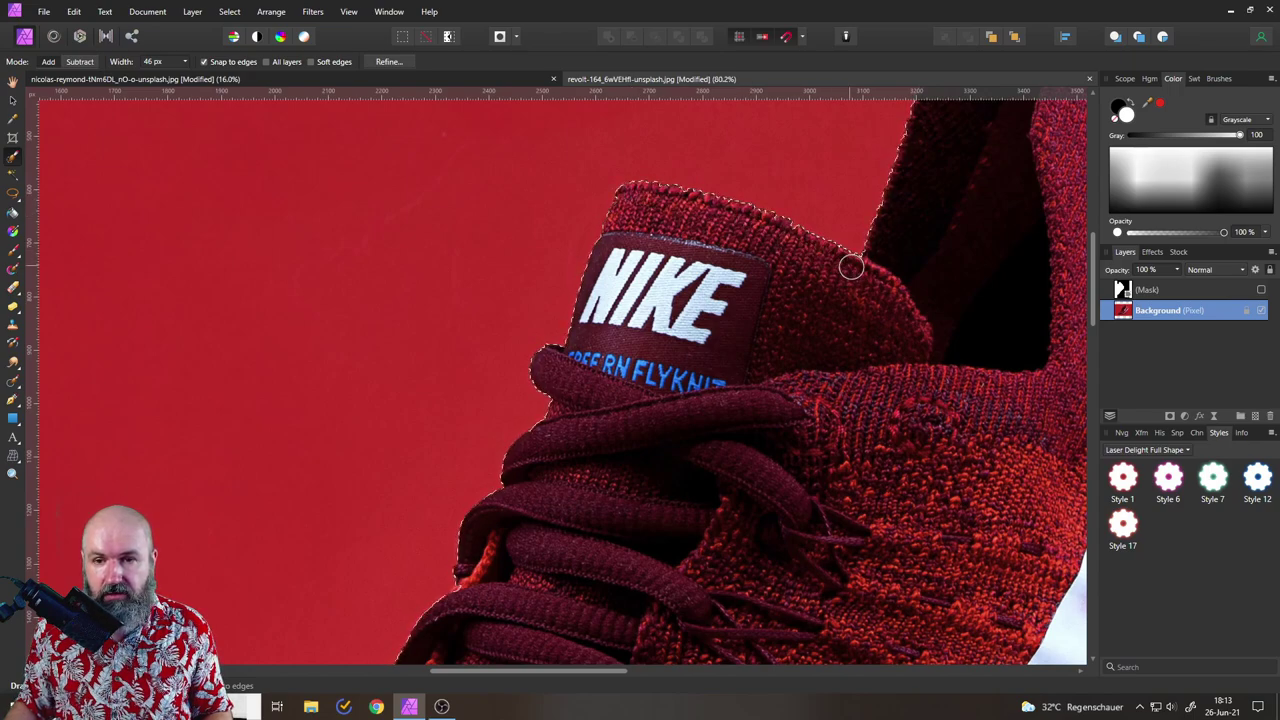
{"action": "scroll", "coordinate": [737, 380], "scroll_direction": "right", "scroll_amount": 5}
{"action": "scroll", "coordinate": [890, 407], "scroll_direction": "down", "scroll_amount": 3}
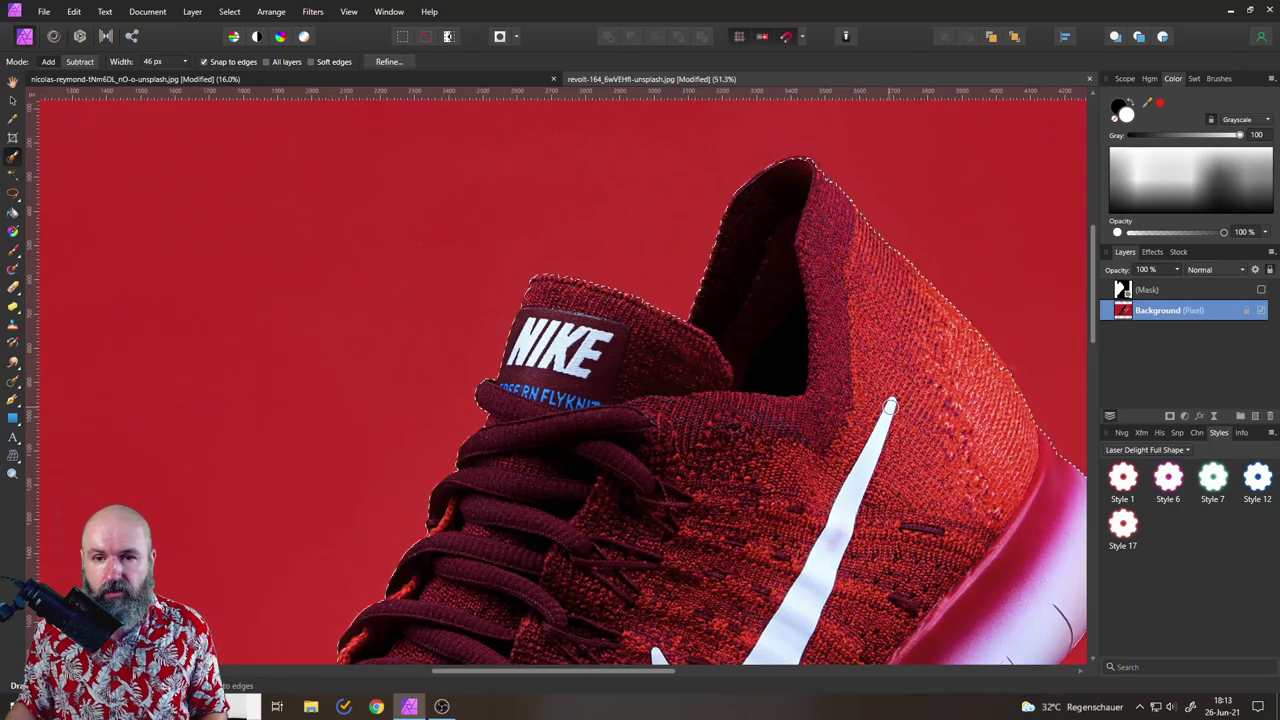
{"action": "scroll", "coordinate": [890, 407], "scroll_direction": "up", "scroll_amount": 3}
{"action": "scroll", "coordinate": [688, 308], "scroll_direction": "left", "scroll_amount": 3}
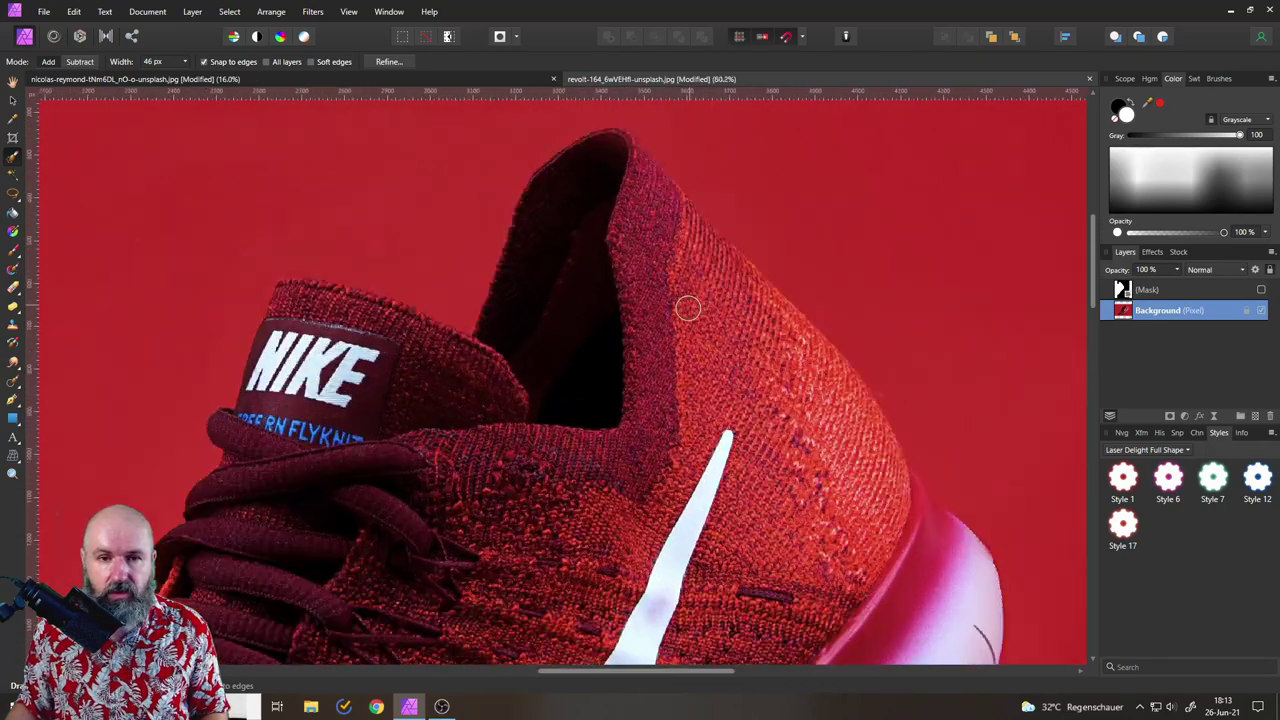
{"action": "scroll", "coordinate": [688, 308], "scroll_direction": "up", "scroll_amount": 3}
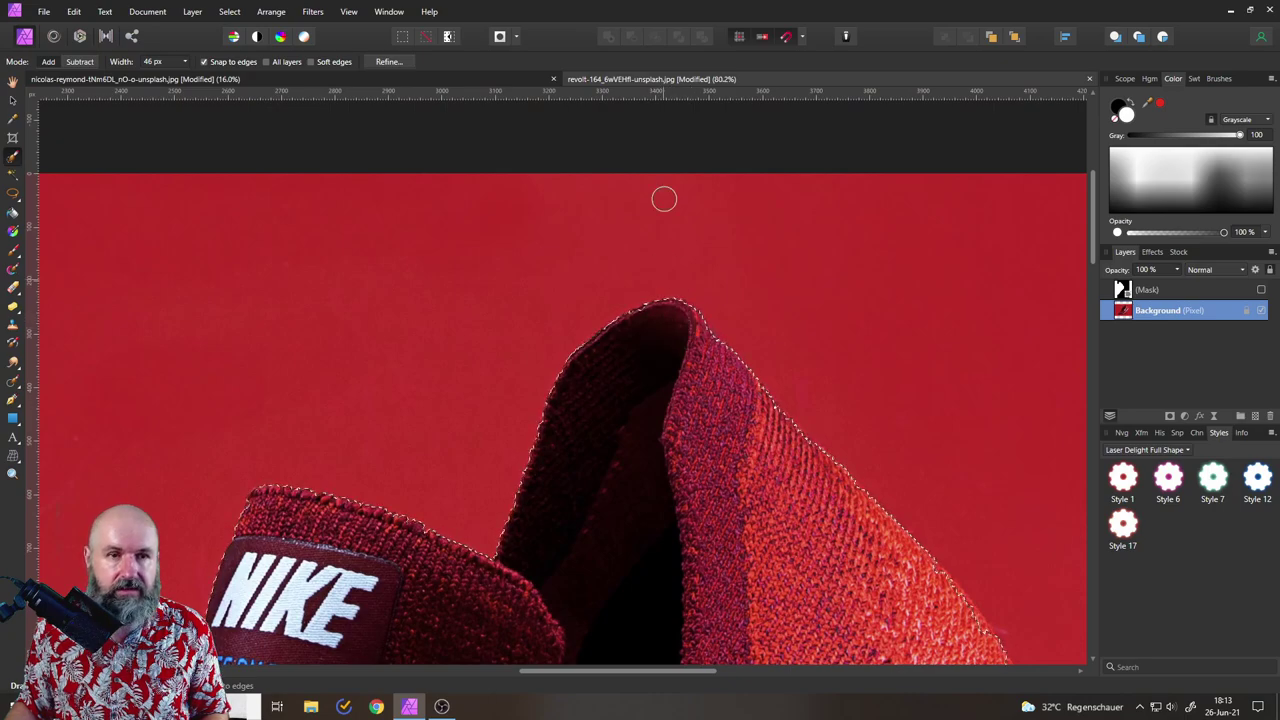
{"action": "key", "text": "ctrl+0"}
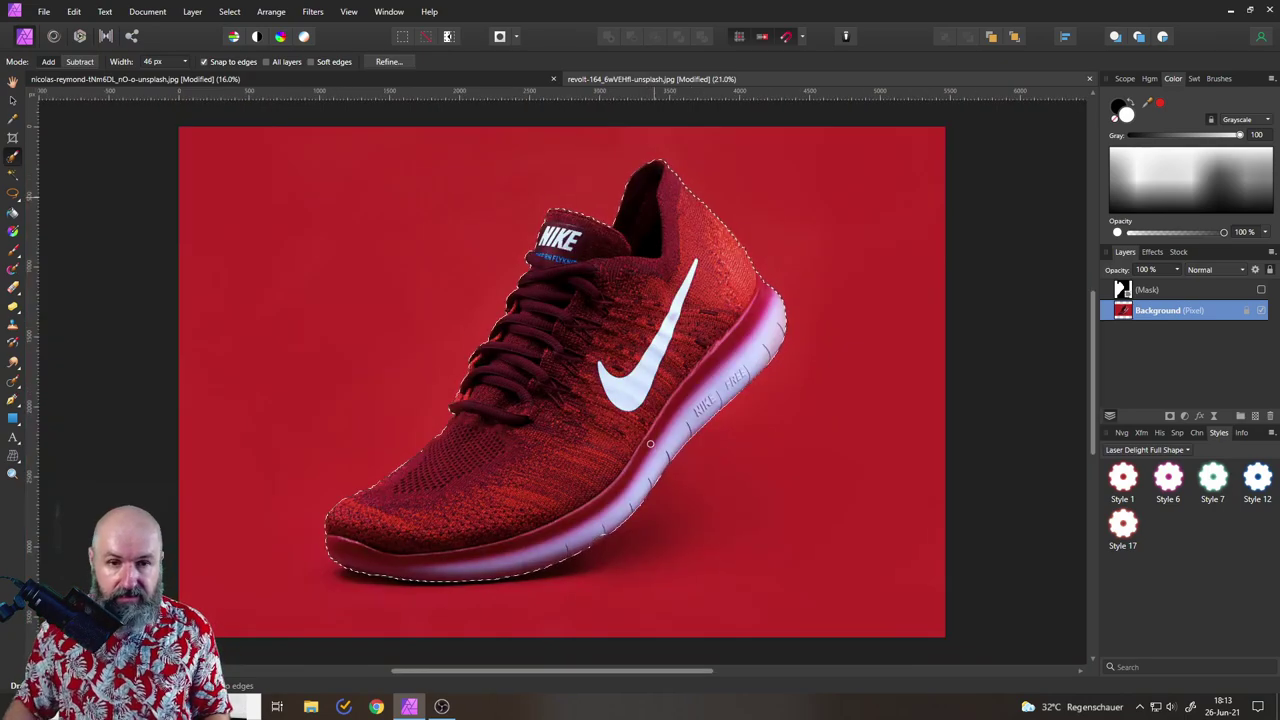
Open Refine Selection, preview as Black and white, and move the dialog off the shoe.
{"action": "left_click", "coordinate": [389, 62]}
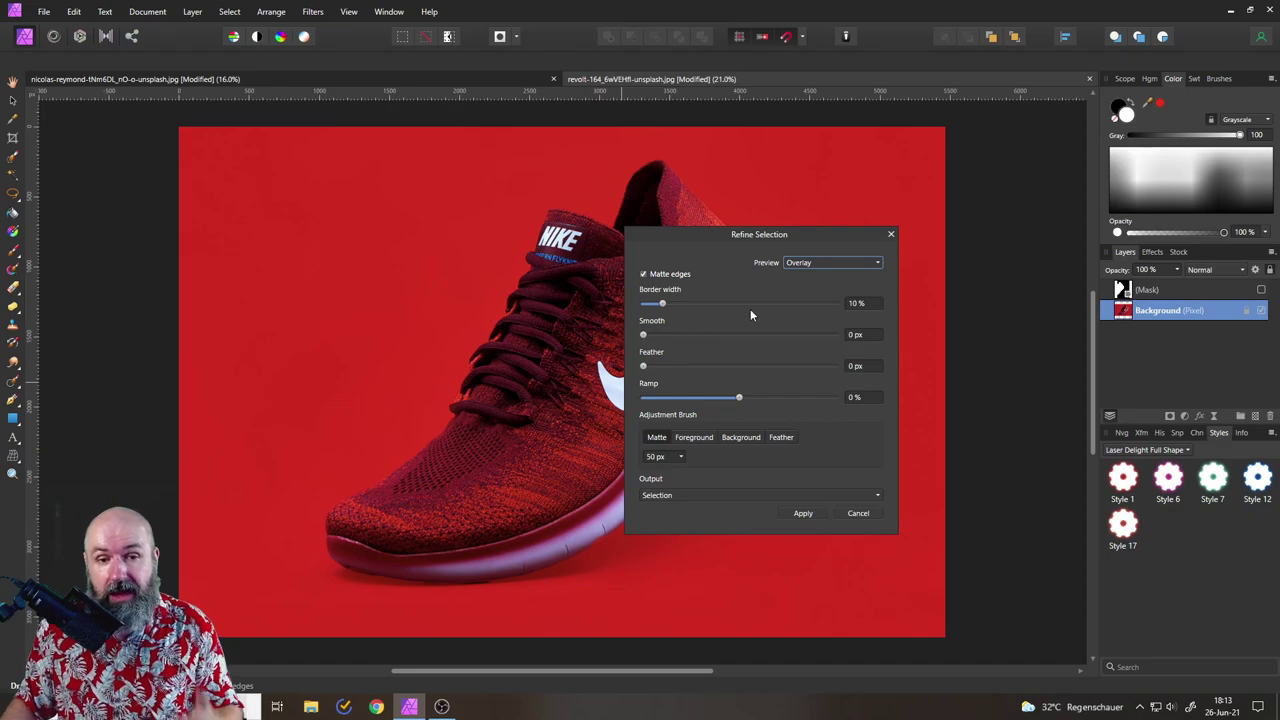
{"action": "left_click", "coordinate": [817, 263]}
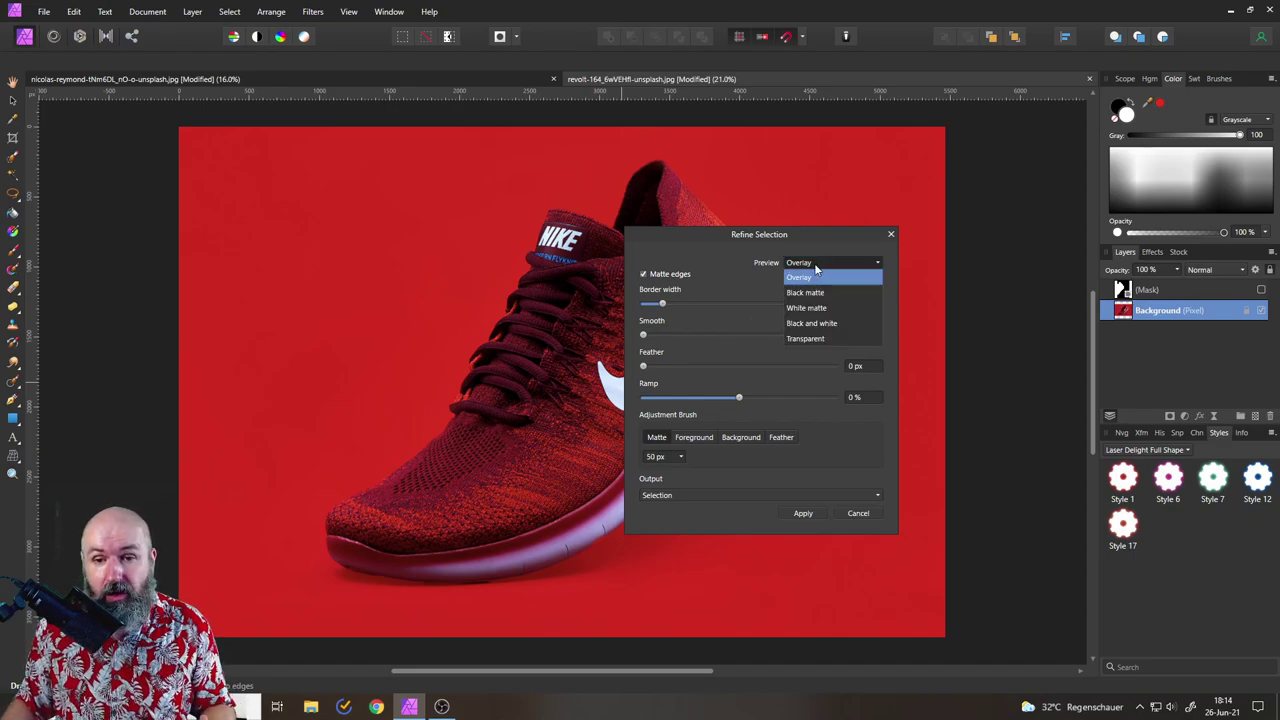
{"action": "left_click", "coordinate": [818, 325]}
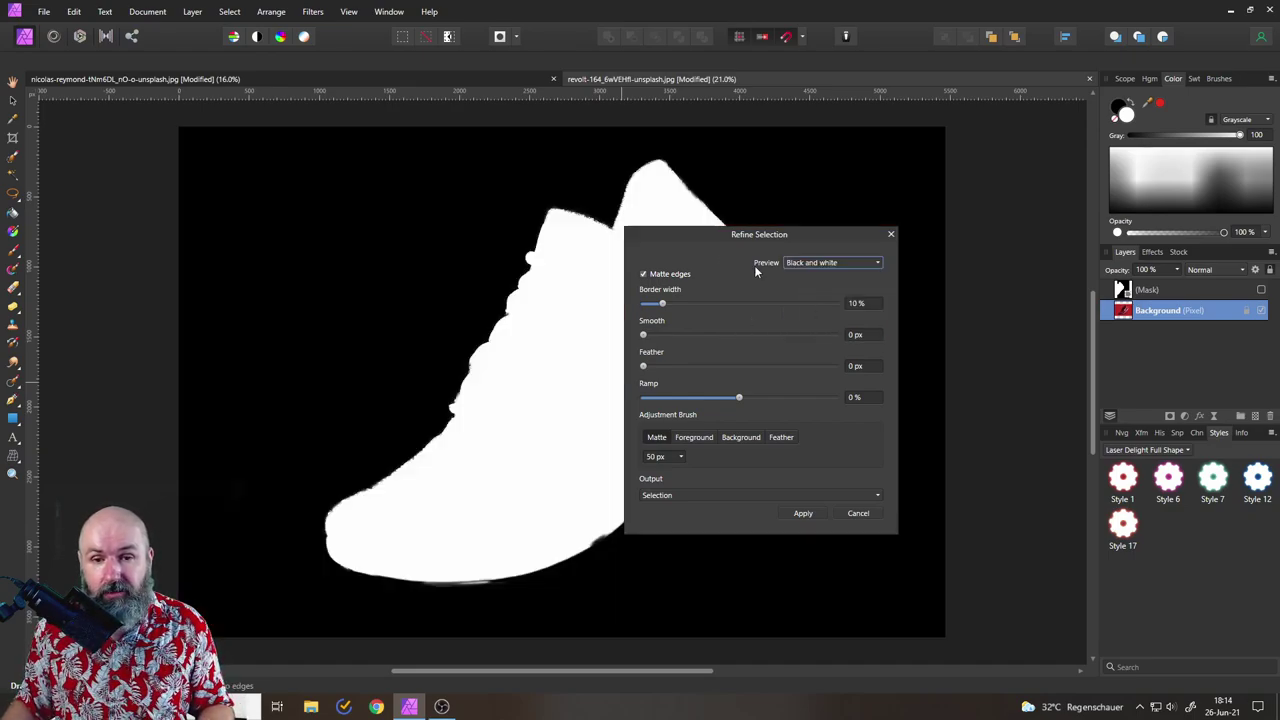
{"action": "left_click_drag", "start_coordinate": [668, 239], "coordinate": [932, 252]}
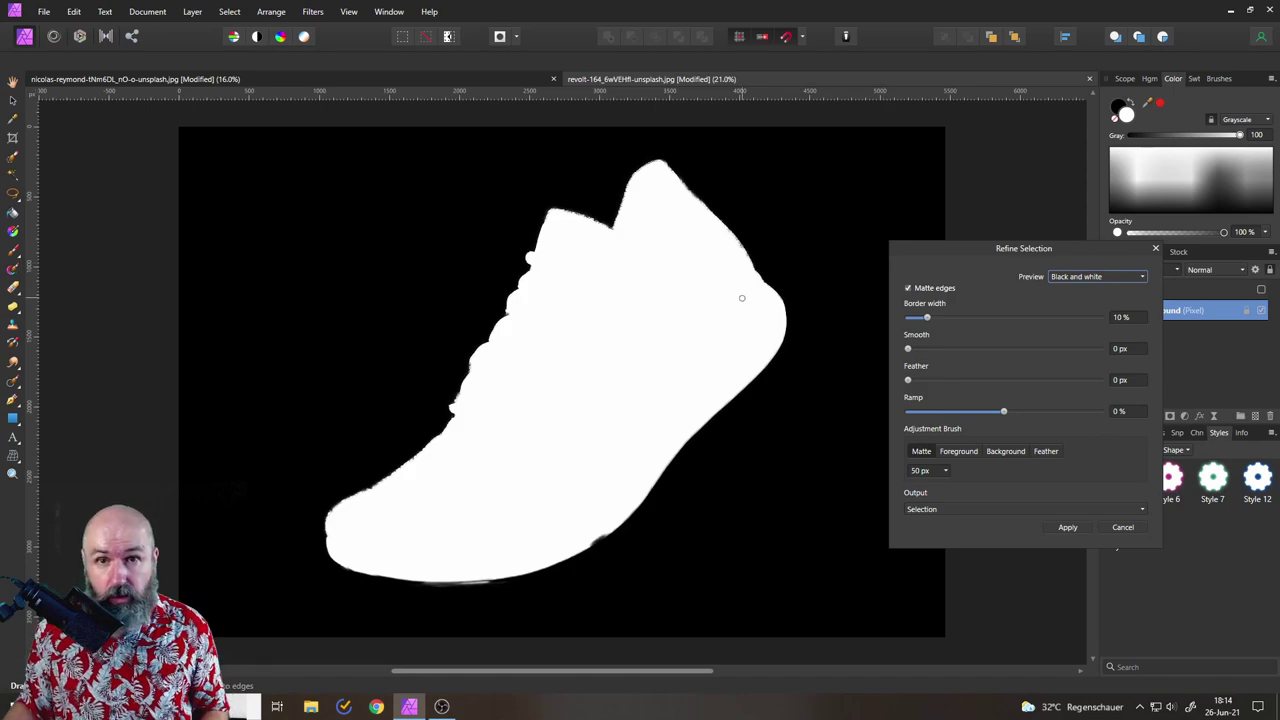
{"action": "scroll", "coordinate": [355, 507], "scroll_direction": "up", "scroll_amount": 8}
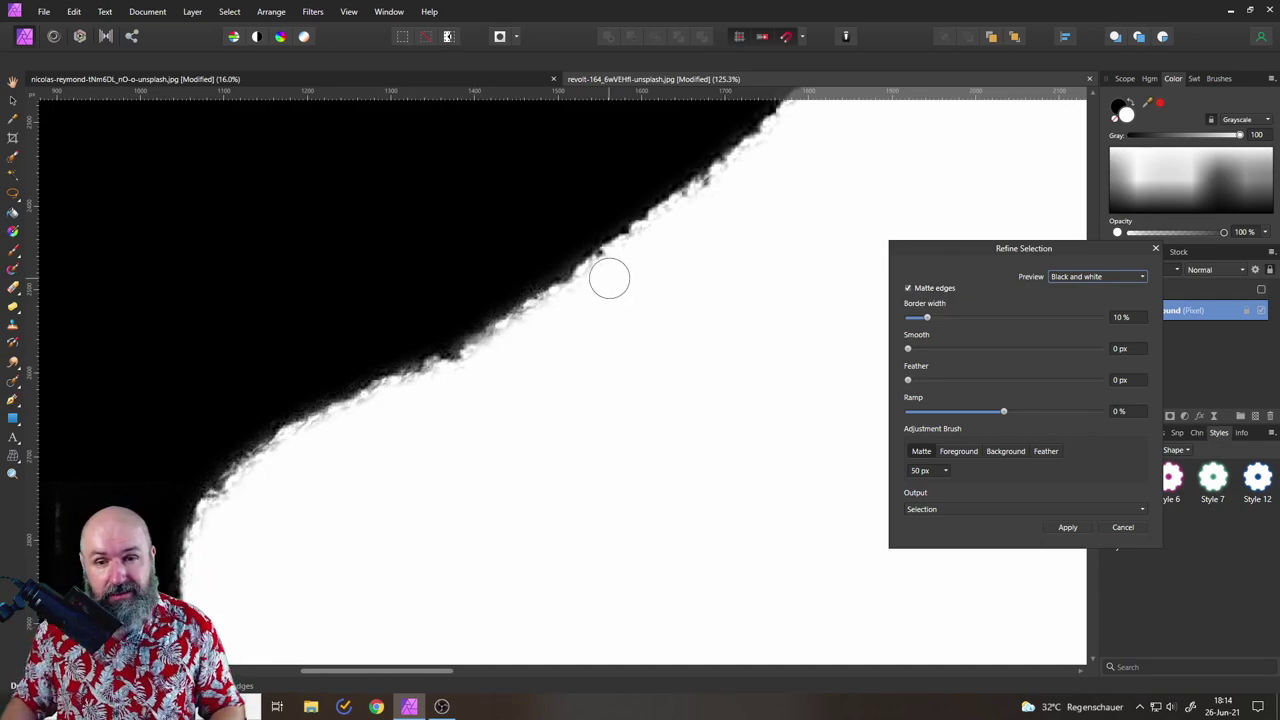
Compare the Overlay, Black and white, and Black matte previews.
{"action": "left_click", "coordinate": [1074, 276]}
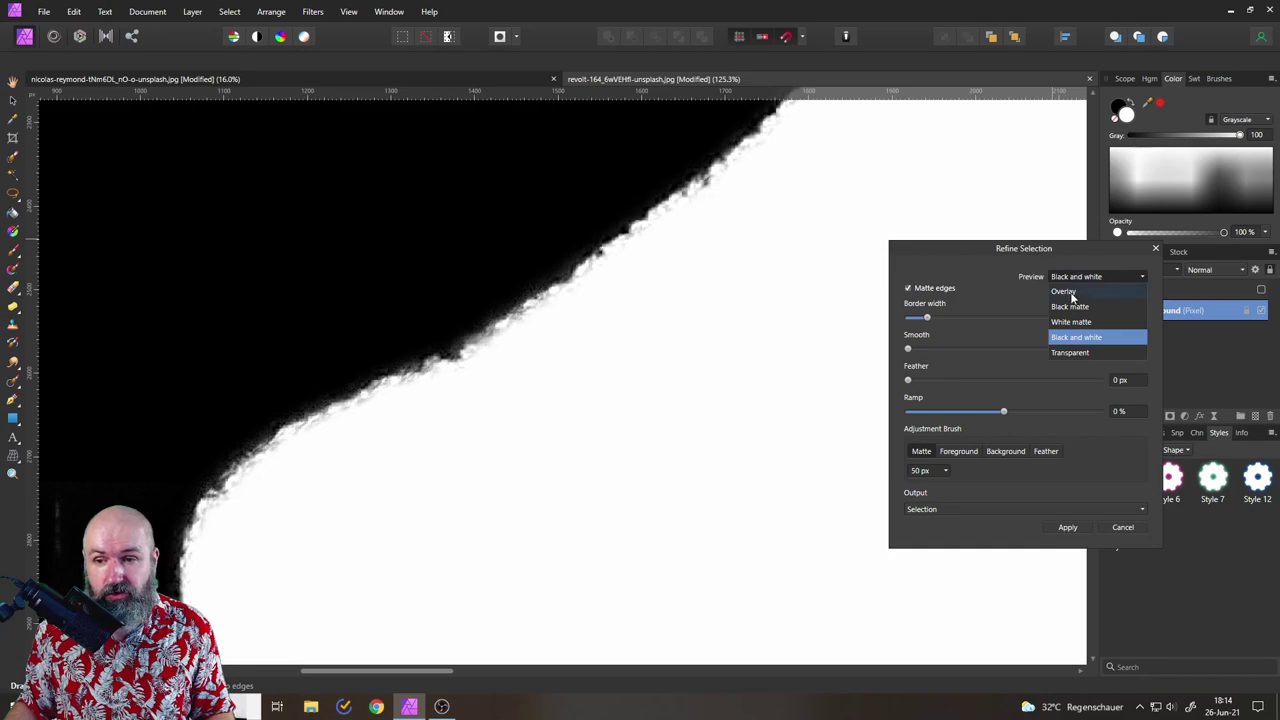
{"action": "left_click", "coordinate": [1066, 291]}
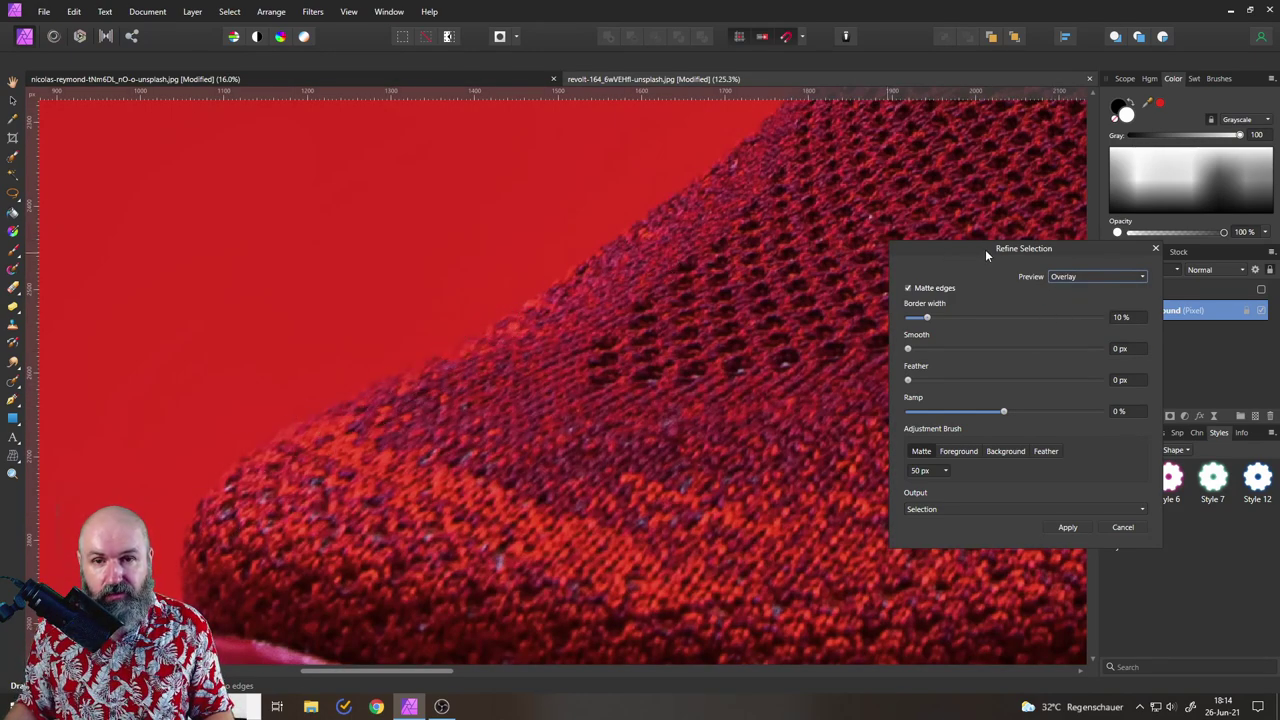
{"action": "left_click", "coordinate": [1080, 276]}
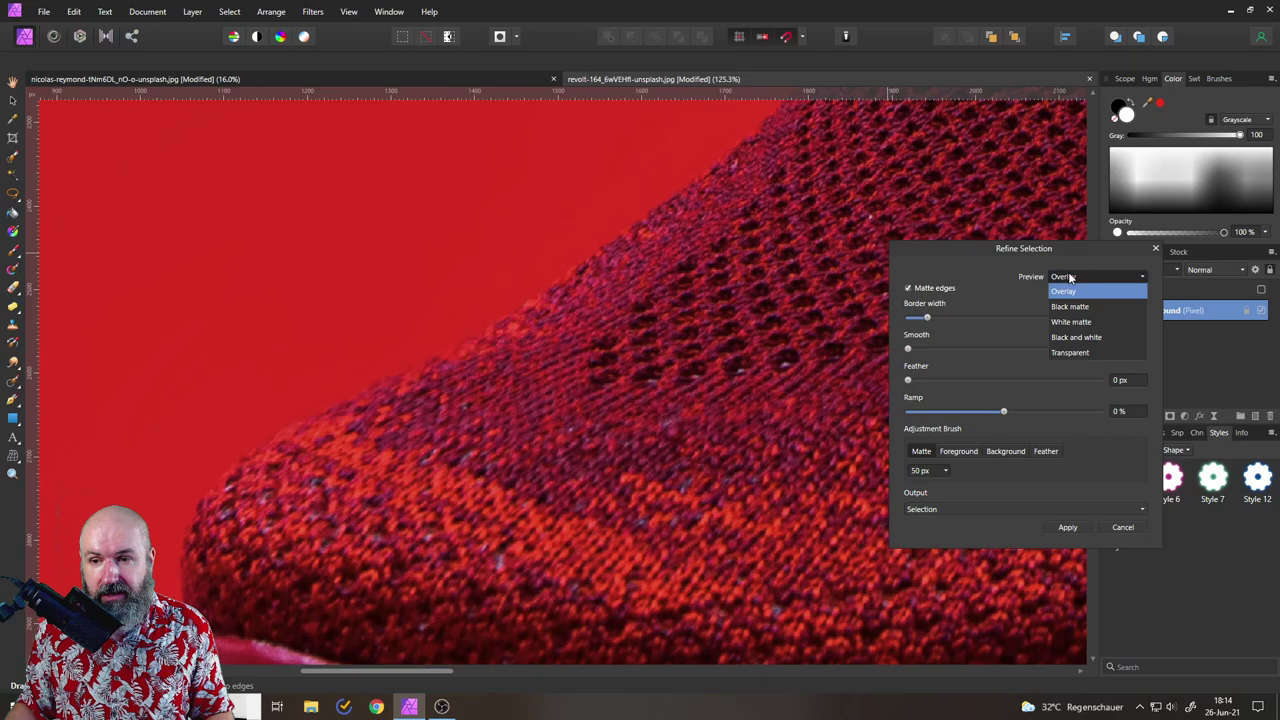
{"action": "left_click", "coordinate": [1077, 337]}
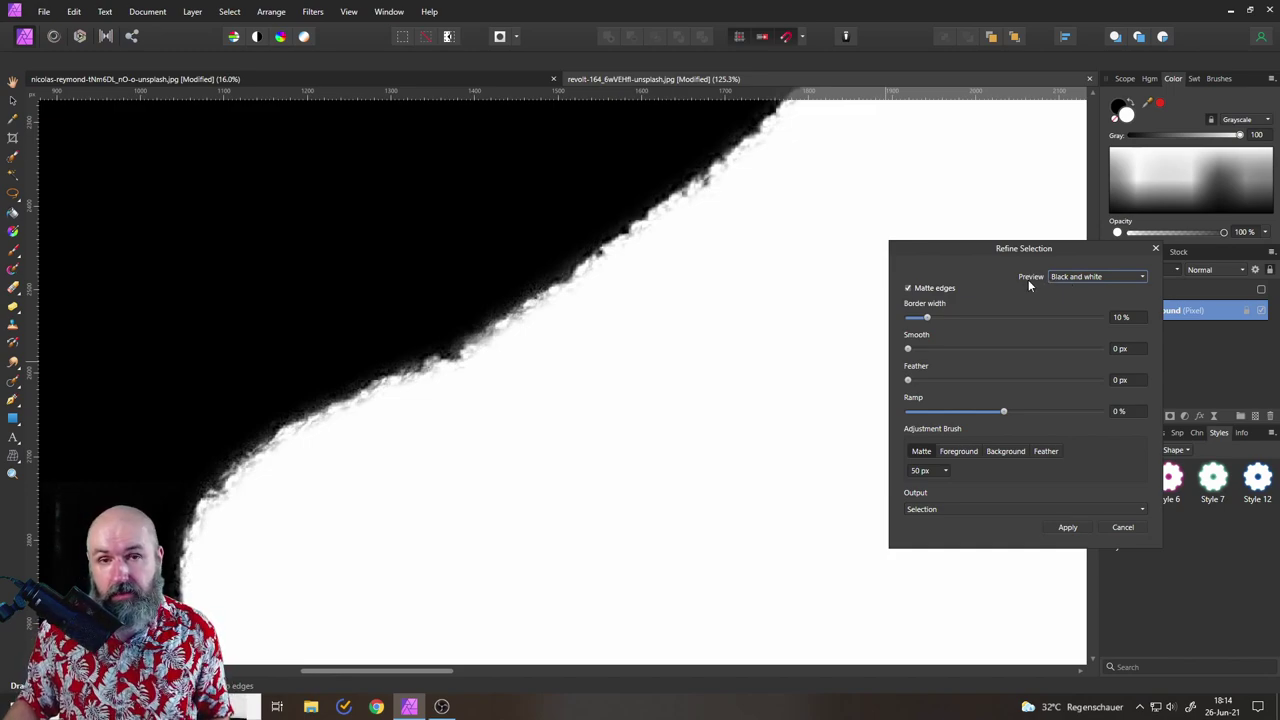
{"action": "left_click", "coordinate": [1065, 277]}
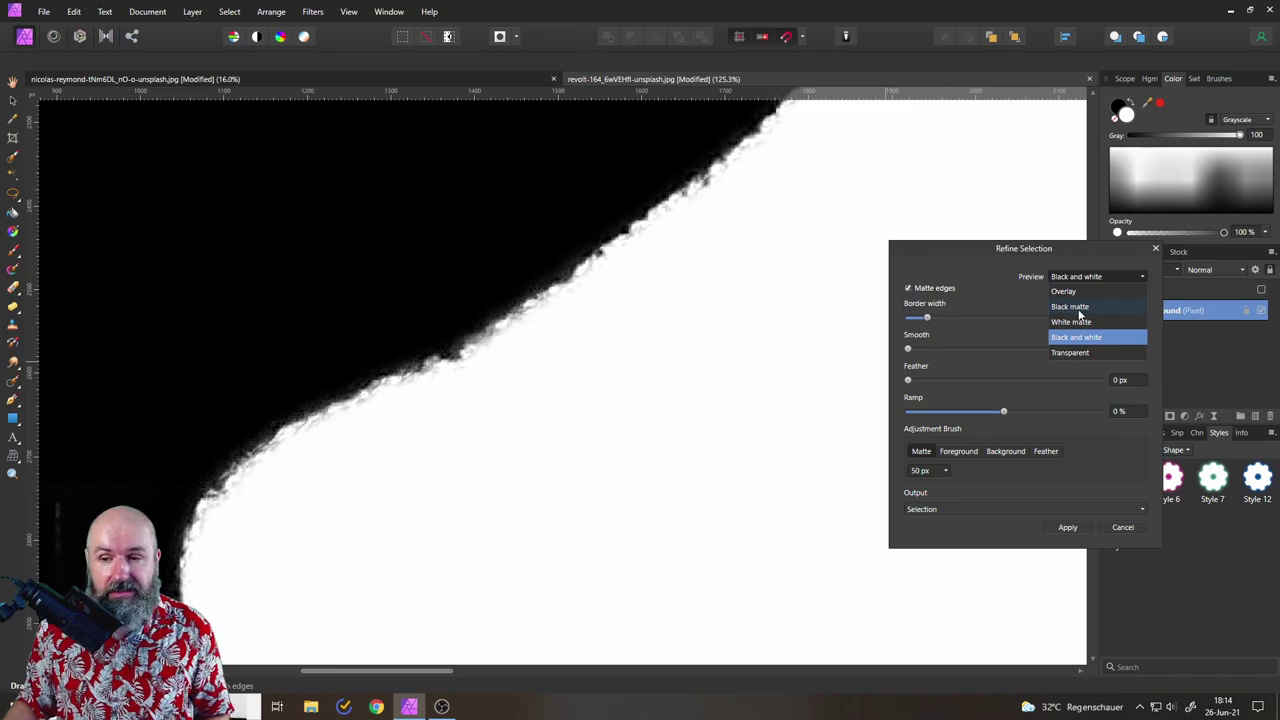
{"action": "left_click", "coordinate": [1079, 304]}
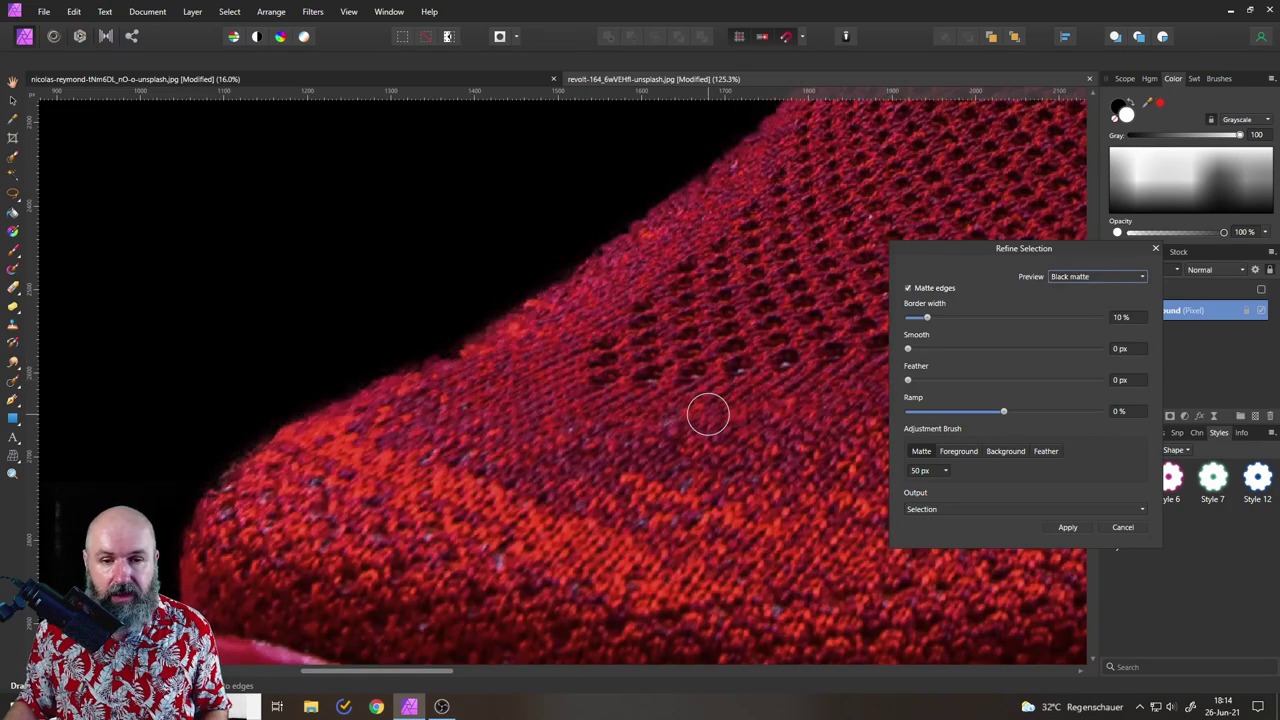
{"action": "scroll", "coordinate": [708, 414], "scroll_direction": "down", "scroll_amount": 6}
{"action": "scroll", "coordinate": [805, 389], "scroll_direction": "up", "scroll_amount": 8}
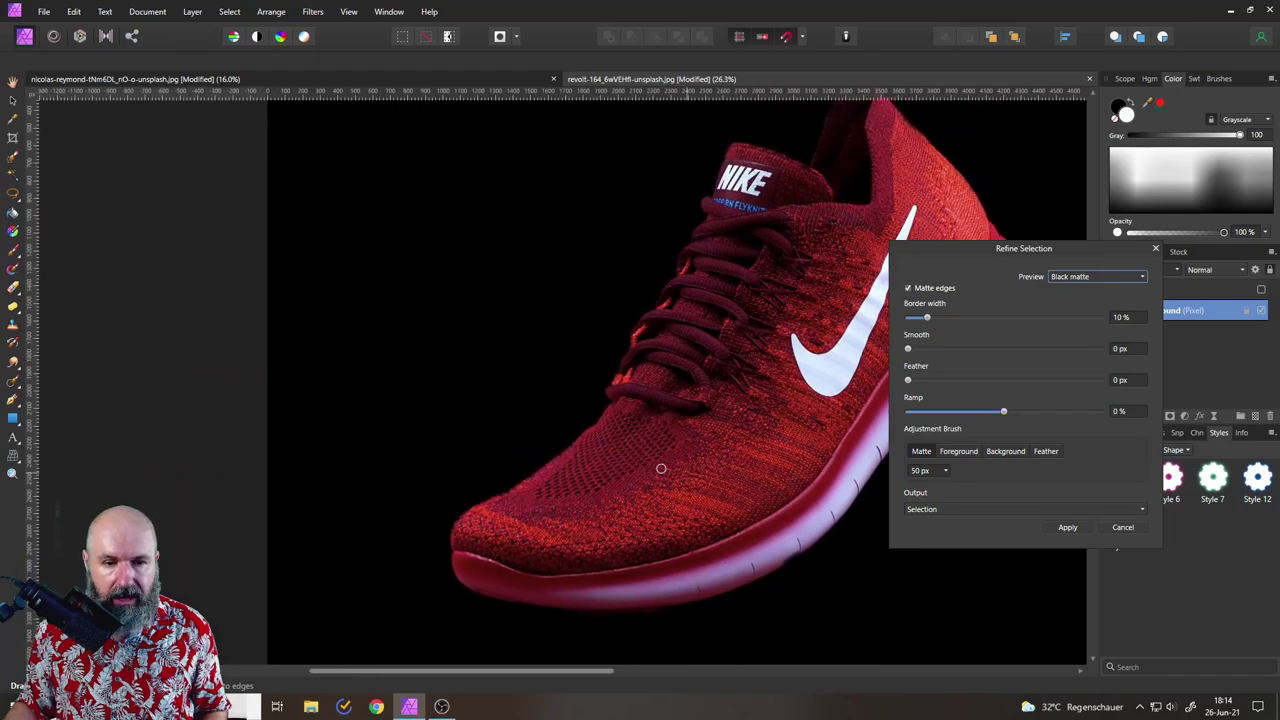
{"action": "scroll", "coordinate": [689, 257], "scroll_direction": "up", "scroll_amount": 2}
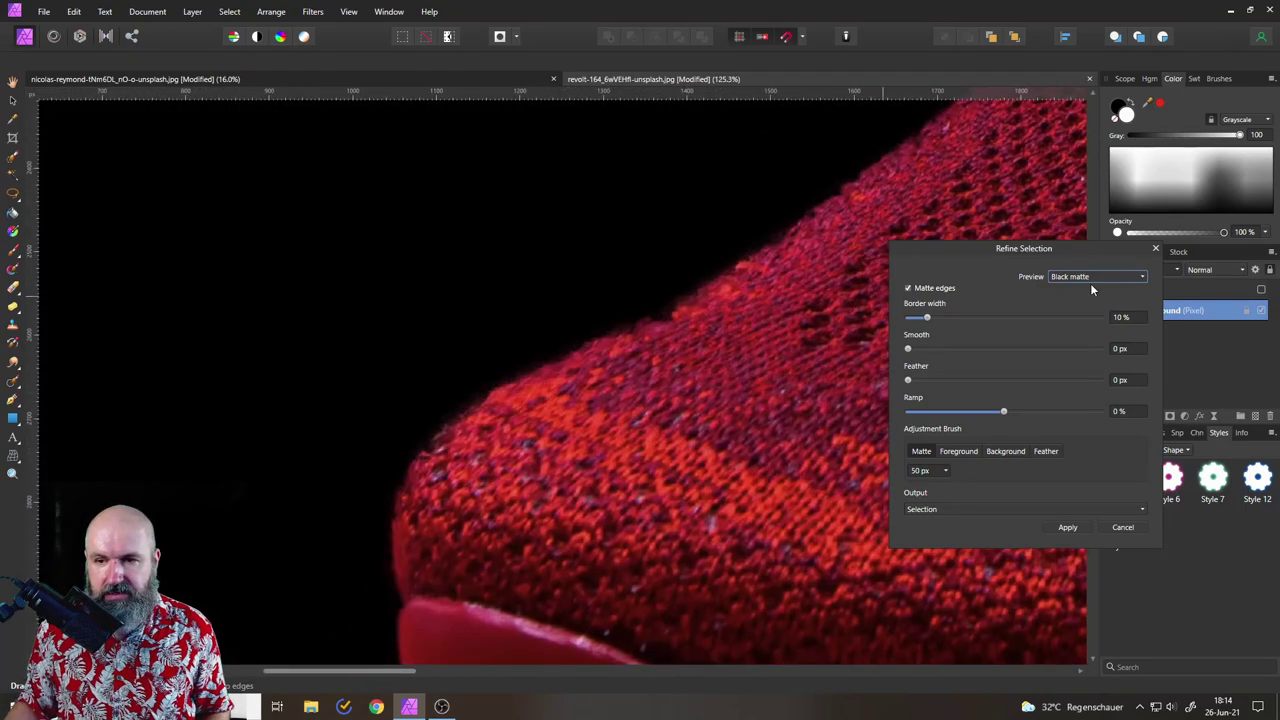
Check the White matte, Black and white, and Transparent previews, panning along the knit edge.
{"action": "left_click", "coordinate": [1095, 277]}
{"action": "left_click", "coordinate": [1072, 322]}
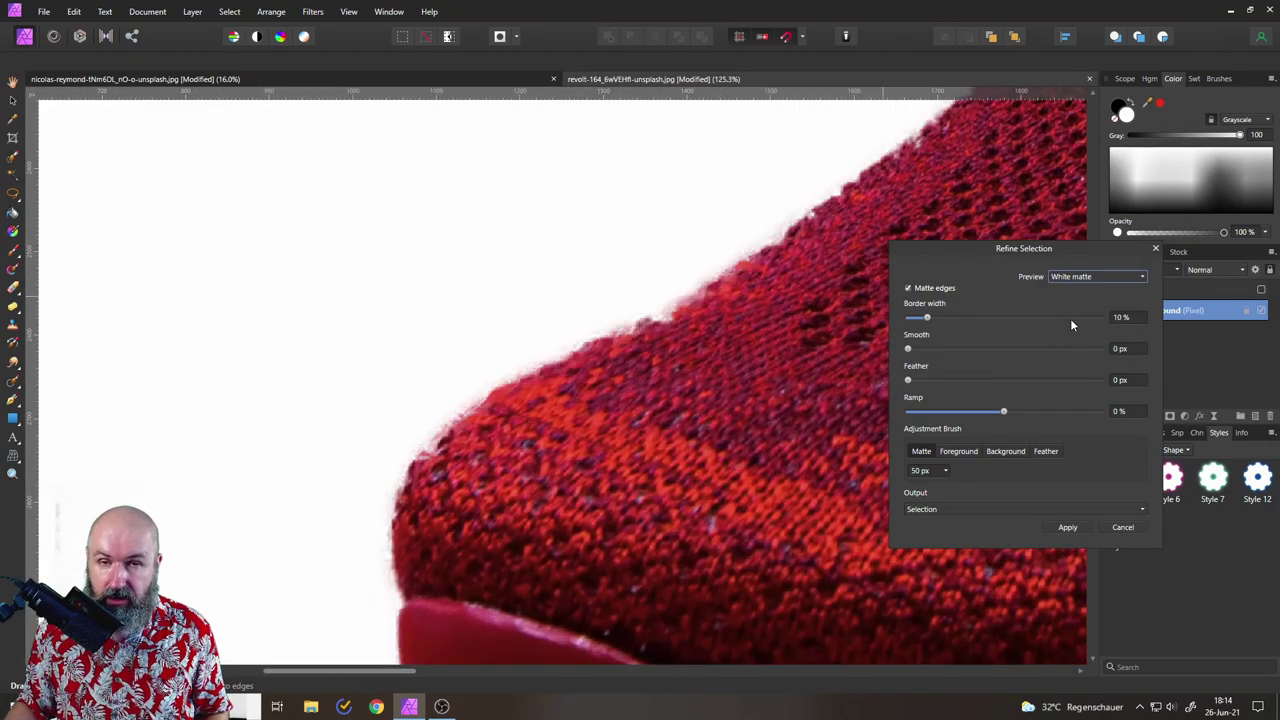
{"action": "left_click", "coordinate": [1102, 277]}
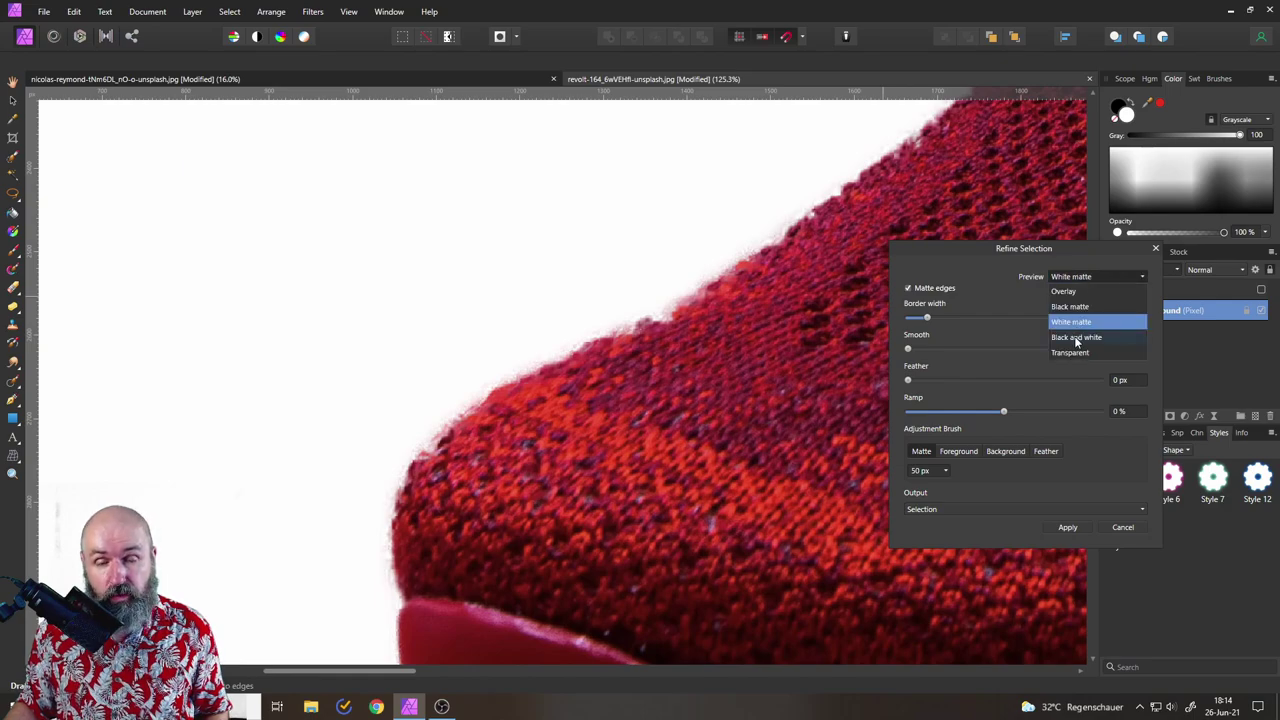
{"action": "left_click", "coordinate": [1076, 338]}
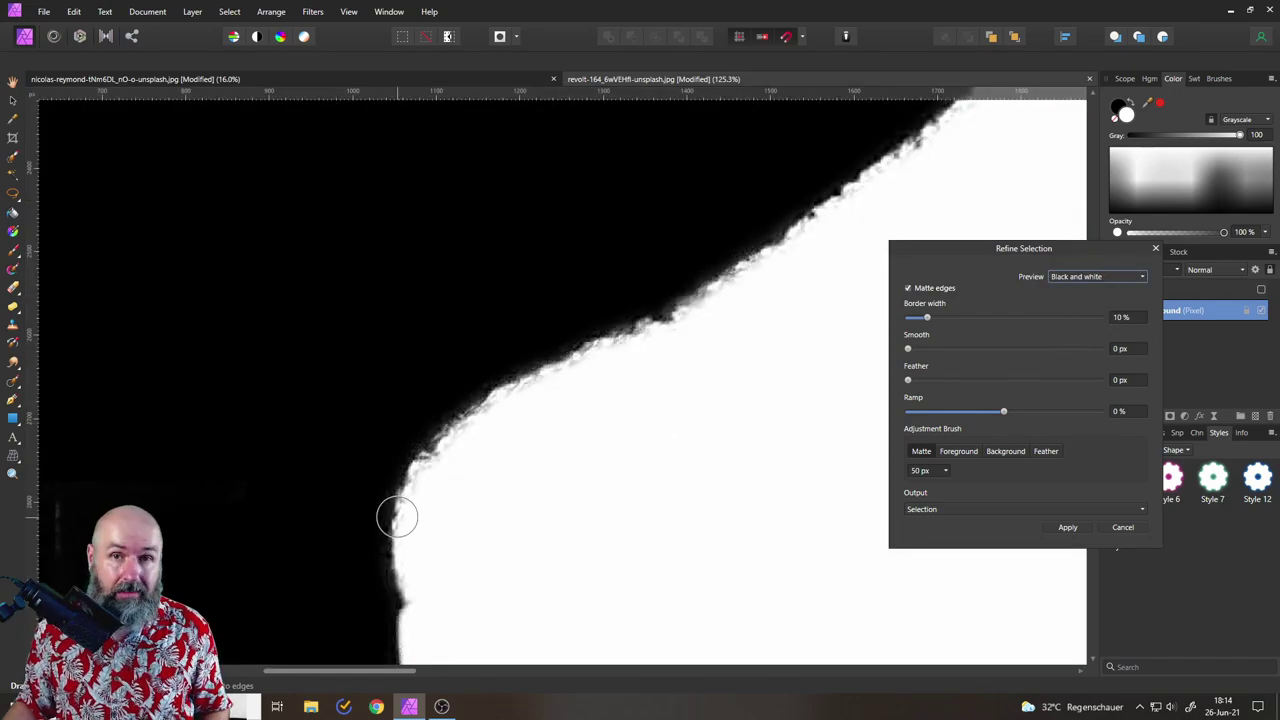
{"action": "left_click", "coordinate": [1075, 277]}
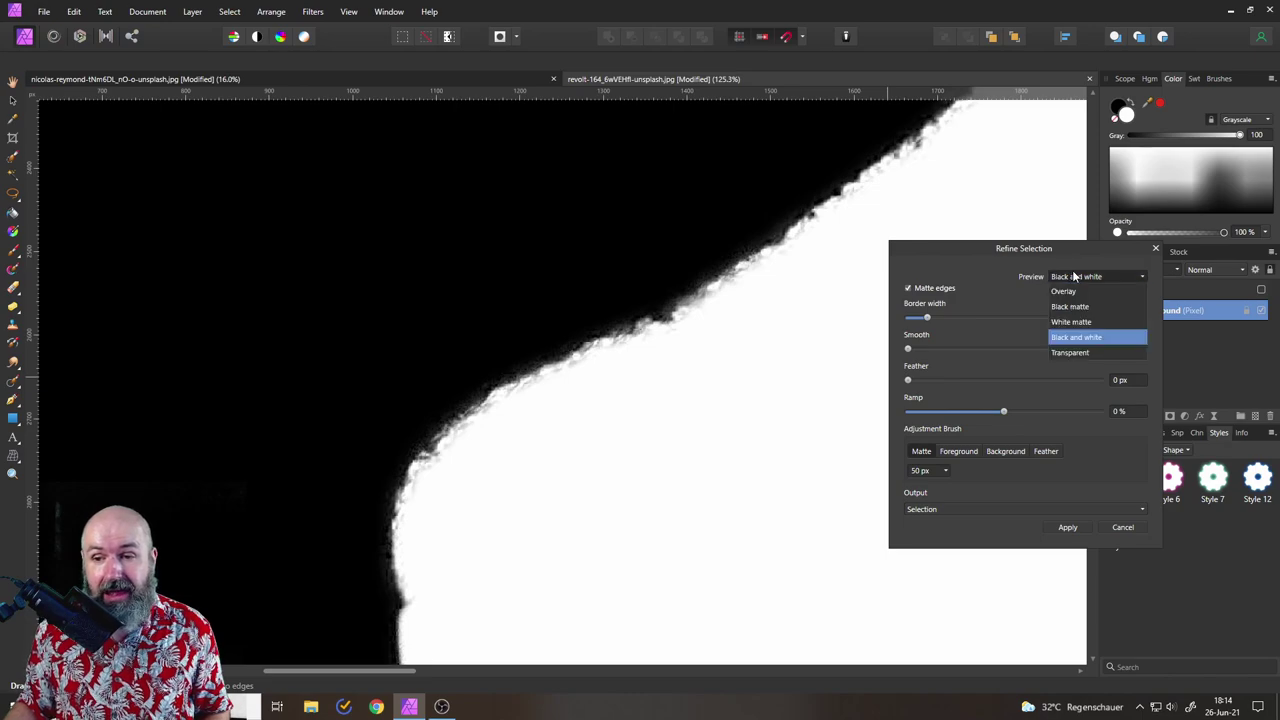
{"action": "left_click", "coordinate": [1073, 354]}
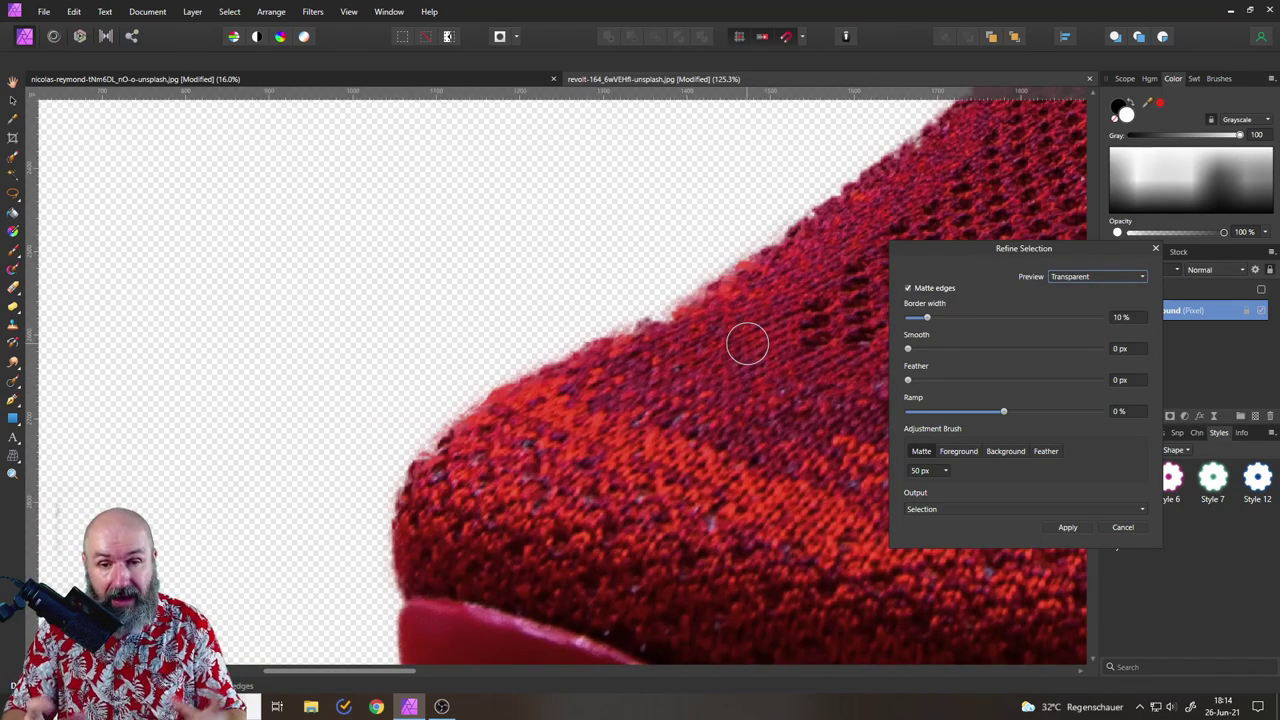
{"action": "scroll", "coordinate": [429, 429], "scroll_direction": "up", "scroll_amount": 5}
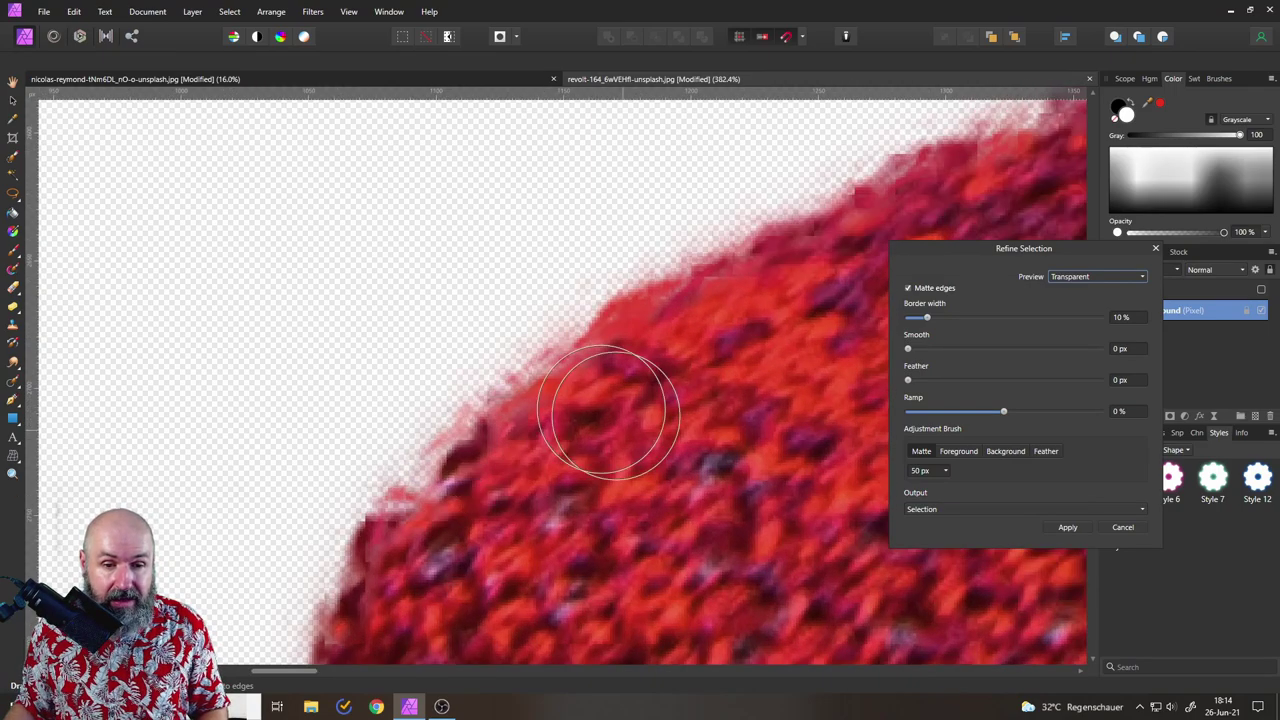
{"action": "left_click_drag", "start_coordinate": [700, 243], "coordinate": [471, 328]}
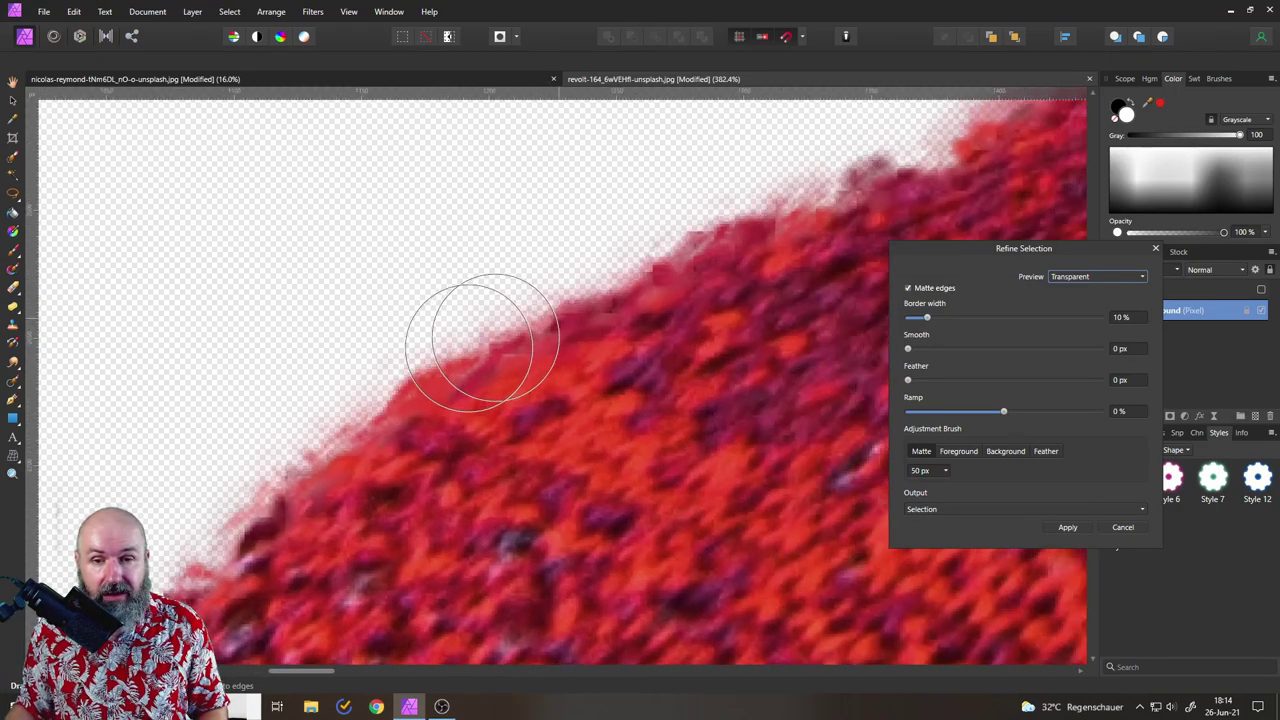
{"action": "scroll", "coordinate": [675, 262], "scroll_direction": "down", "scroll_amount": 8}
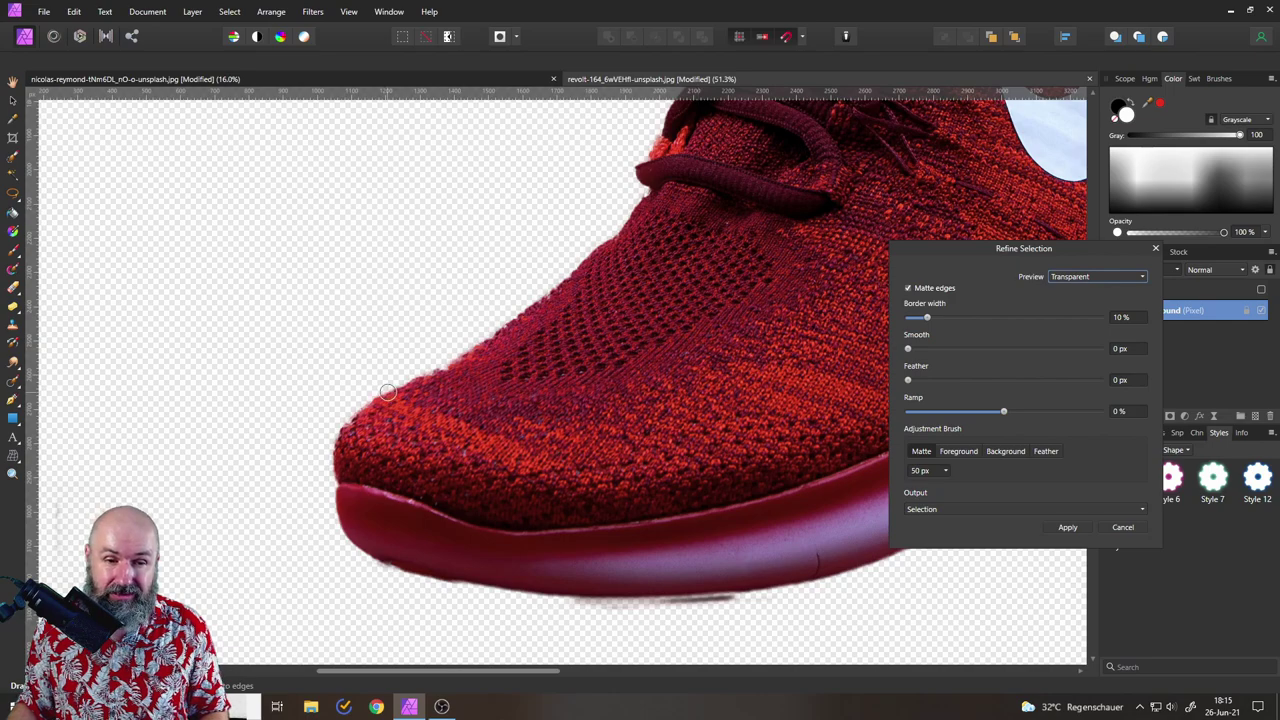
Switch Preview to Overlay, then settle on Black and white.
{"action": "left_click", "coordinate": [1072, 277]}
{"action": "left_click", "coordinate": [1066, 289]}
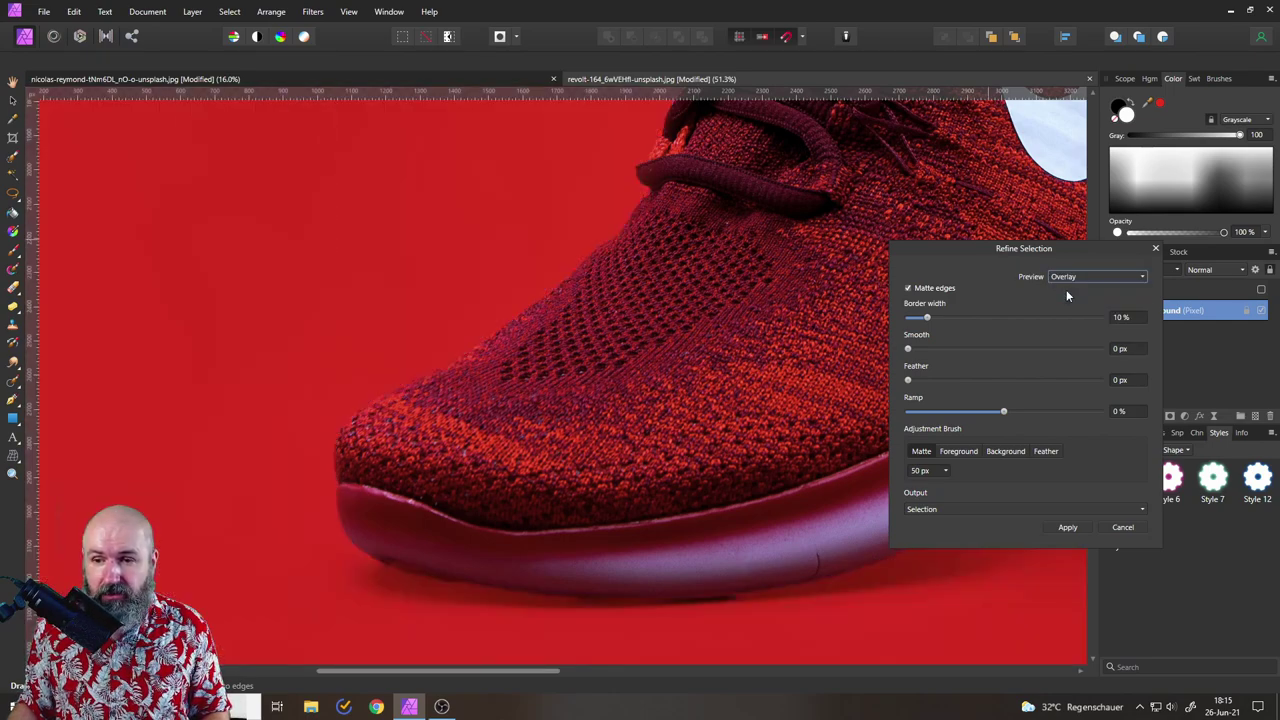
{"action": "left_click", "coordinate": [1076, 279]}
{"action": "left_click", "coordinate": [1074, 337]}
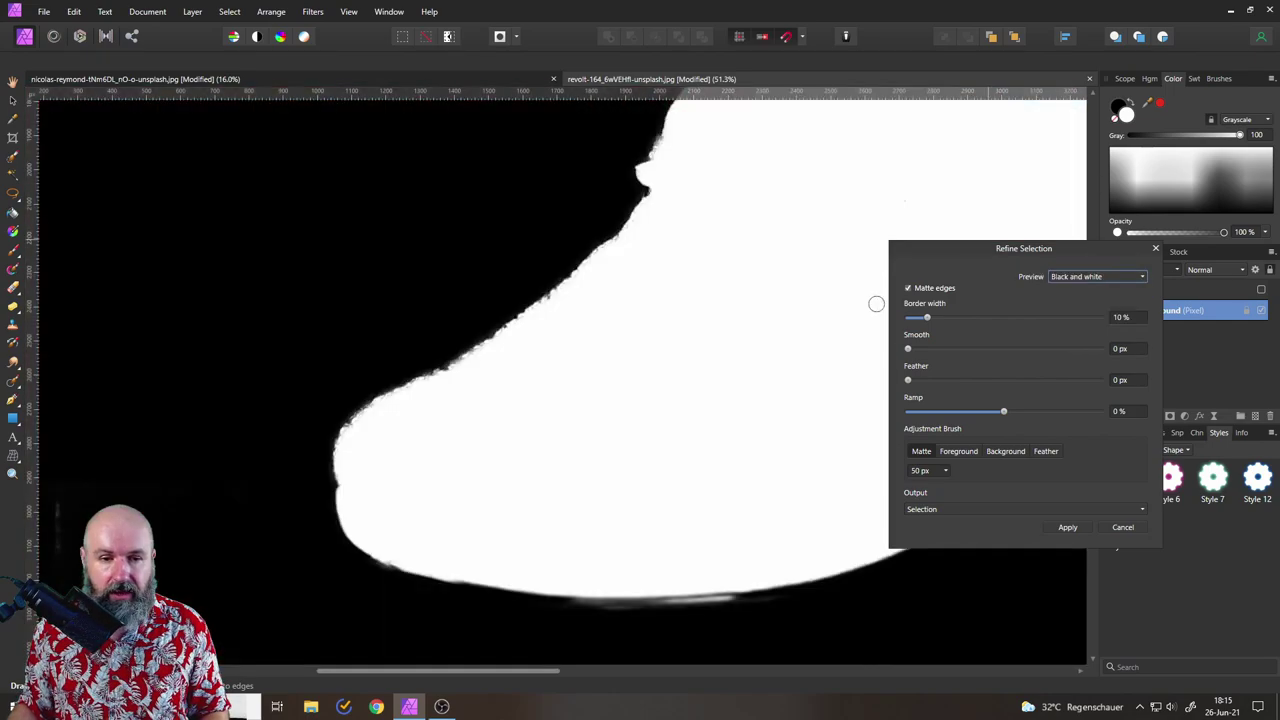
{"action": "scroll", "coordinate": [472, 375], "scroll_direction": "up", "scroll_amount": 5}
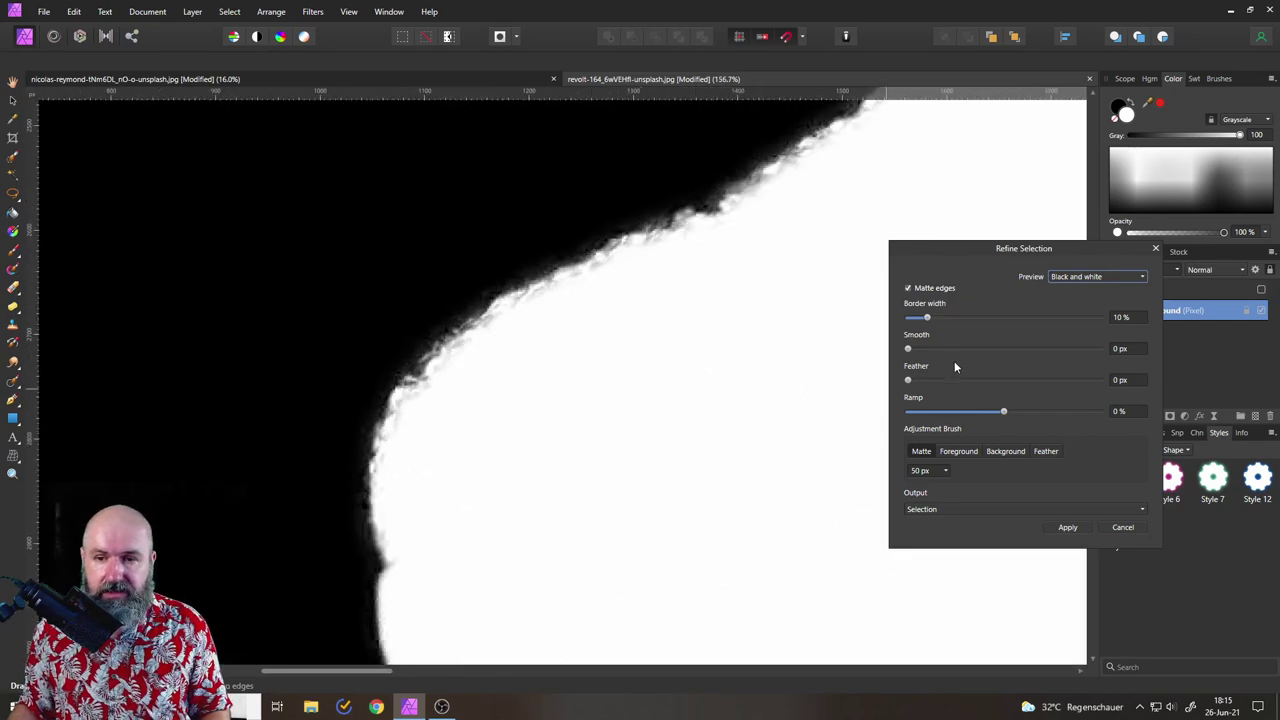
Try an 83% Border width, then bring it back down to 7%.
{"action": "left_click_drag", "start_coordinate": [929, 317], "coordinate": [1067, 318]}
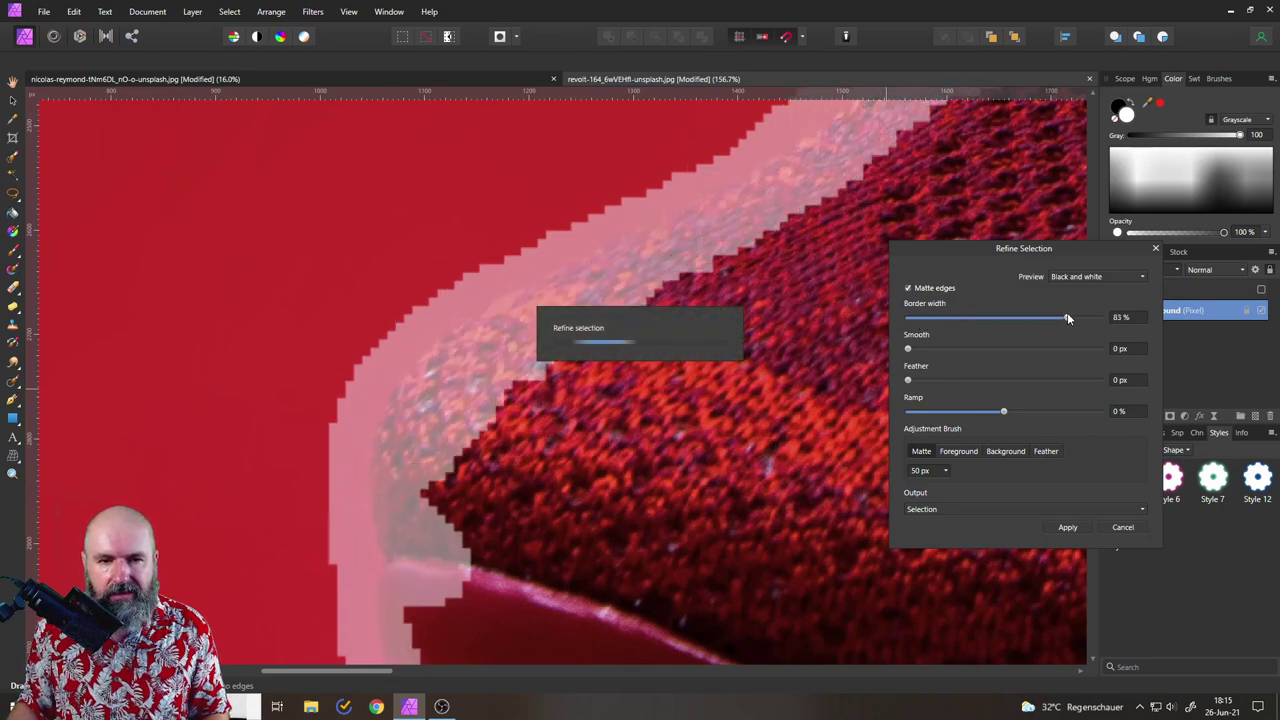
{"action": "scroll", "coordinate": [657, 320], "scroll_direction": "down", "scroll_amount": 6}
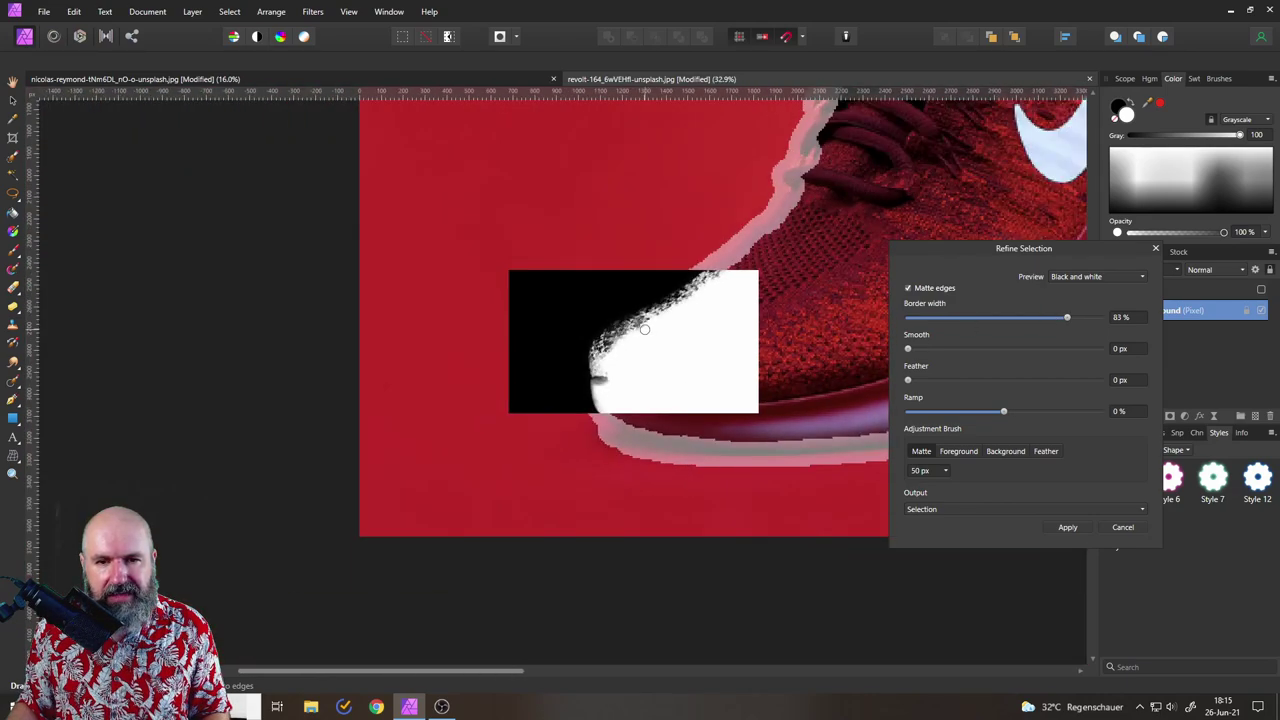
{"action": "scroll", "coordinate": [655, 318], "scroll_direction": "up", "scroll_amount": 5}
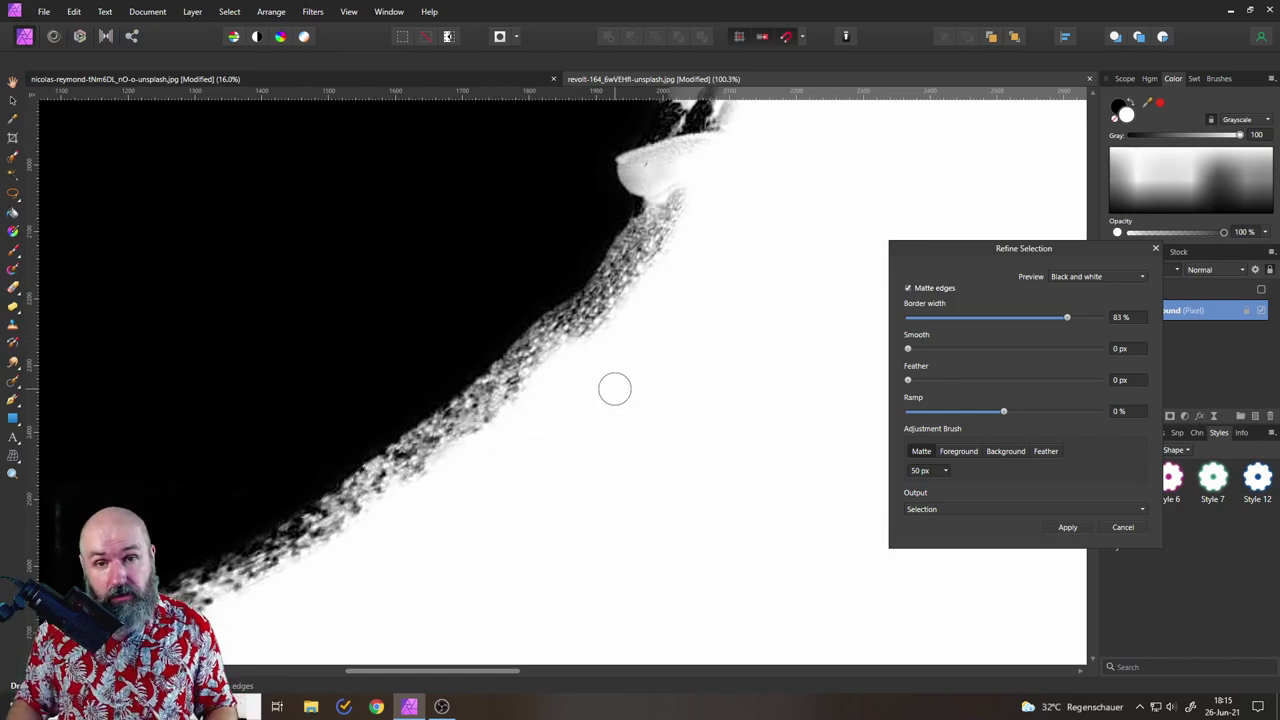
{"action": "scroll", "coordinate": [757, 266], "scroll_direction": "down", "scroll_amount": 4}
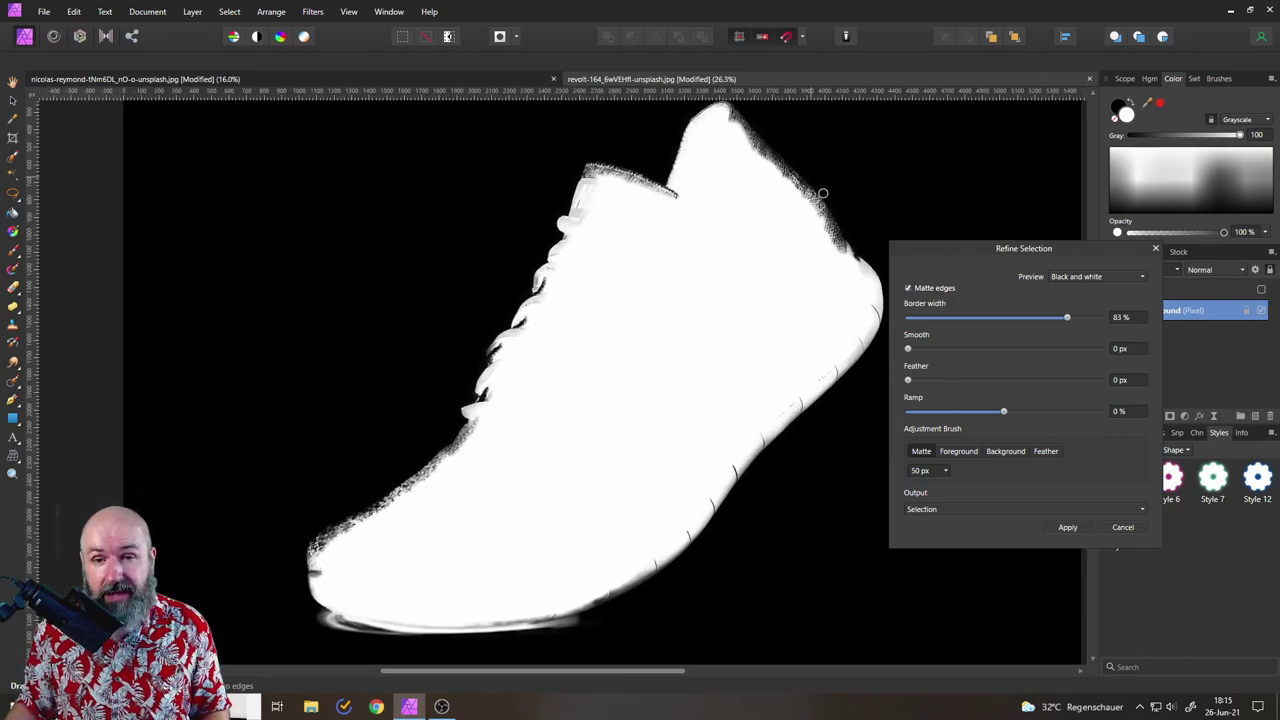
{"action": "scroll", "coordinate": [807, 249], "scroll_direction": "up", "scroll_amount": 4}
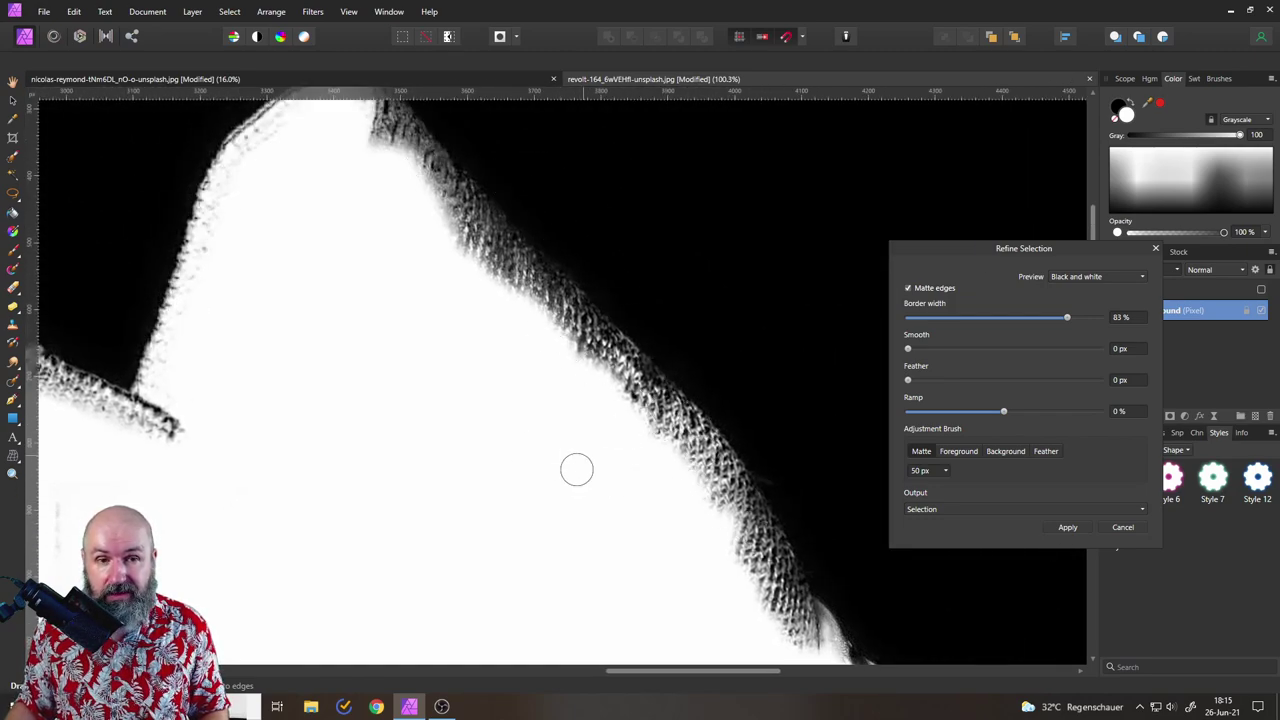
{"action": "scroll", "coordinate": [577, 466], "scroll_direction": "down", "scroll_amount": 4}
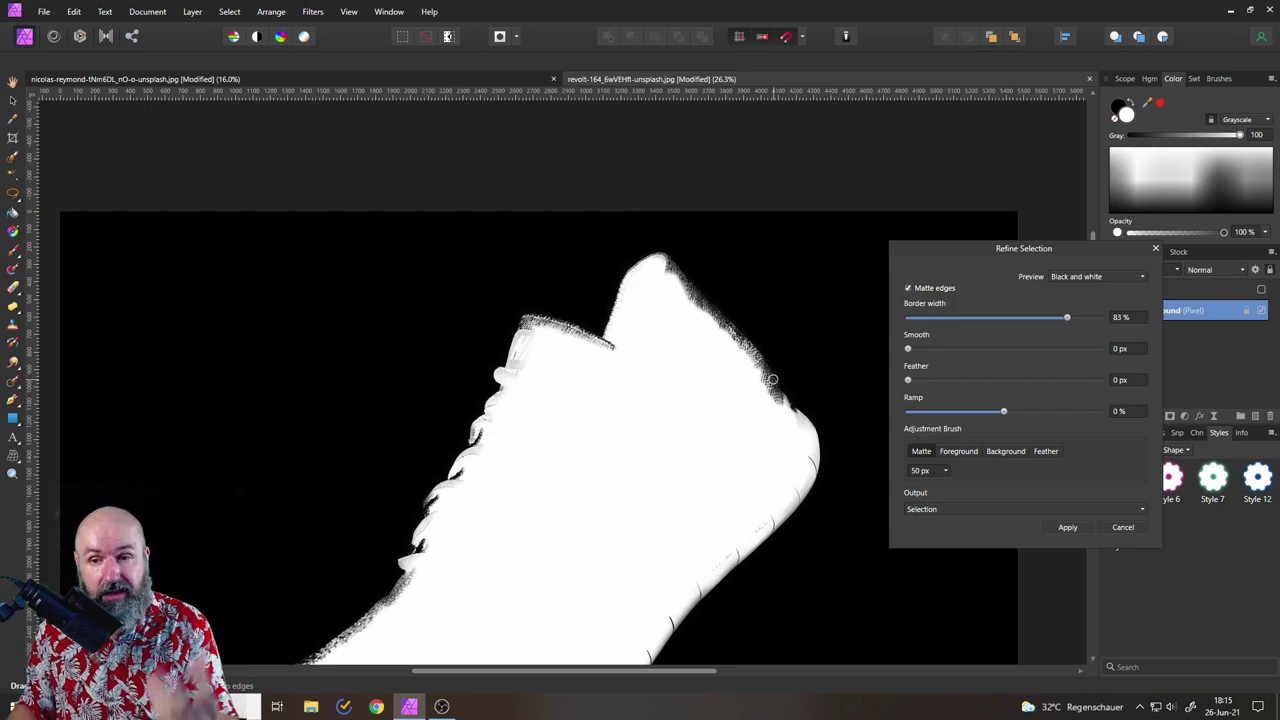
{"action": "left_click_drag", "start_coordinate": [1067, 320], "coordinate": [921, 322]}
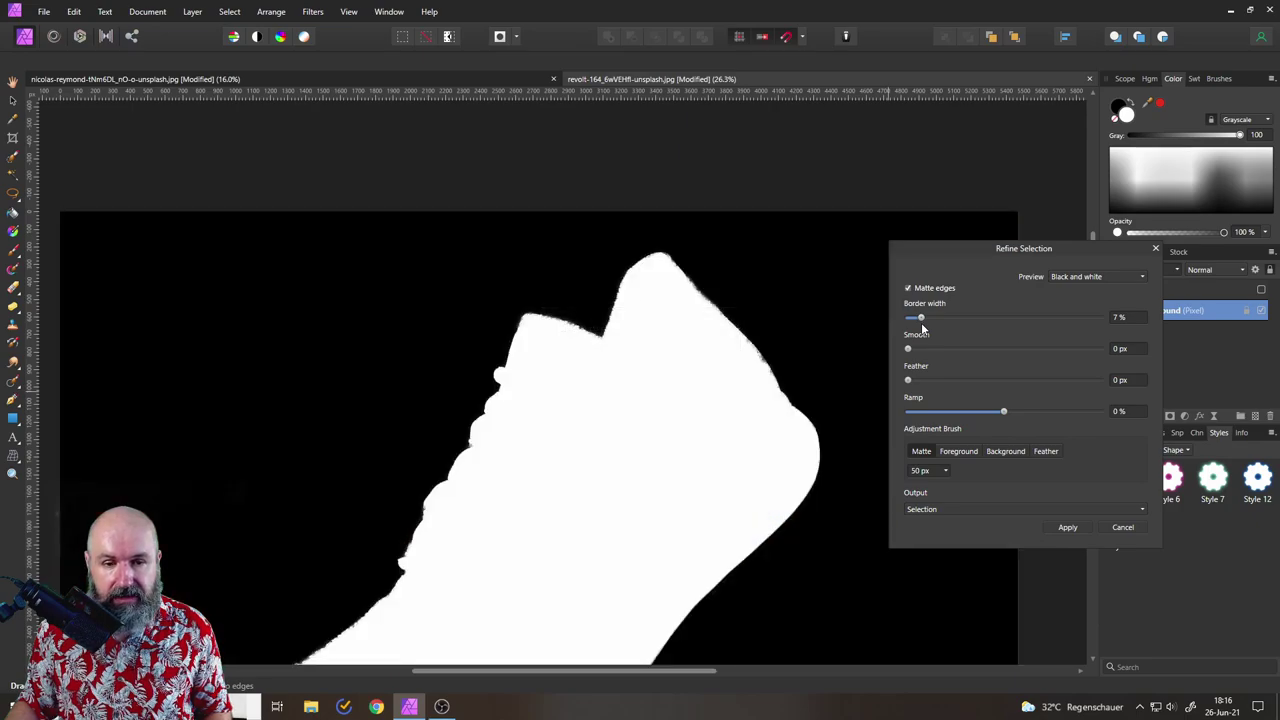
Try a strong 60.4 px Smooth value, then set smoothing to 3.5 px.
{"action": "scroll", "coordinate": [480, 508], "scroll_direction": "up", "scroll_amount": 6}
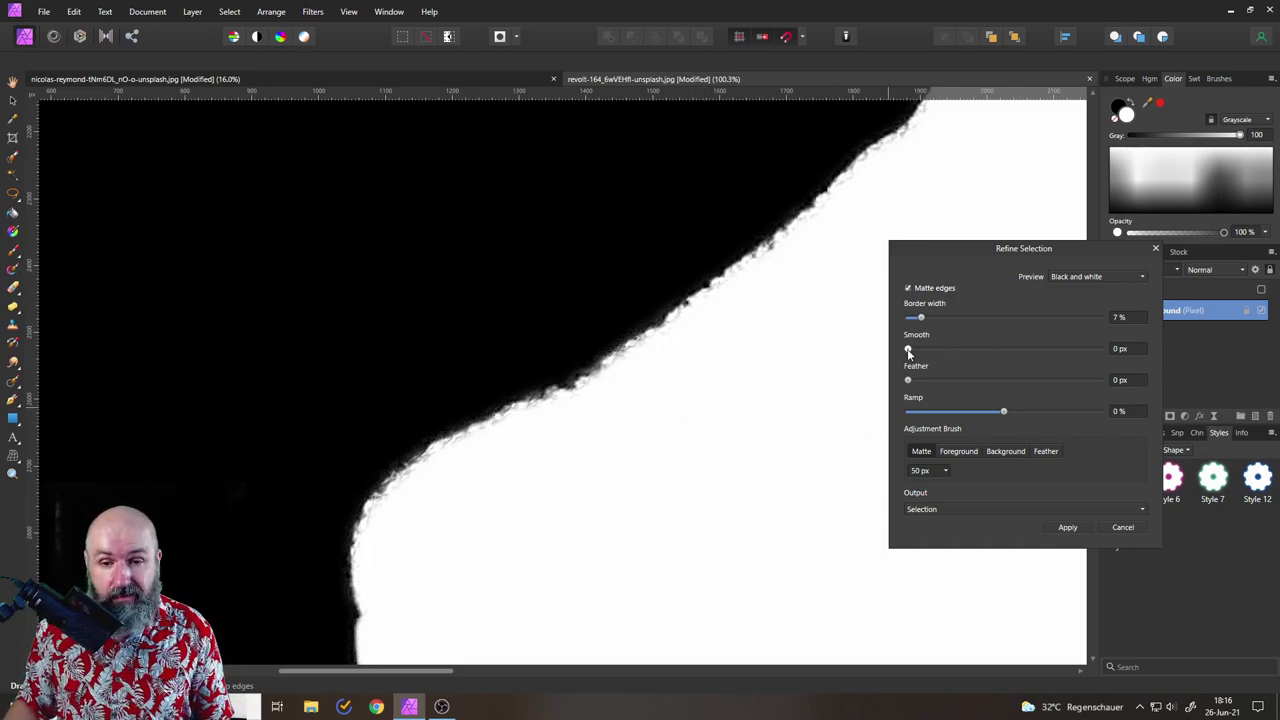
{"action": "left_click_drag", "start_coordinate": [908, 350], "coordinate": [917, 349]}
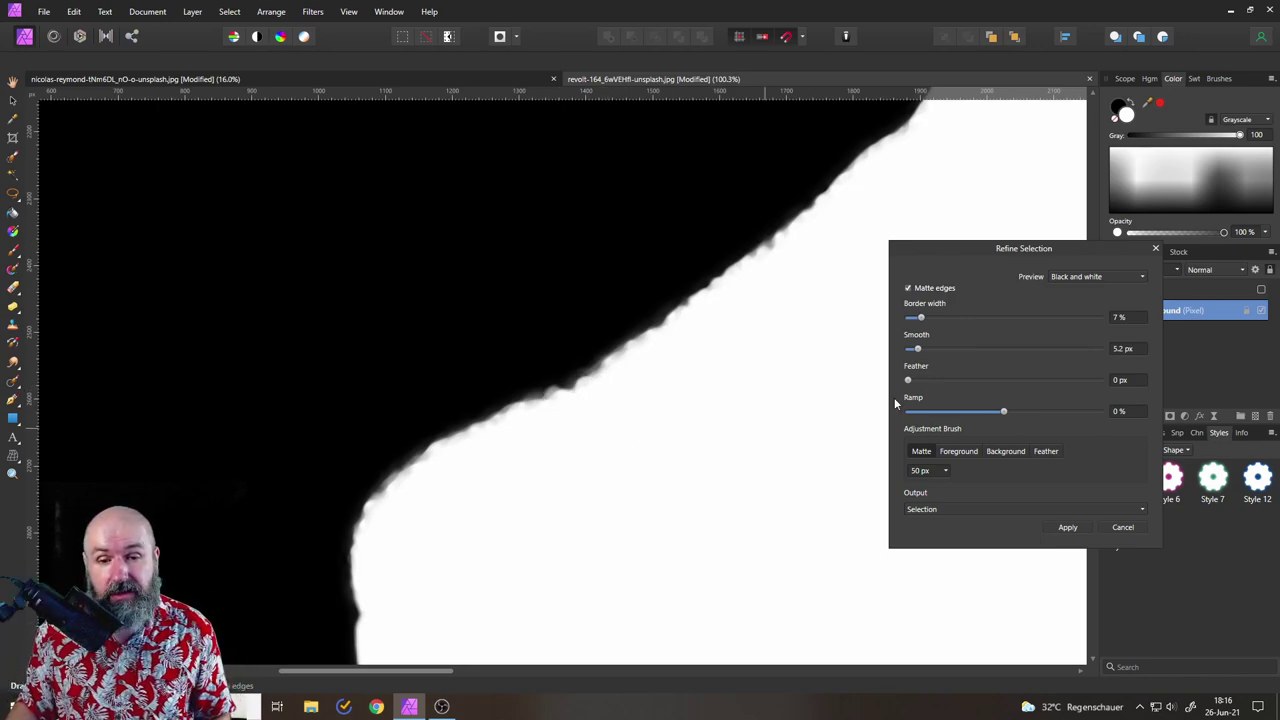
{"action": "left_click", "coordinate": [1024, 349]}
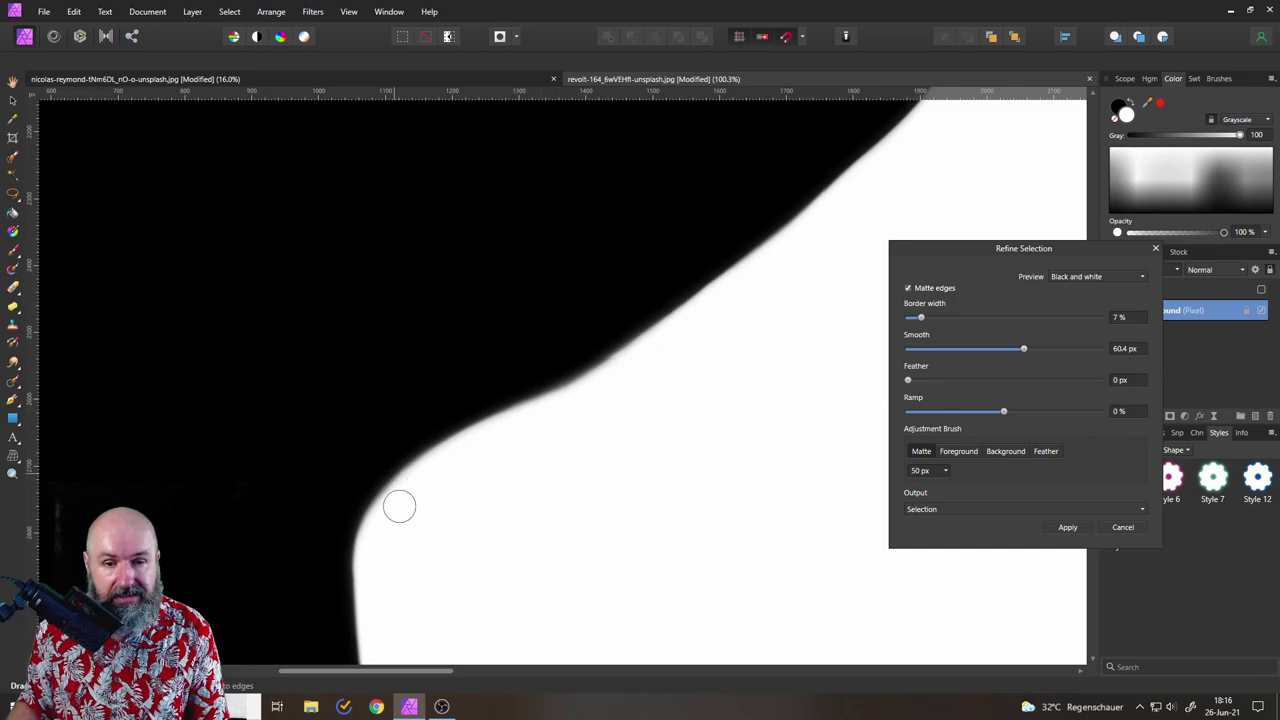
{"action": "scroll", "coordinate": [499, 490], "scroll_direction": "down", "scroll_amount": 3}
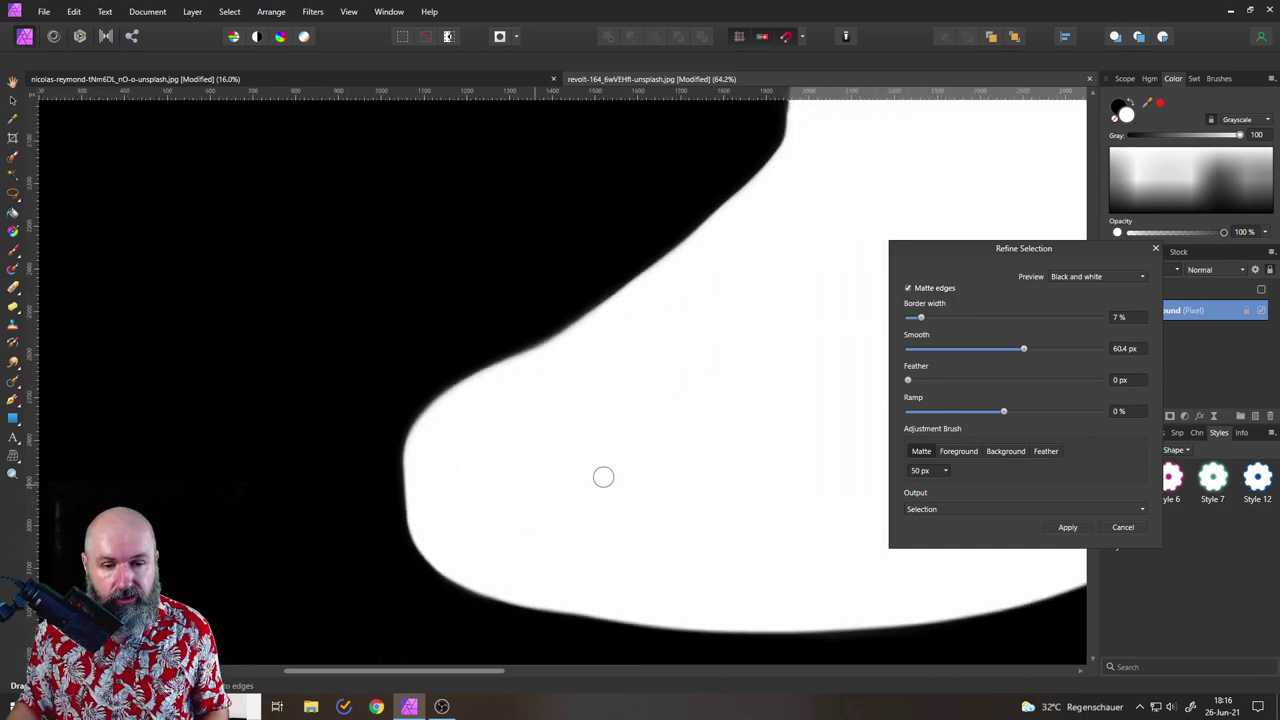
{"action": "left_click", "coordinate": [914, 348]}
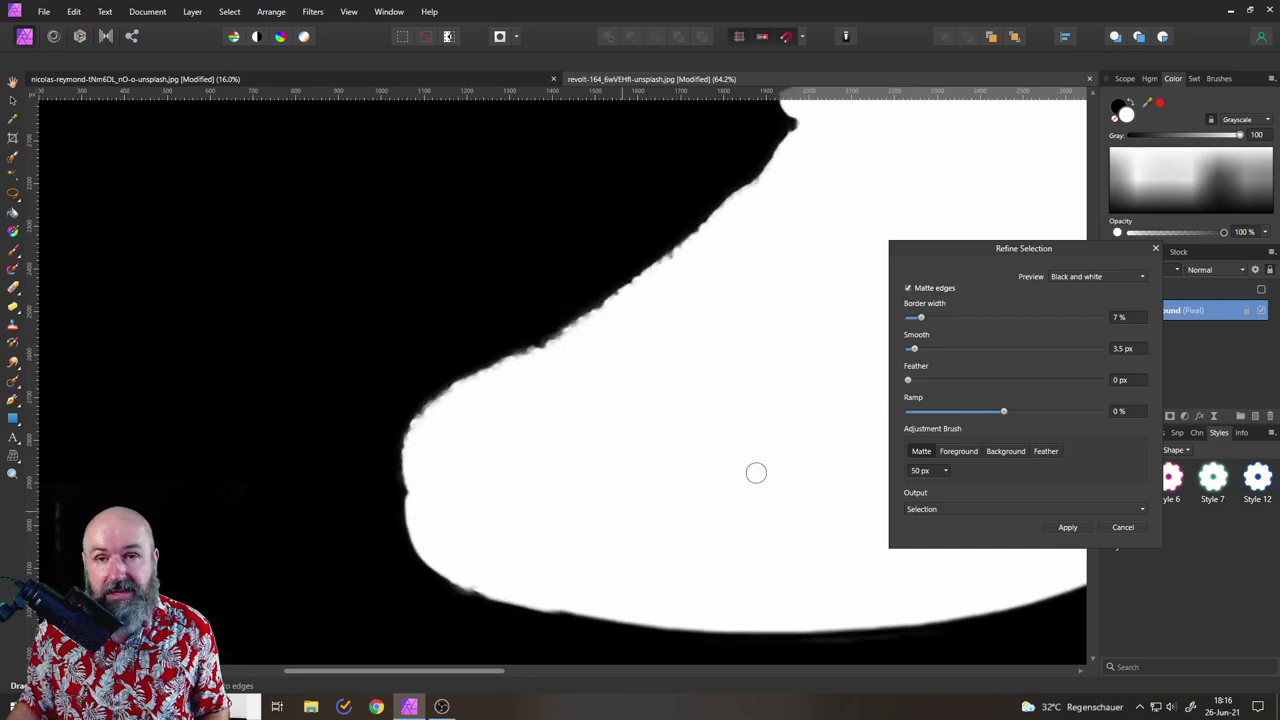
{"action": "left_click", "coordinate": [1067, 277]}
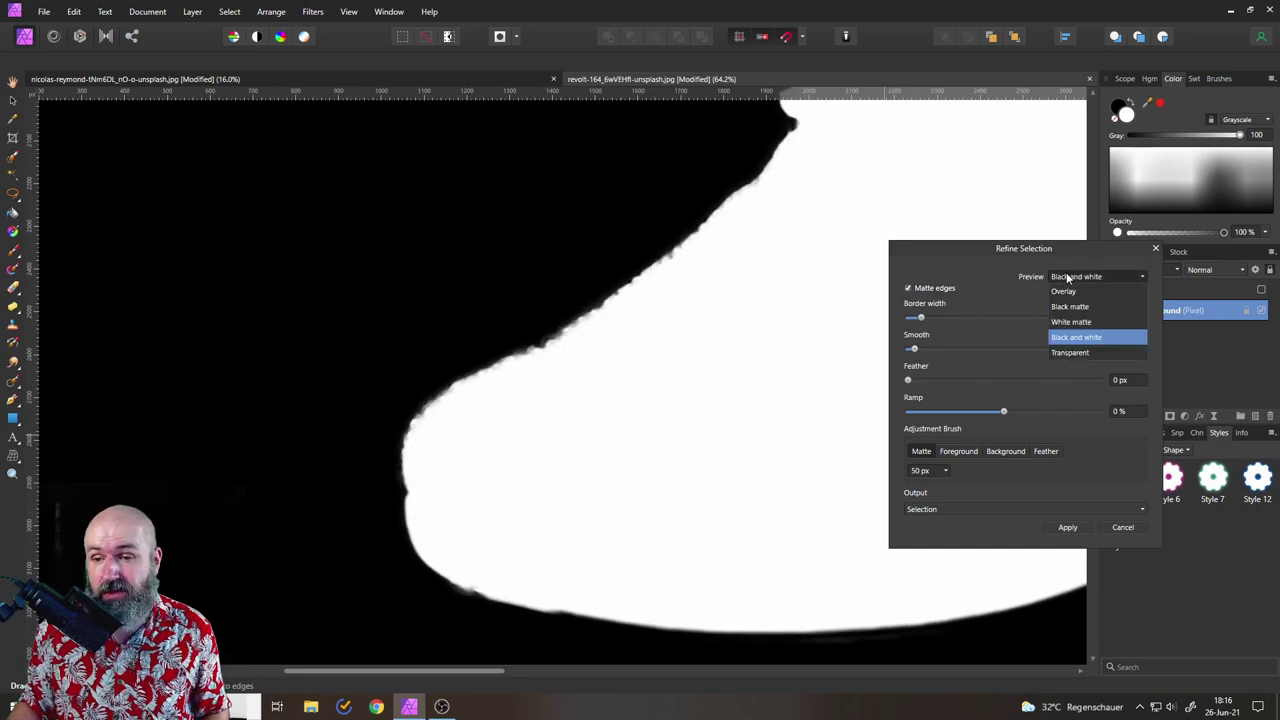
Switch Preview to Transparent and raise Smooth to 14.2, then 19.4 px.
{"action": "left_click", "coordinate": [1068, 354]}
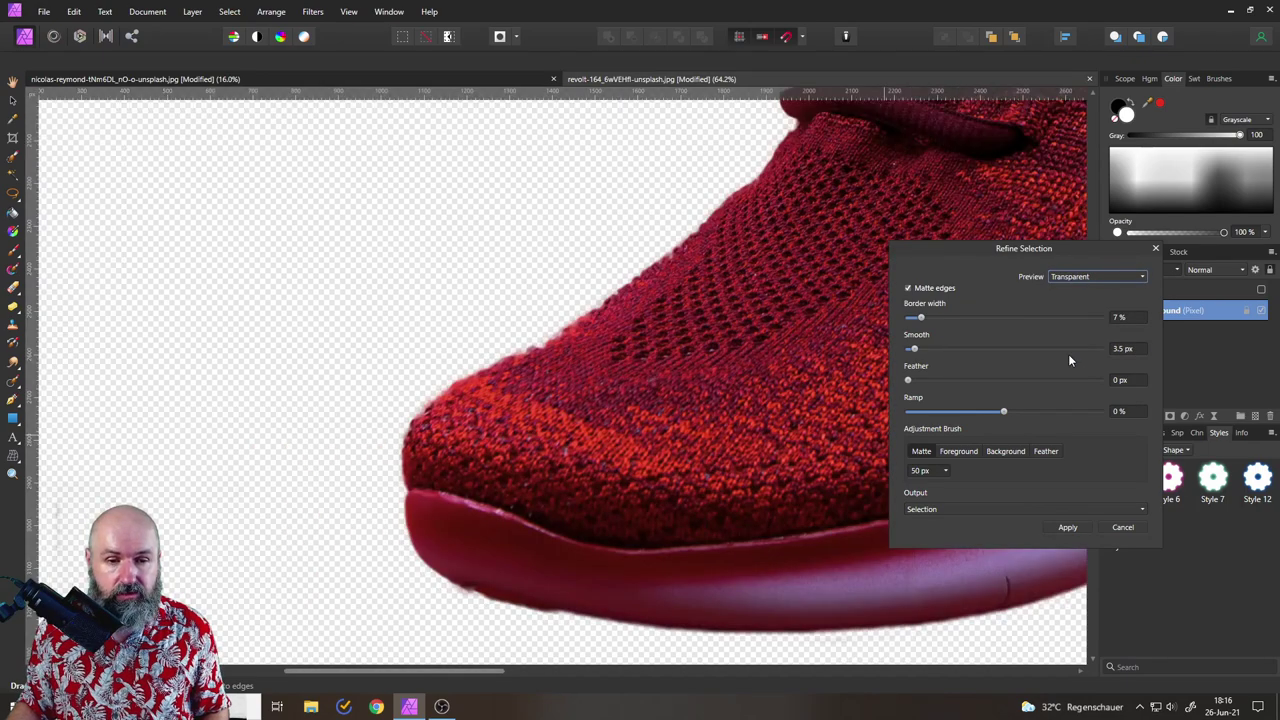
{"action": "left_click", "coordinate": [935, 348]}
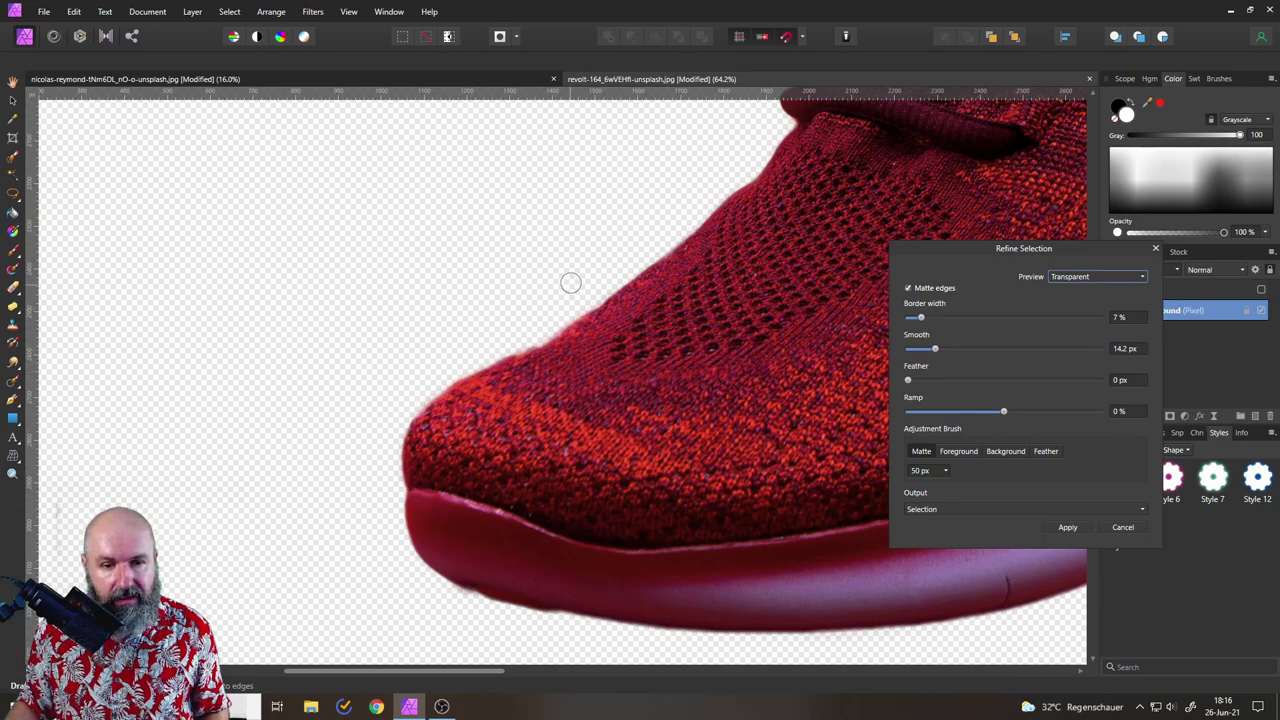
{"action": "left_click", "coordinate": [945, 348]}
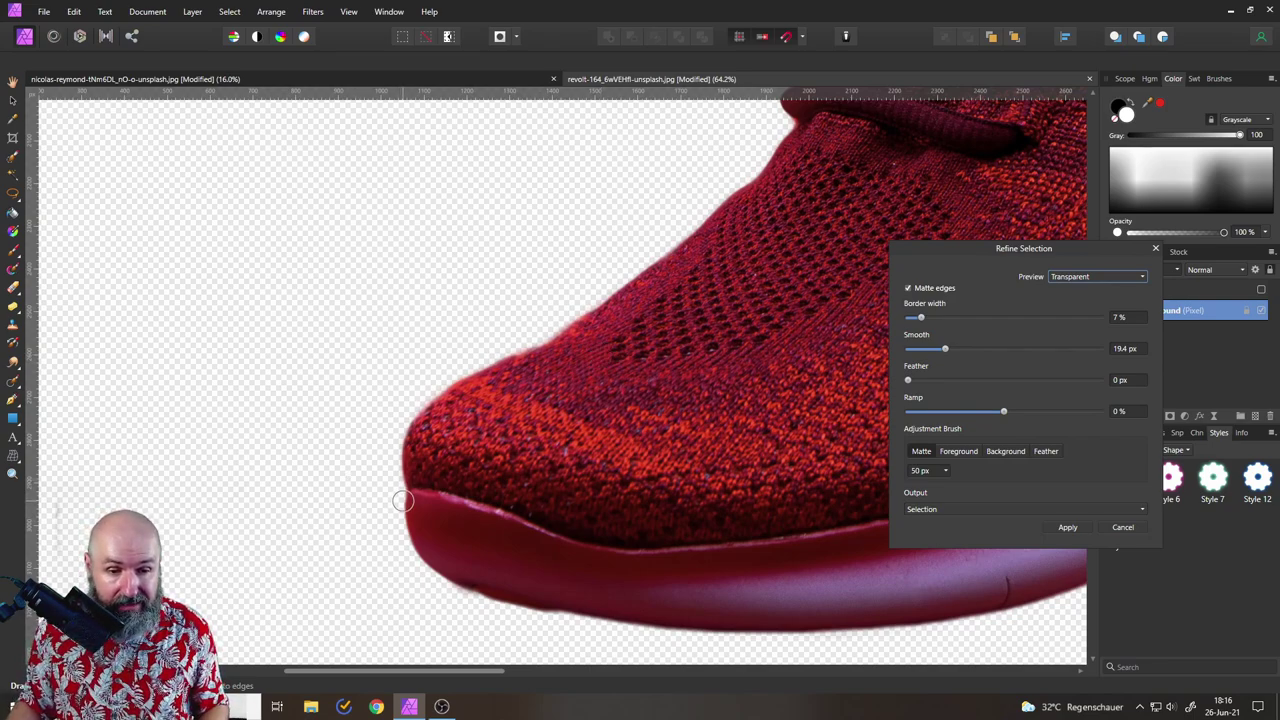
{"action": "scroll", "coordinate": [405, 505], "scroll_direction": "up", "scroll_amount": 3}
{"action": "scroll", "coordinate": [563, 480], "scroll_direction": "up", "scroll_amount": 3}
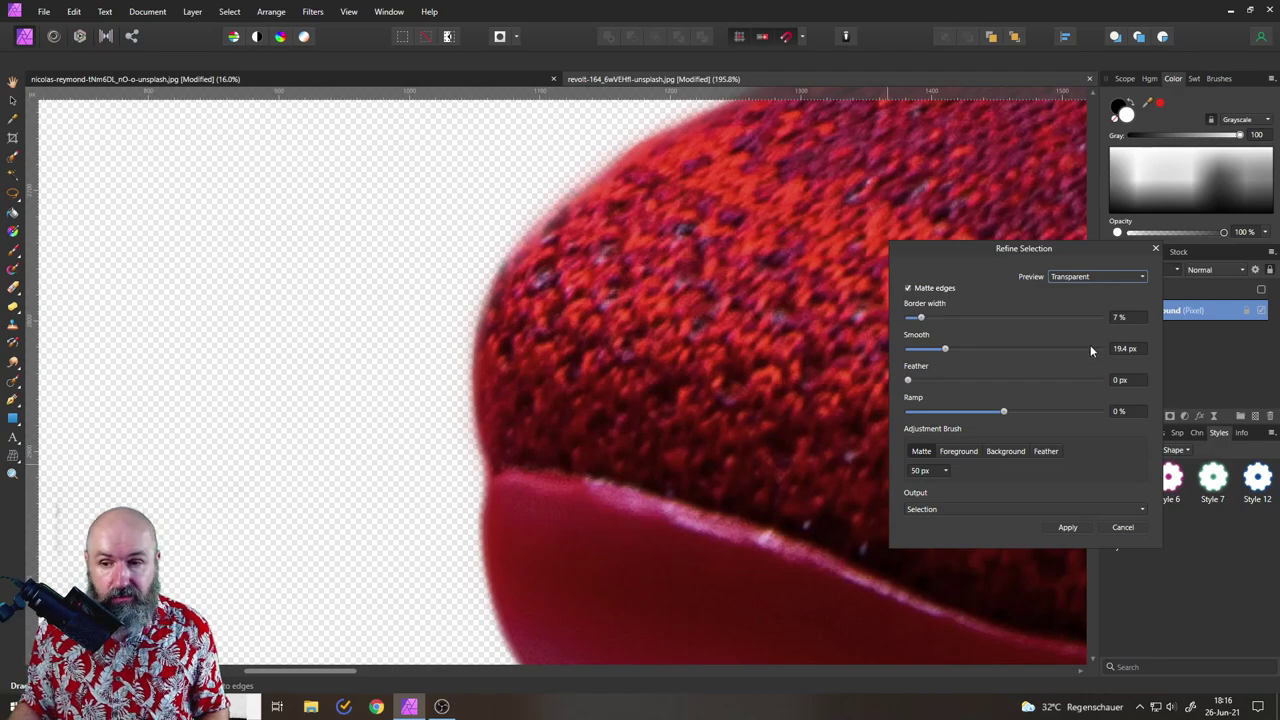
Try 82.3 px and 39.2 px smoothing, settle at 31.3 px, and inspect the sole edge.
{"action": "left_click", "coordinate": [1065, 350]}
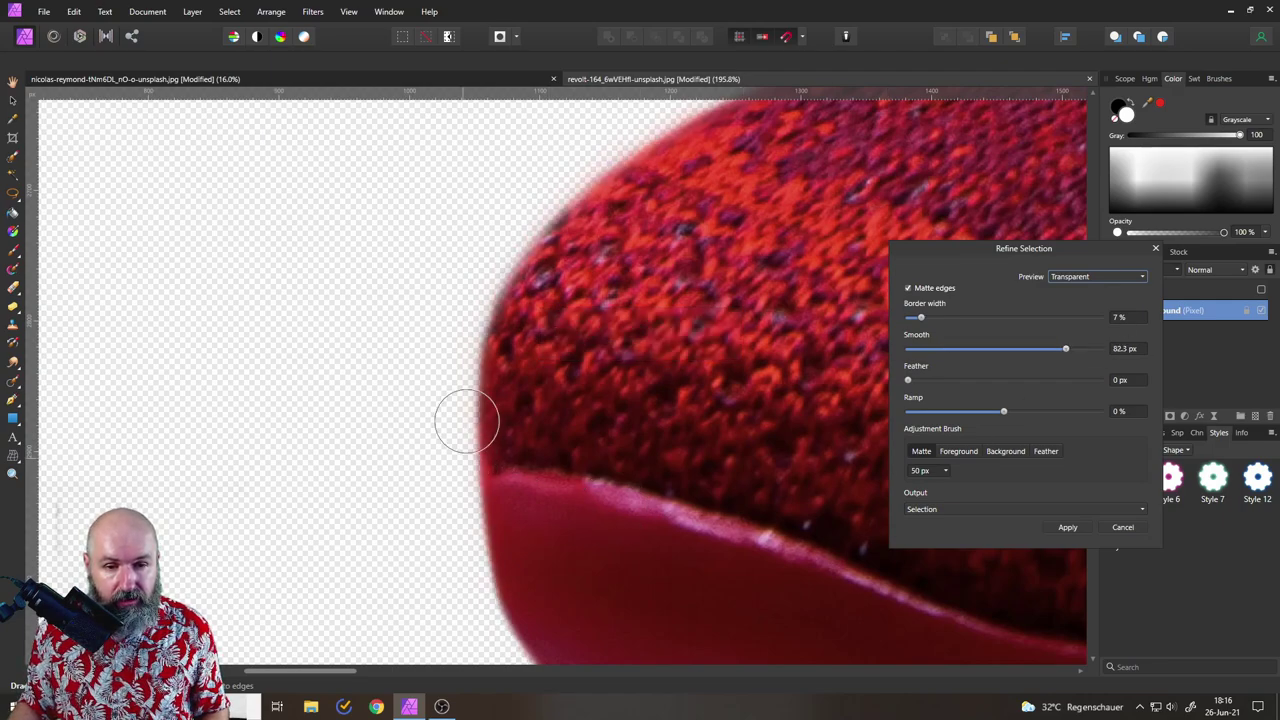
{"action": "scroll", "coordinate": [509, 377], "scroll_direction": "down", "scroll_amount": 6}
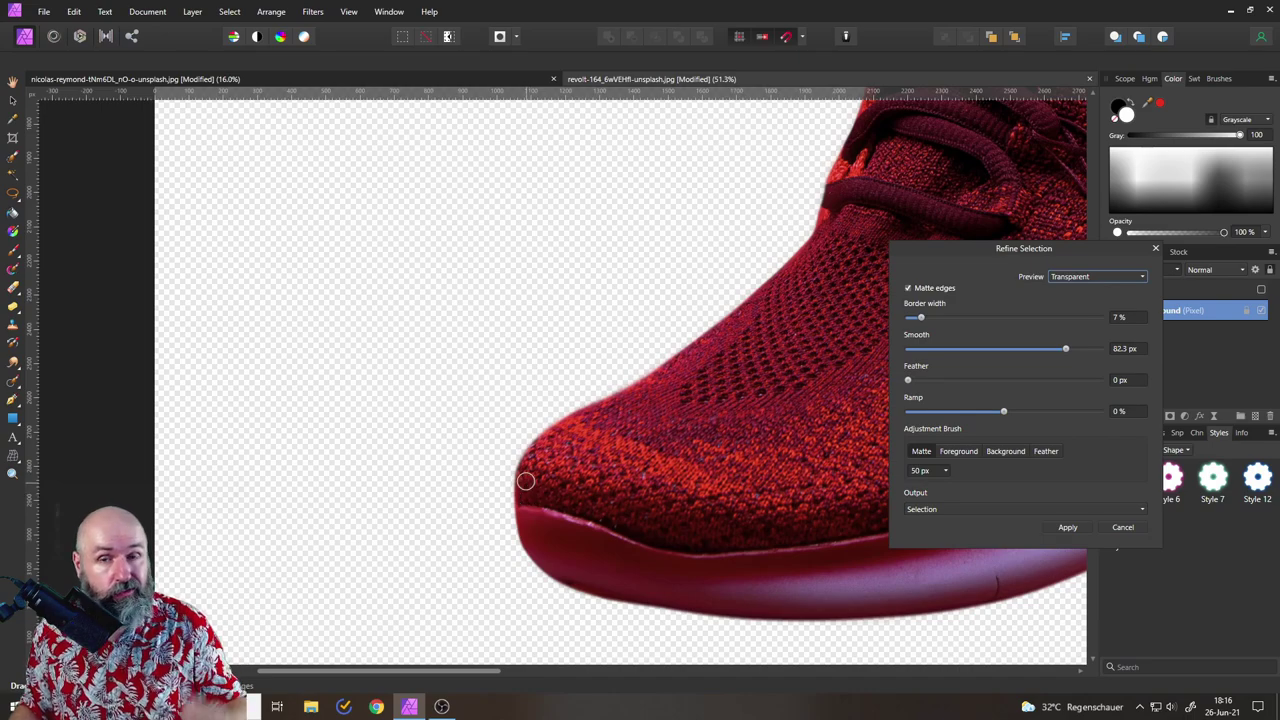
{"action": "scroll", "coordinate": [557, 518], "scroll_direction": "down", "scroll_amount": 6}
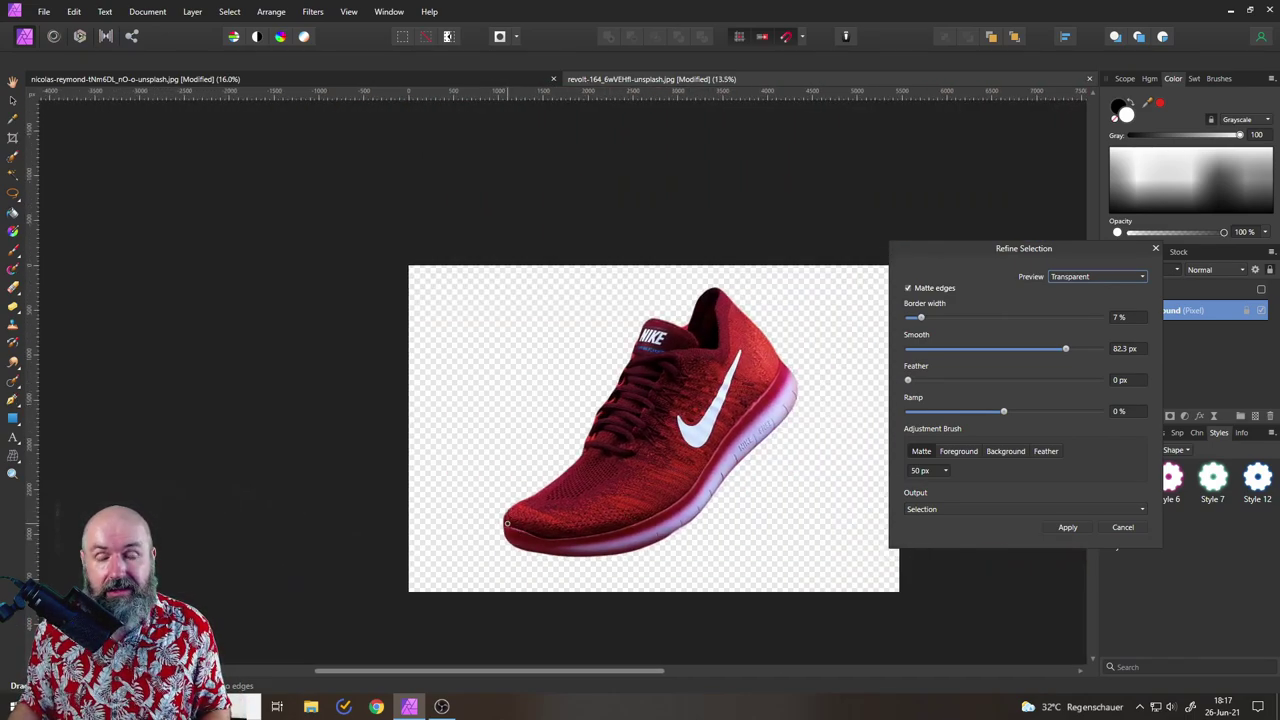
{"action": "left_click", "coordinate": [990, 349]}
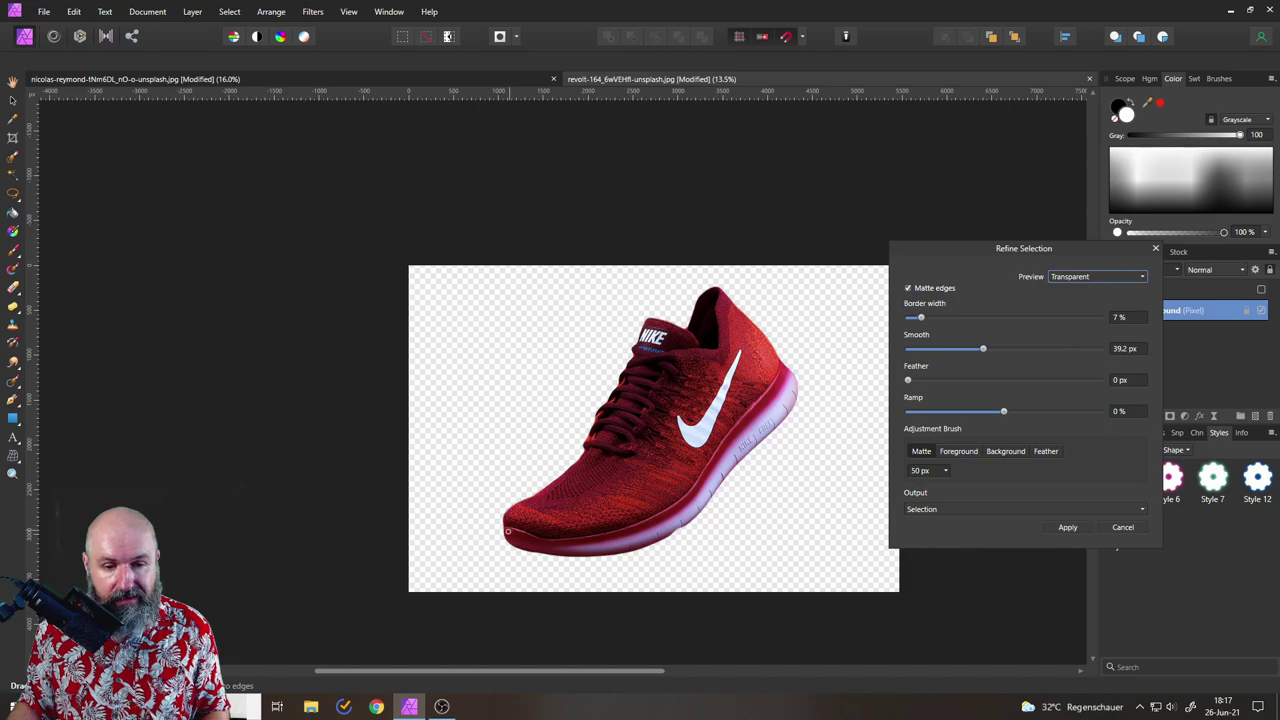
{"action": "scroll", "coordinate": [504, 509], "scroll_direction": "up", "scroll_amount": 10}
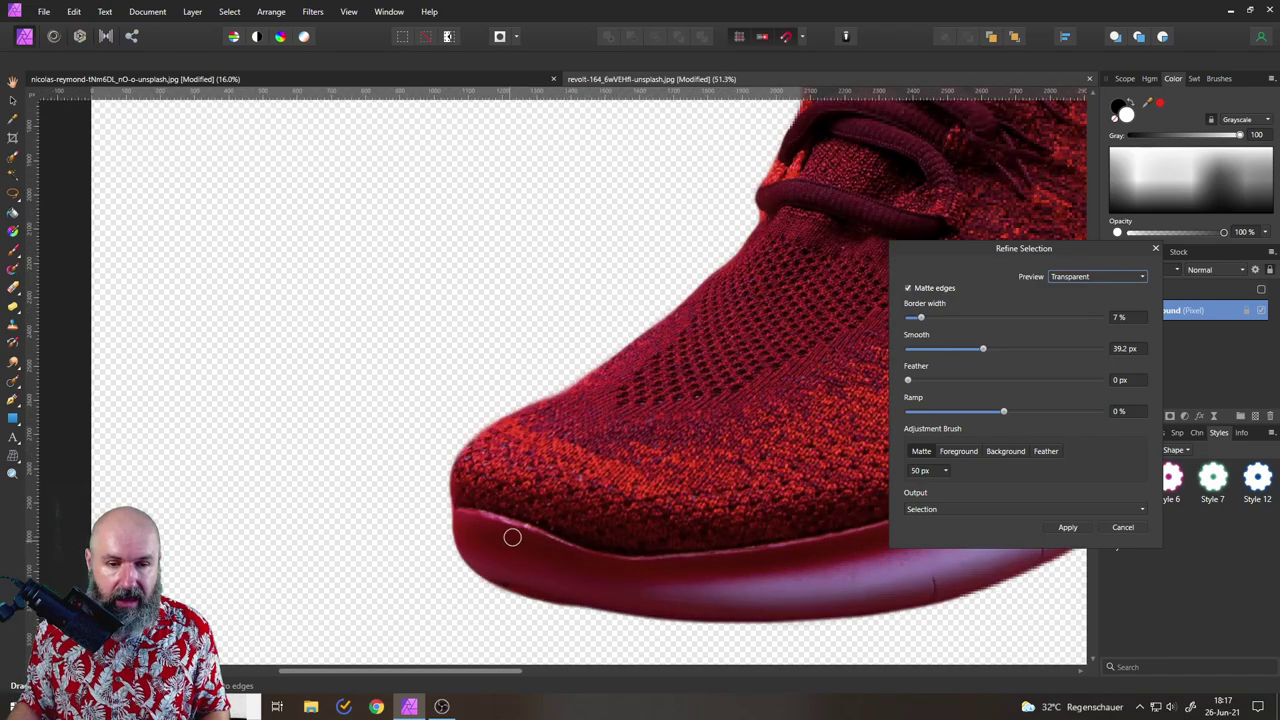
{"action": "mouse_move", "coordinate": [956, 348]}
{"action": "left_mouse_down"}
{"action": "mouse_move", "coordinate": [941, 349]}
{"action": "mouse_move", "coordinate": [968, 350]}
{"action": "left_mouse_up"}
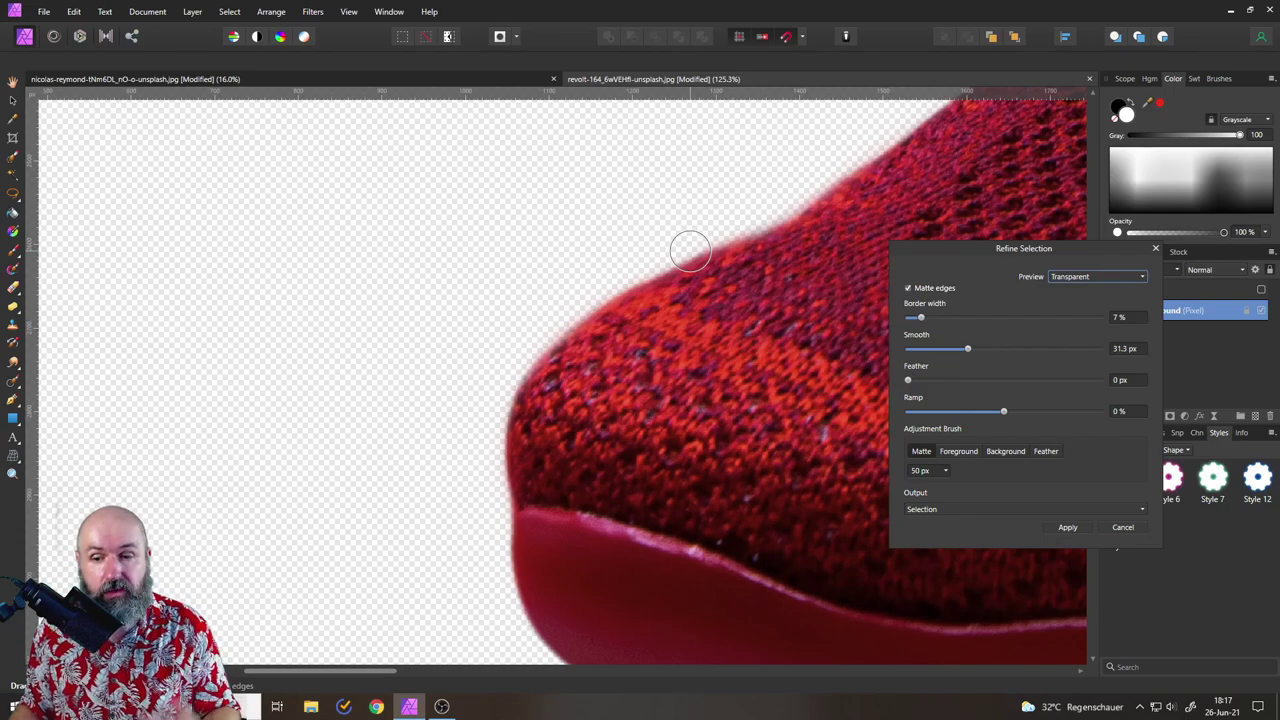
{"action": "left_click_drag", "start_coordinate": [694, 414], "coordinate": [529, 223]}
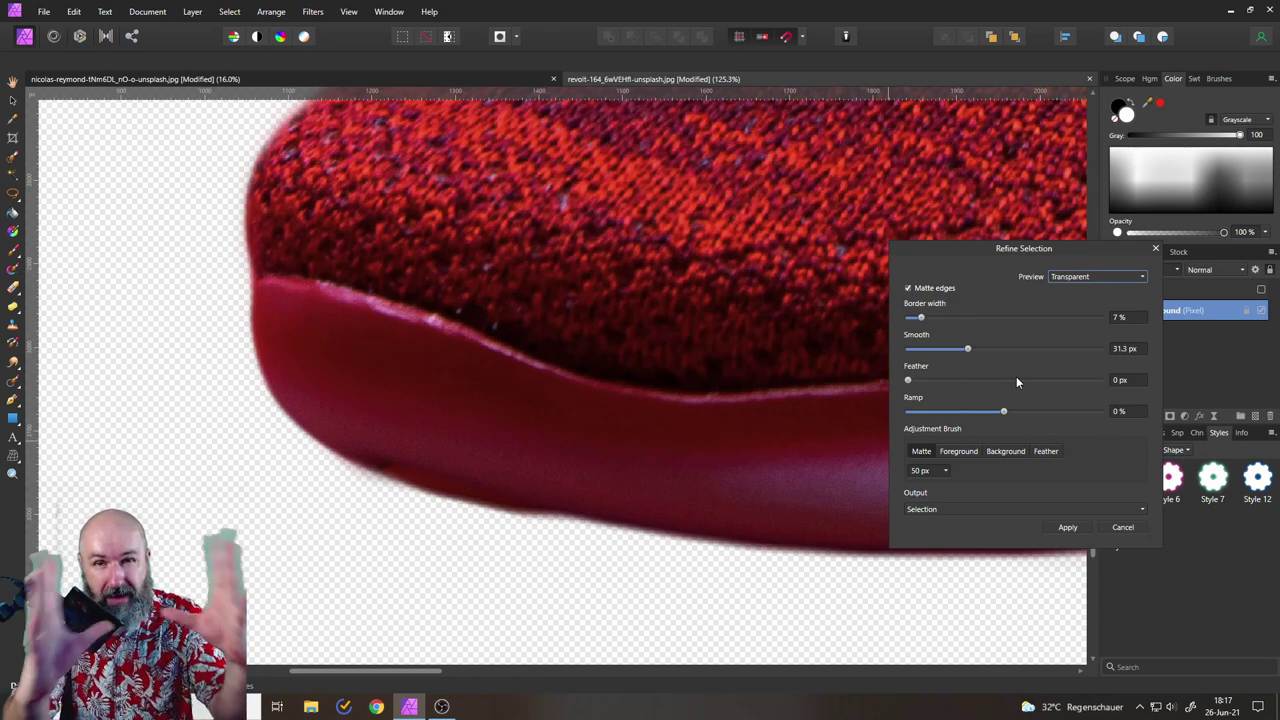
Test 90.3 px feathering, then reduce Feather through 4.5 px down to 0 px.
{"action": "left_click", "coordinate": [1081, 380]}
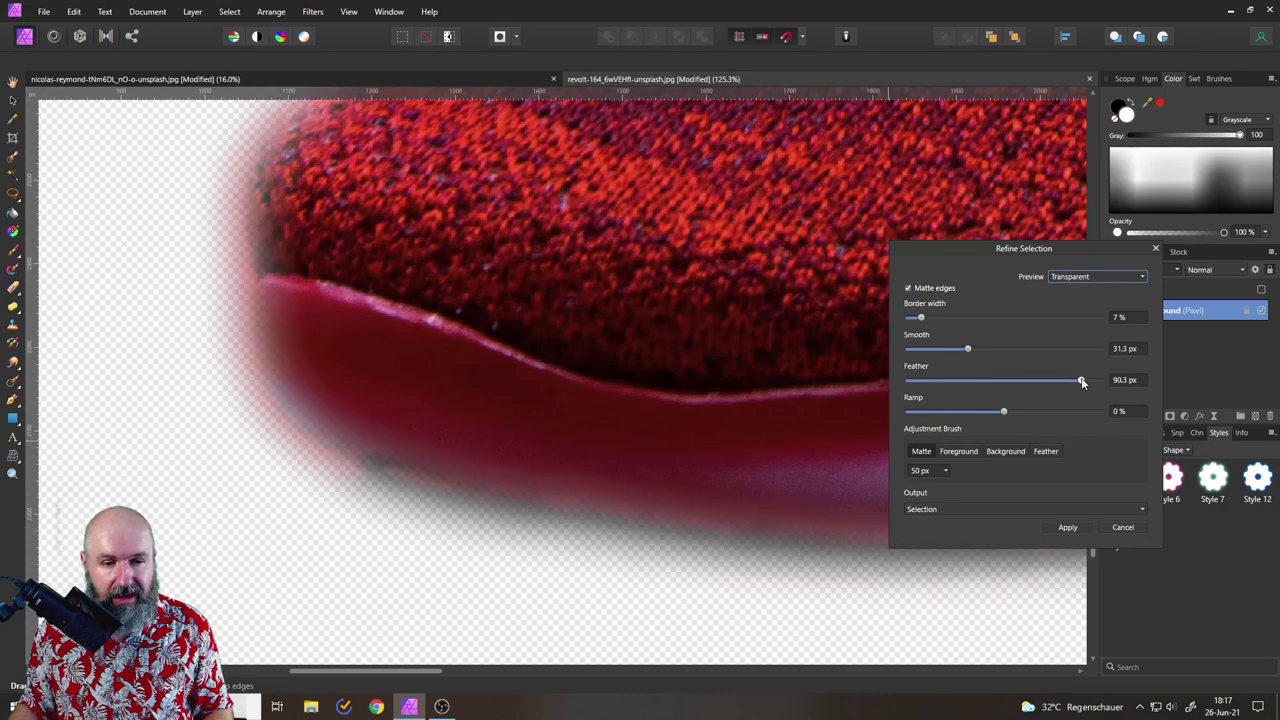
{"action": "scroll", "coordinate": [335, 465], "scroll_direction": "down", "scroll_amount": 3}
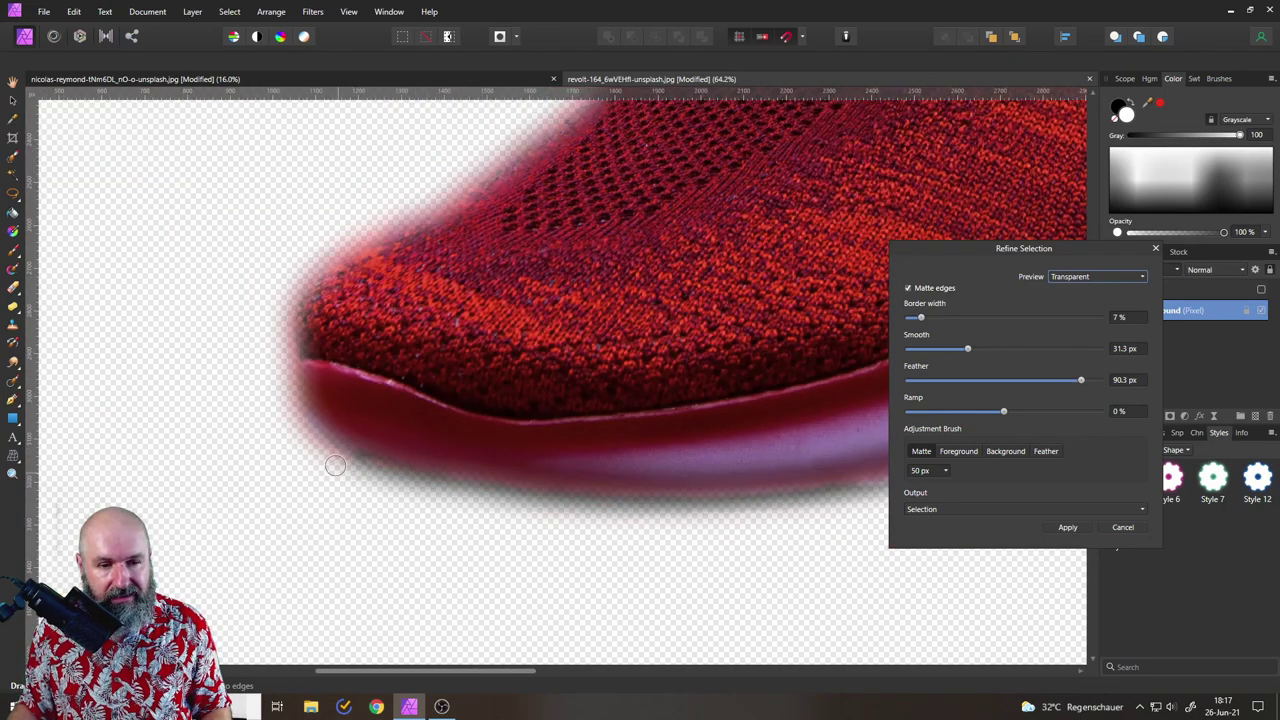
{"action": "scroll", "coordinate": [390, 440], "scroll_direction": "up", "scroll_amount": 5}
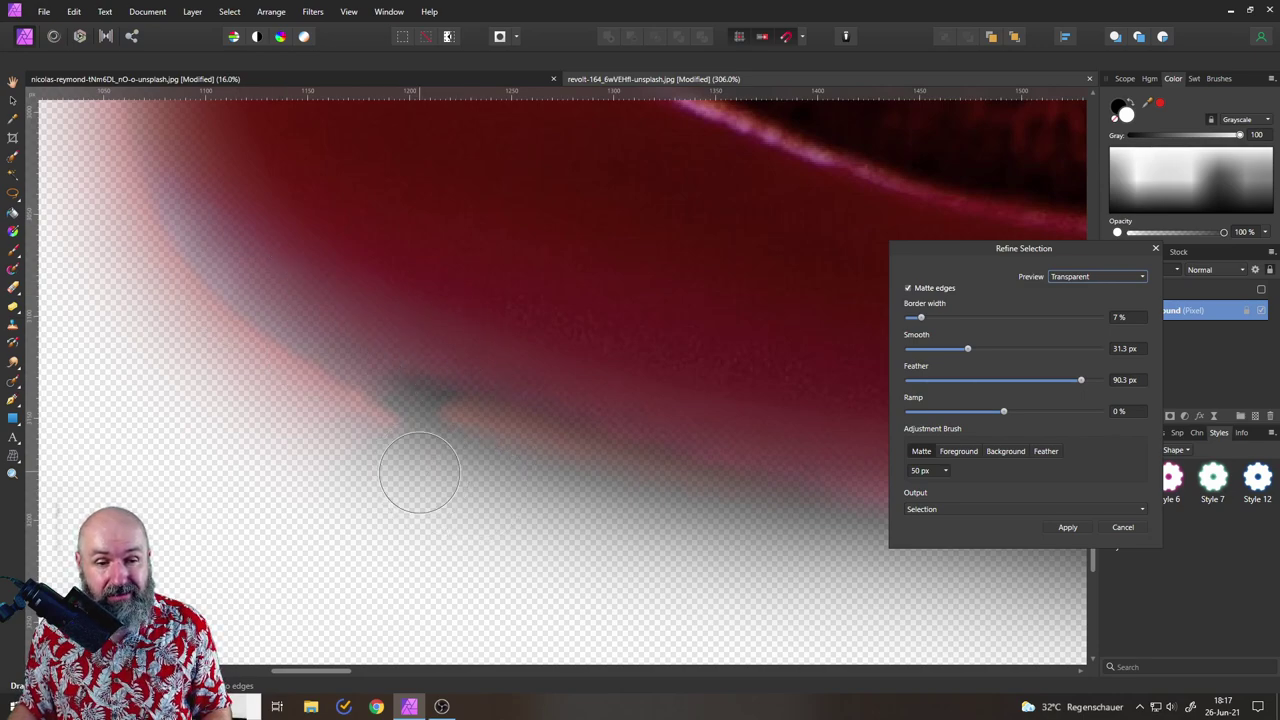
{"action": "scroll", "coordinate": [419, 471], "scroll_direction": "down", "scroll_amount": 4}
{"action": "left_click", "coordinate": [918, 382]}
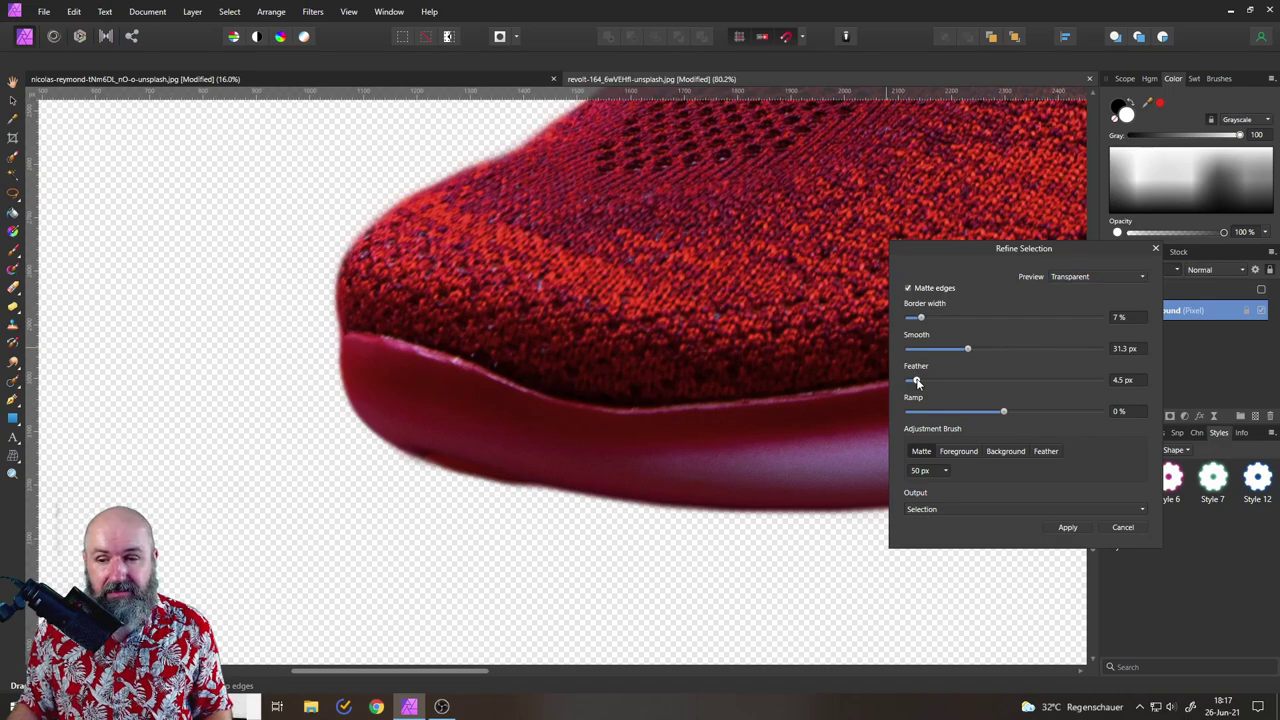
{"action": "left_click_drag", "start_coordinate": [917, 383], "coordinate": [906, 381]}
{"action": "left_click", "coordinate": [1081, 276]}
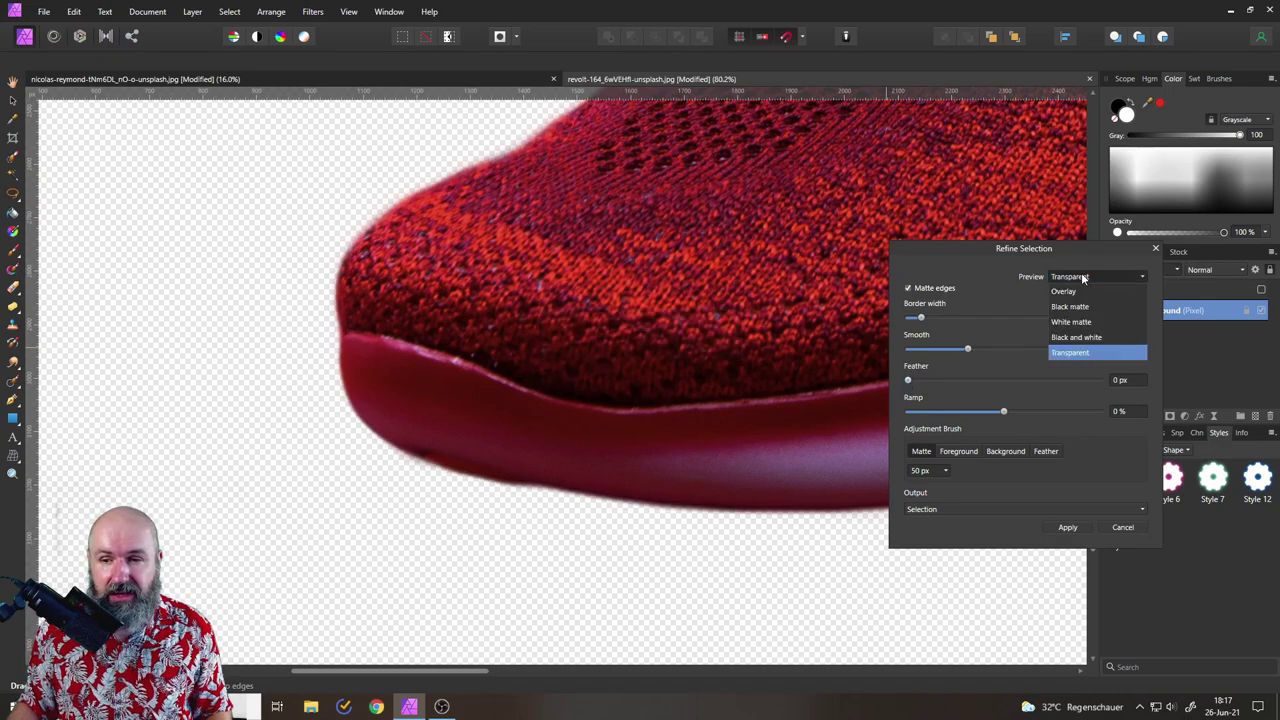
Preview as Black and white, clear smoothing to 0, then raise Smooth to 13.9 px.
{"action": "left_click", "coordinate": [1083, 337]}
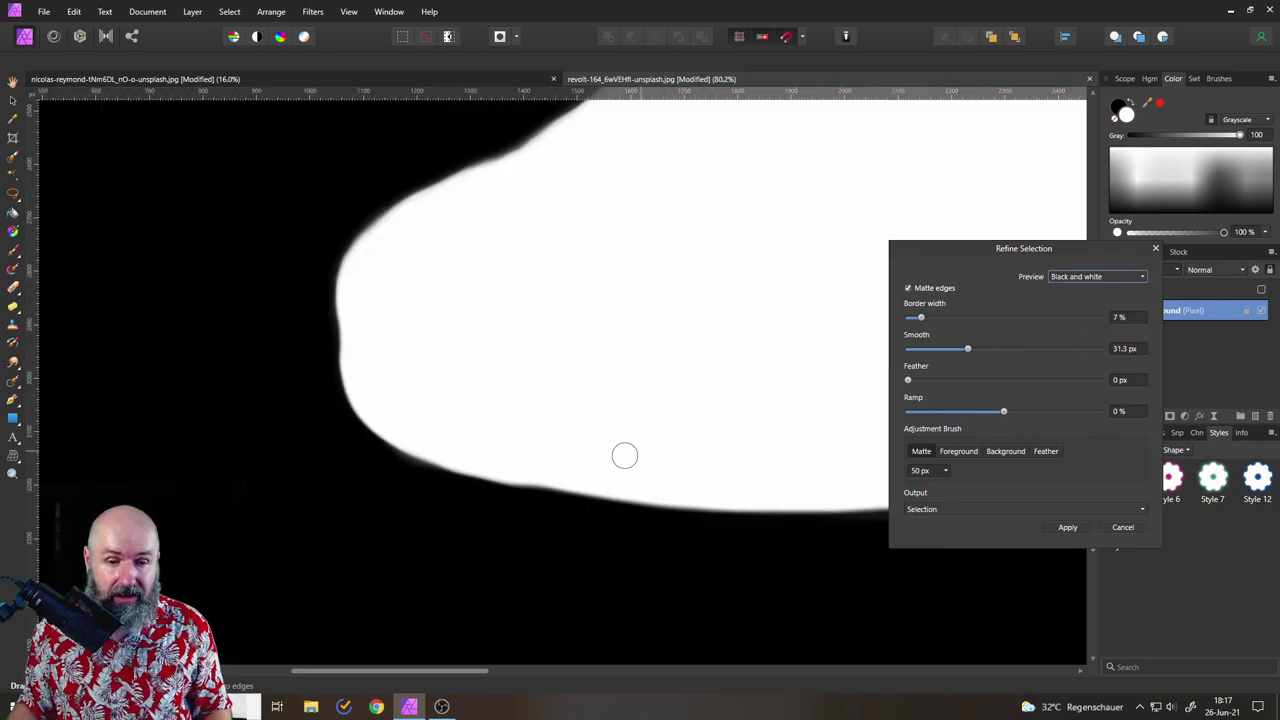
{"action": "left_click_drag", "start_coordinate": [916, 350], "coordinate": [871, 351]}
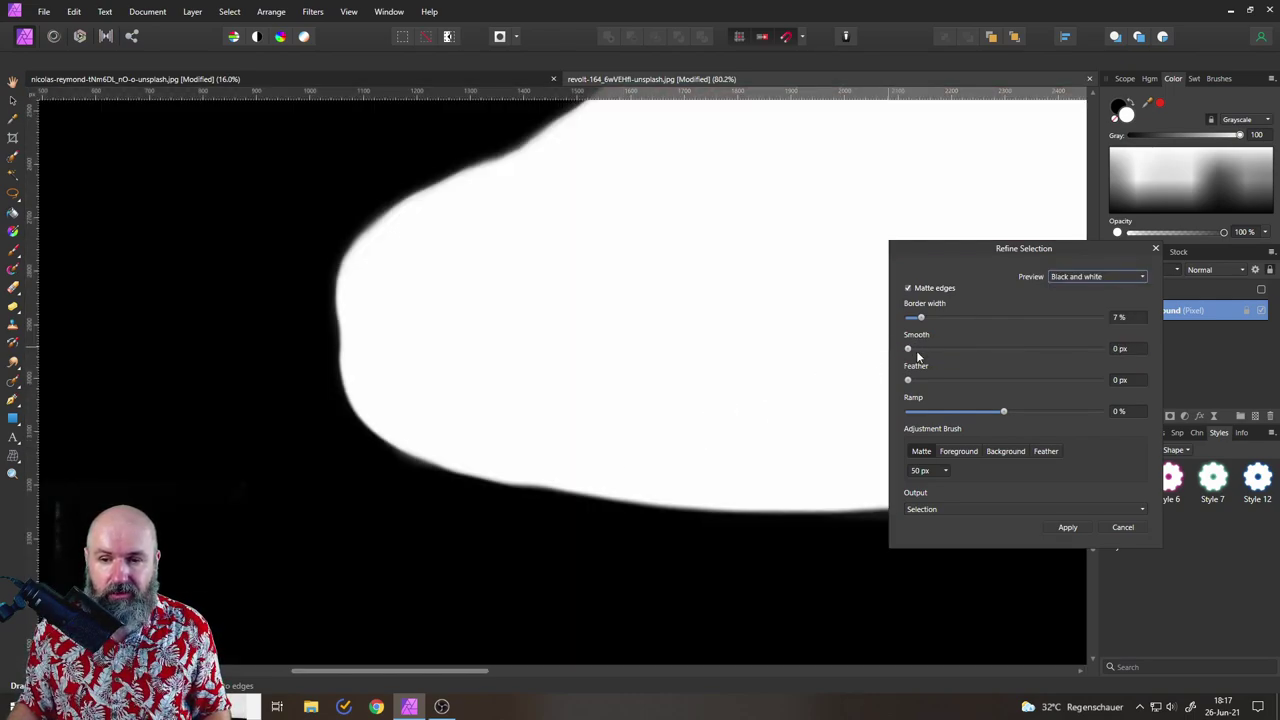
{"action": "scroll", "coordinate": [474, 491], "scroll_direction": "up", "scroll_amount": 5}
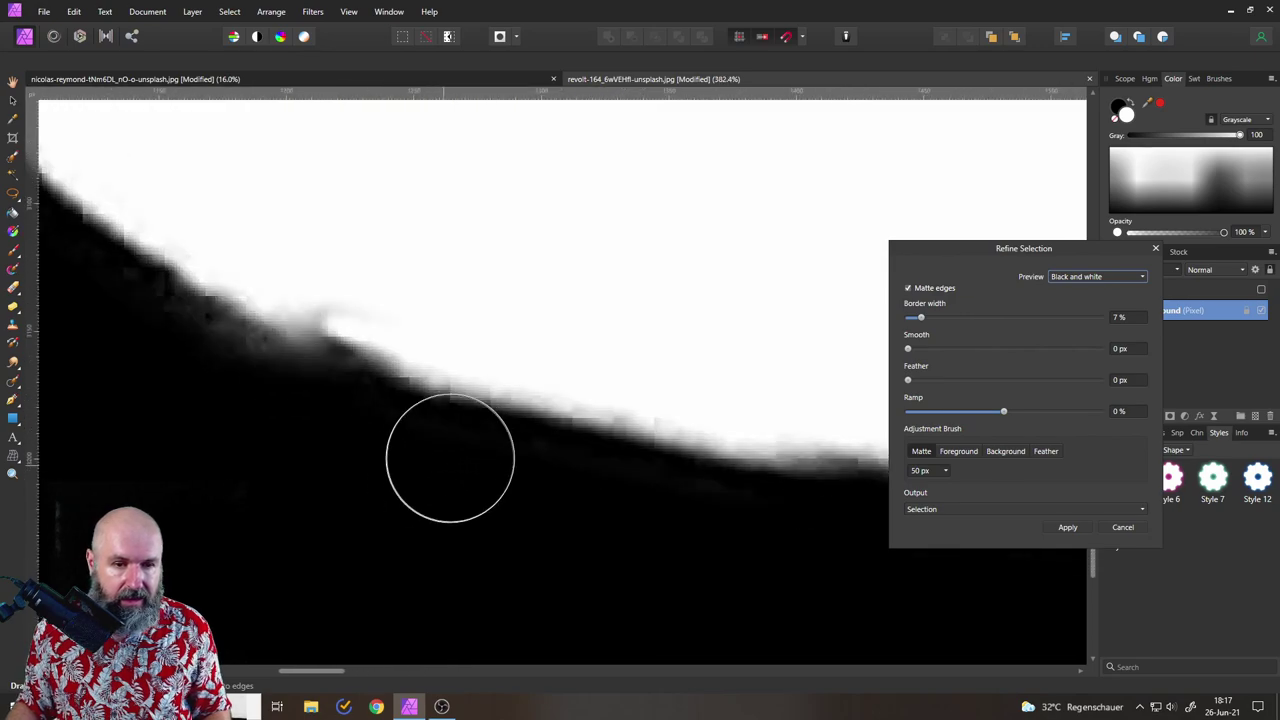
{"action": "scroll", "coordinate": [520, 340], "scroll_direction": "up", "scroll_amount": 3}
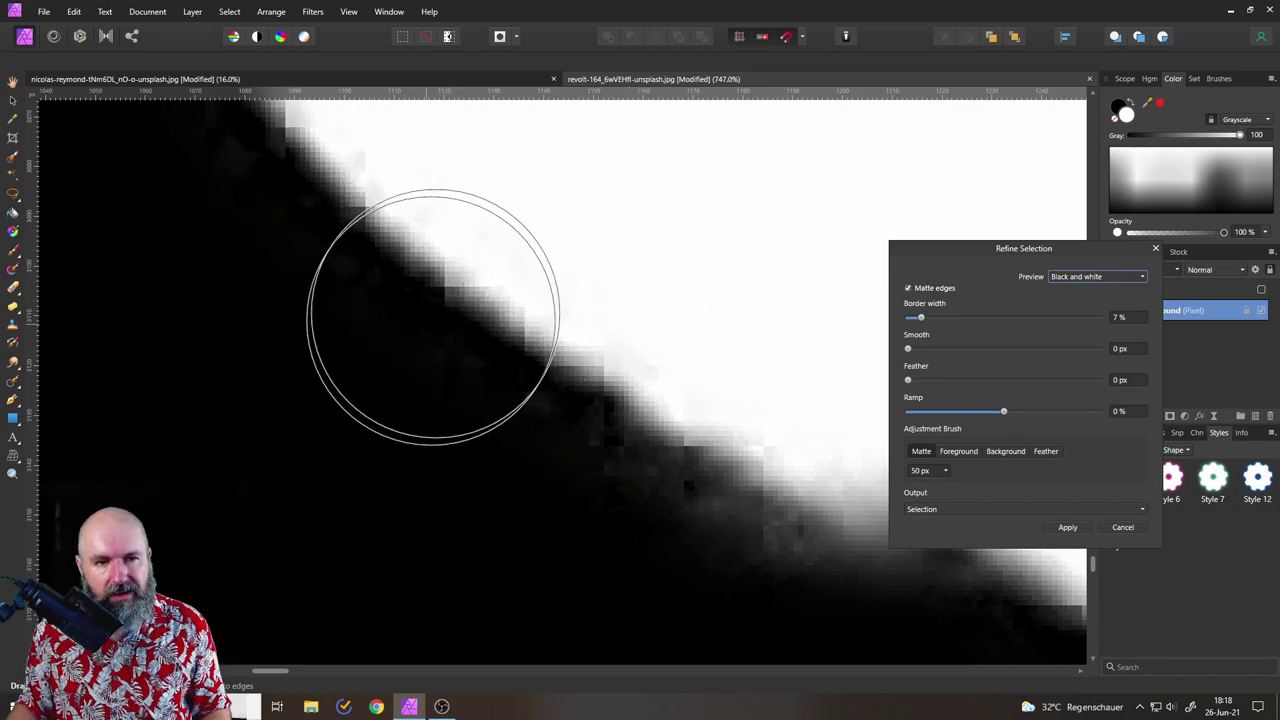
{"action": "scroll", "coordinate": [588, 455], "scroll_direction": "down", "scroll_amount": 3}
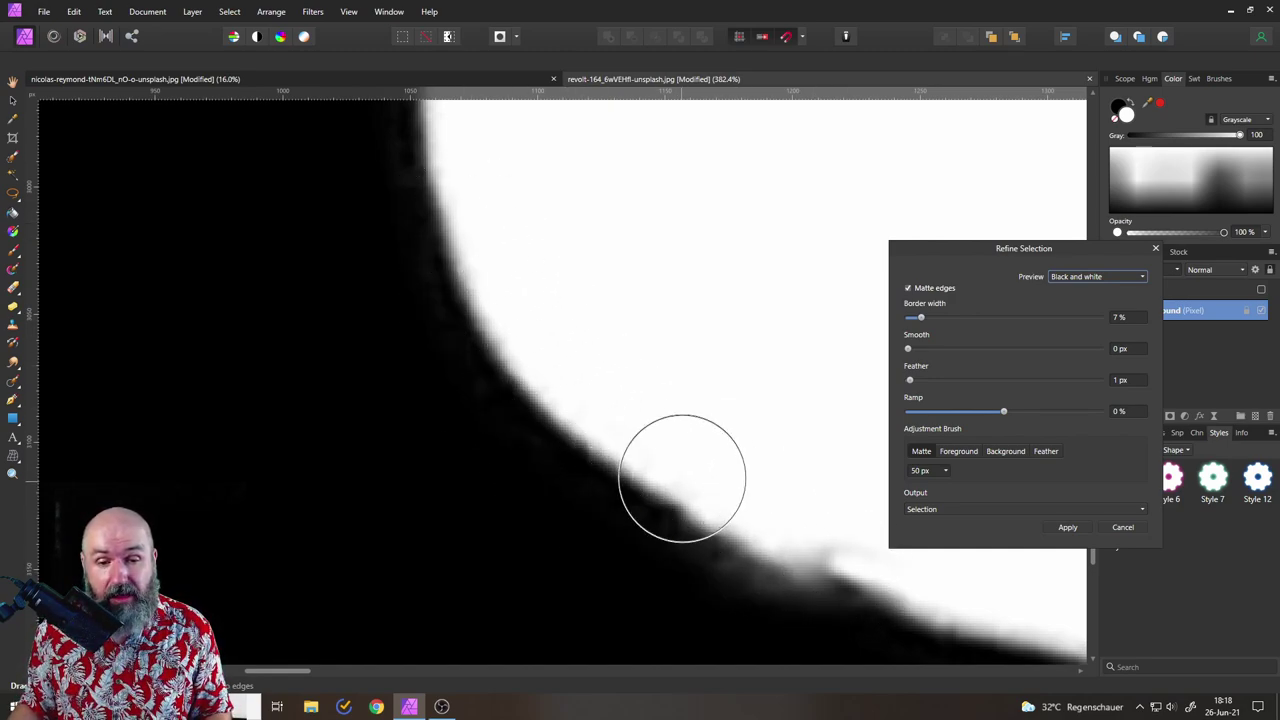
{"action": "scroll", "coordinate": [680, 477], "scroll_direction": "down", "scroll_amount": 2}
{"action": "scroll", "coordinate": [630, 425], "scroll_direction": "right", "scroll_amount": 2}
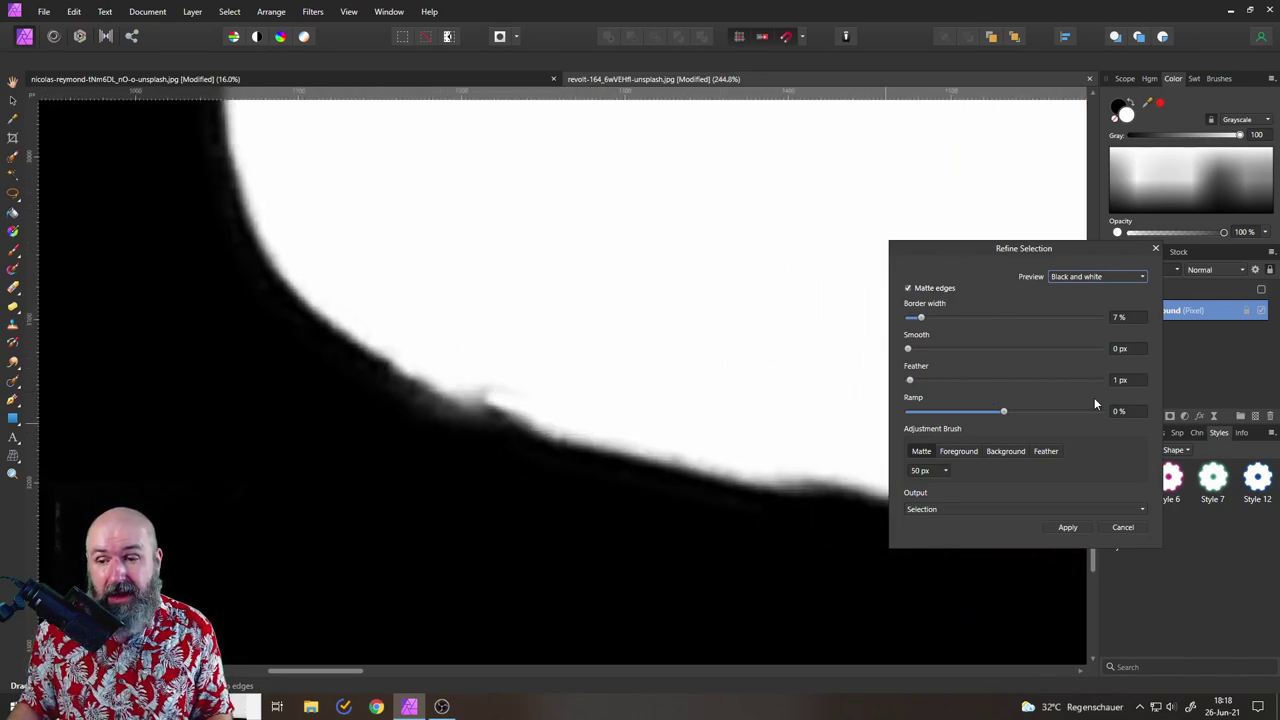
{"action": "scroll", "coordinate": [483, 369], "scroll_direction": "down", "scroll_amount": 3}
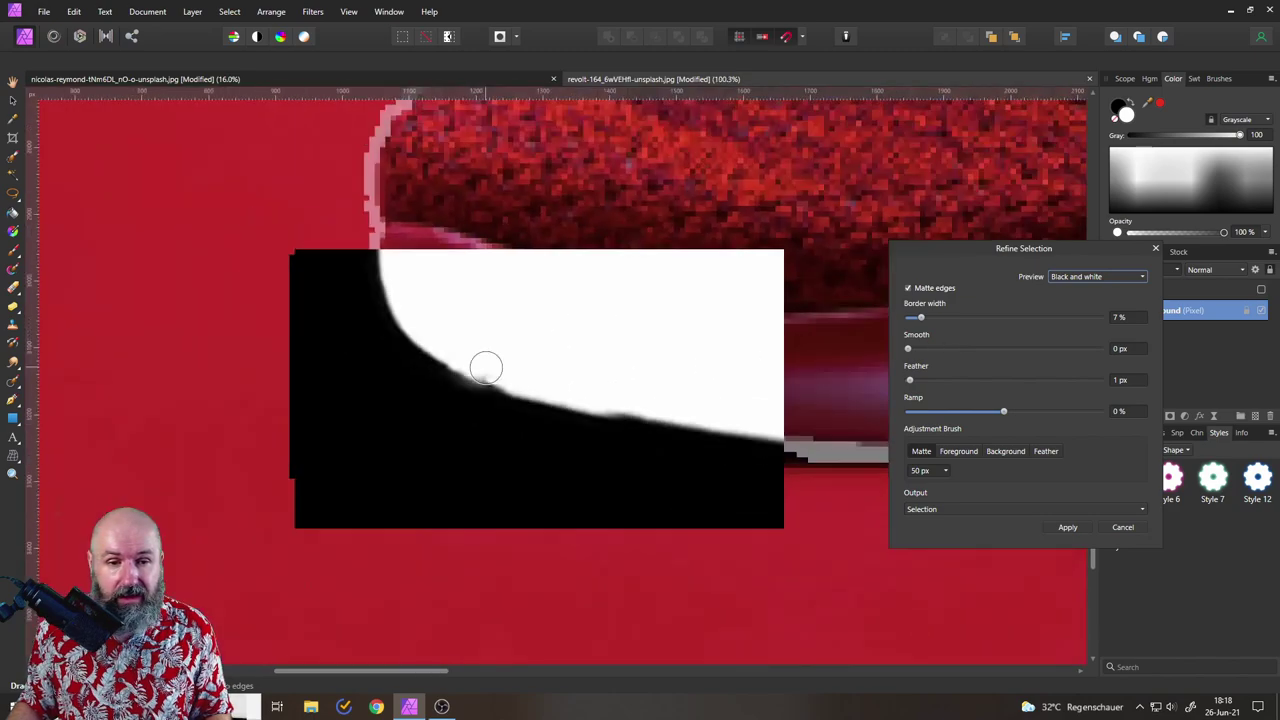
{"action": "scroll", "coordinate": [531, 351], "scroll_direction": "up", "scroll_amount": 2}
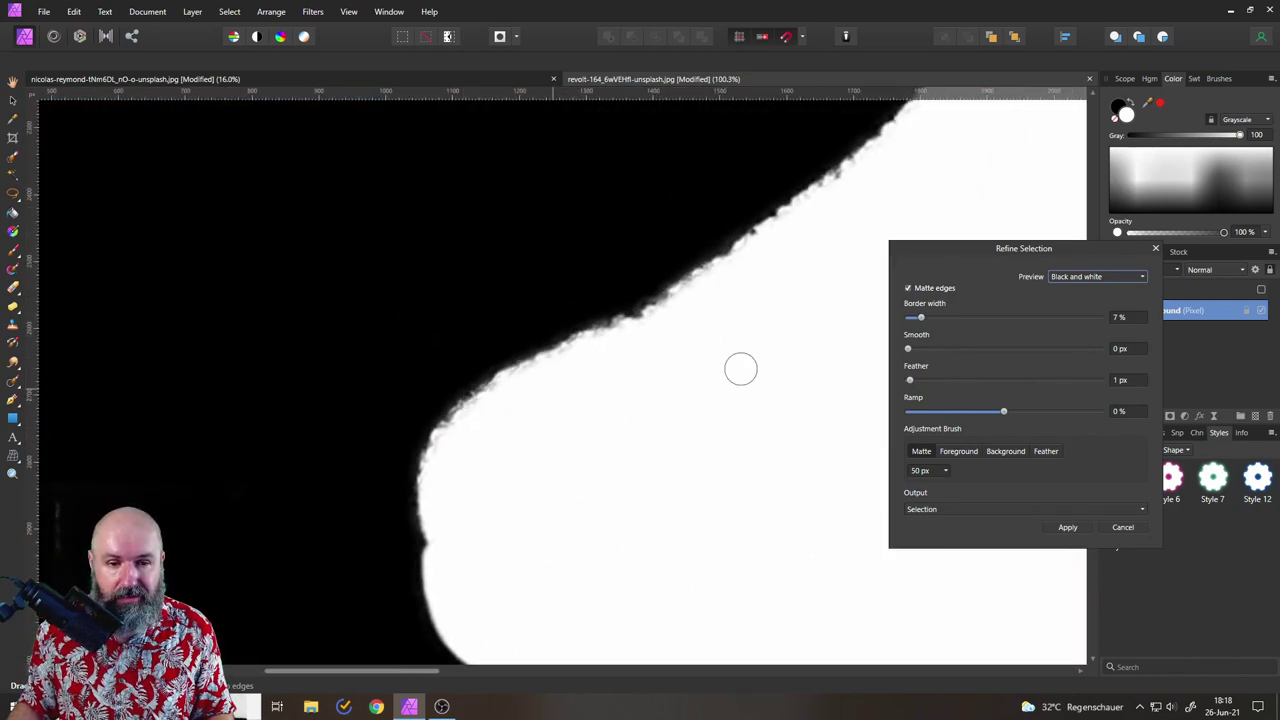
{"action": "scroll", "coordinate": [1124, 348], "scroll_direction": "up", "scroll_amount": 1}
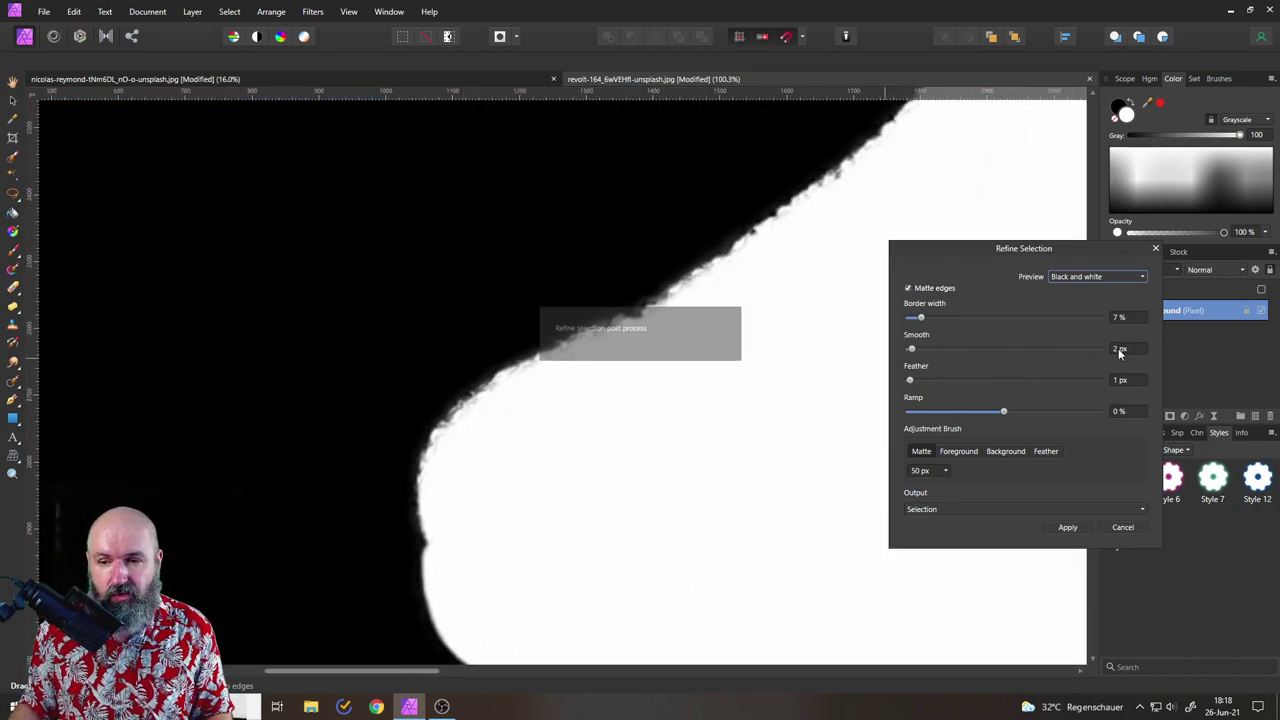
{"action": "left_click_drag", "start_coordinate": [931, 349], "coordinate": [935, 349]}
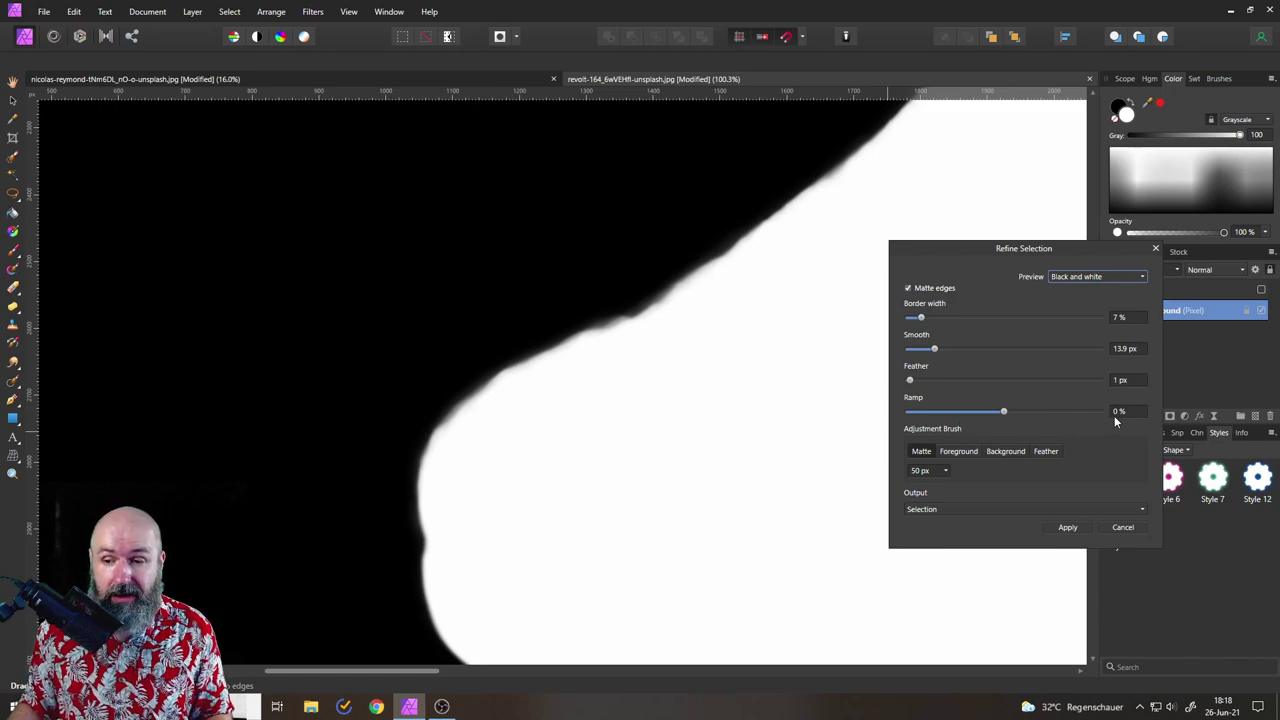
Preview on Transparent, sweep Ramp from -100% to 100%, and settle it at -9%.
{"action": "left_click", "coordinate": [1078, 276]}
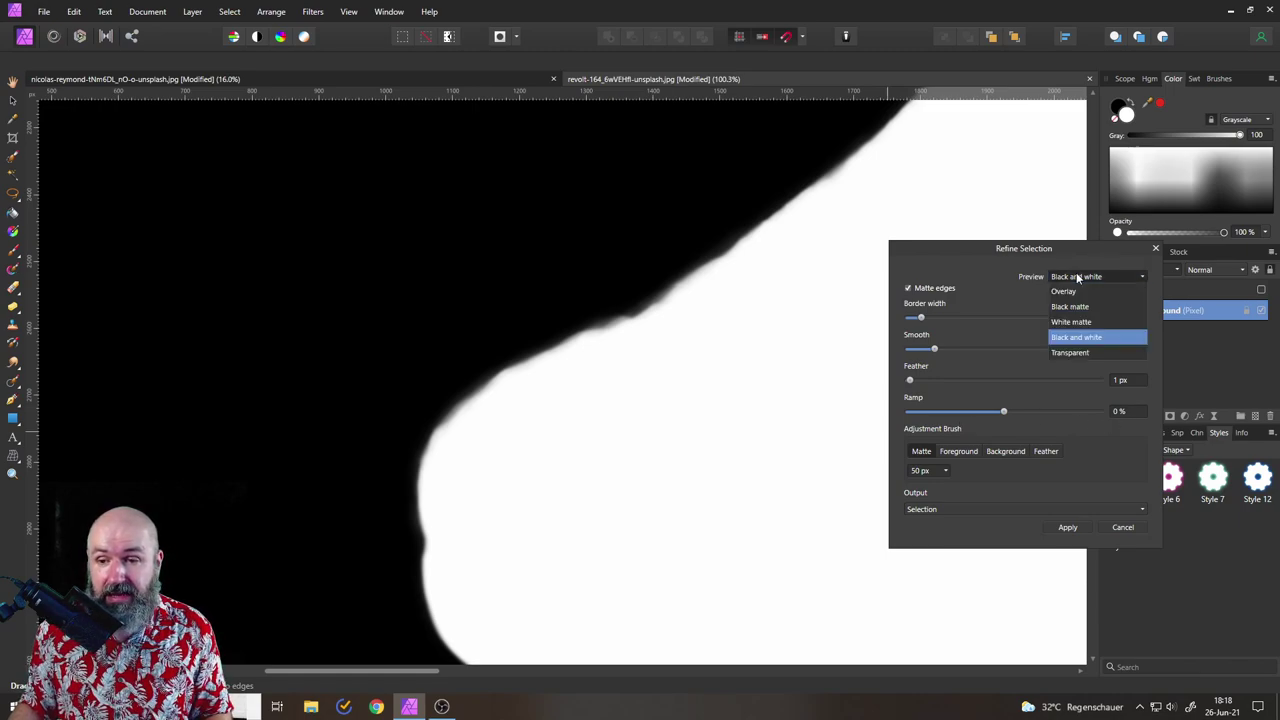
{"action": "left_click", "coordinate": [1075, 354]}
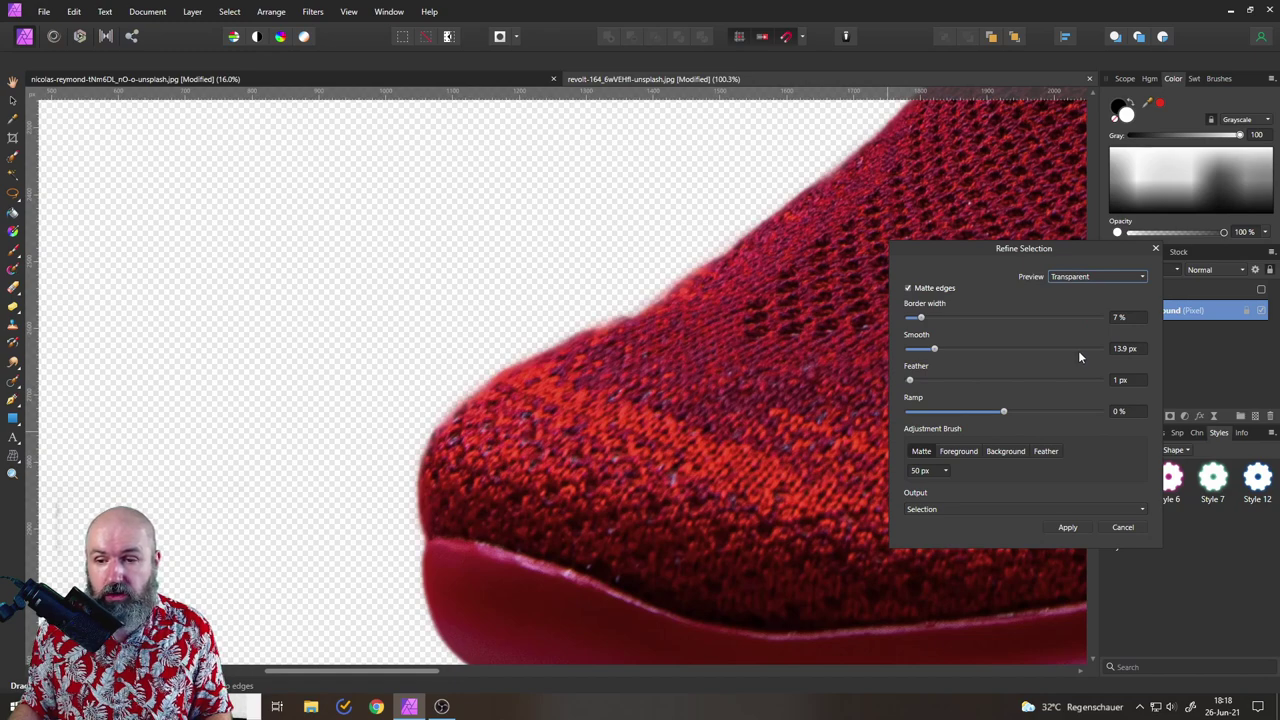
{"action": "left_click_drag", "start_coordinate": [1005, 414], "coordinate": [840, 414]}
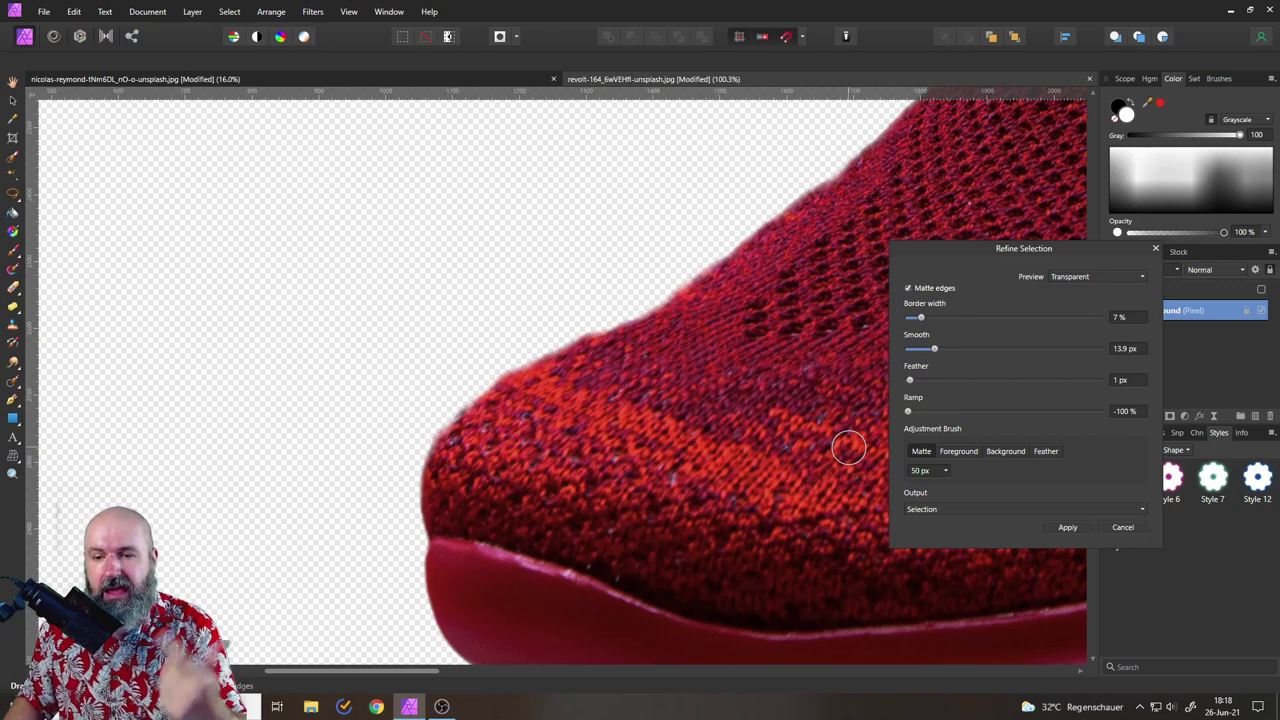
{"action": "left_click_drag", "start_coordinate": [908, 412], "coordinate": [1137, 427]}
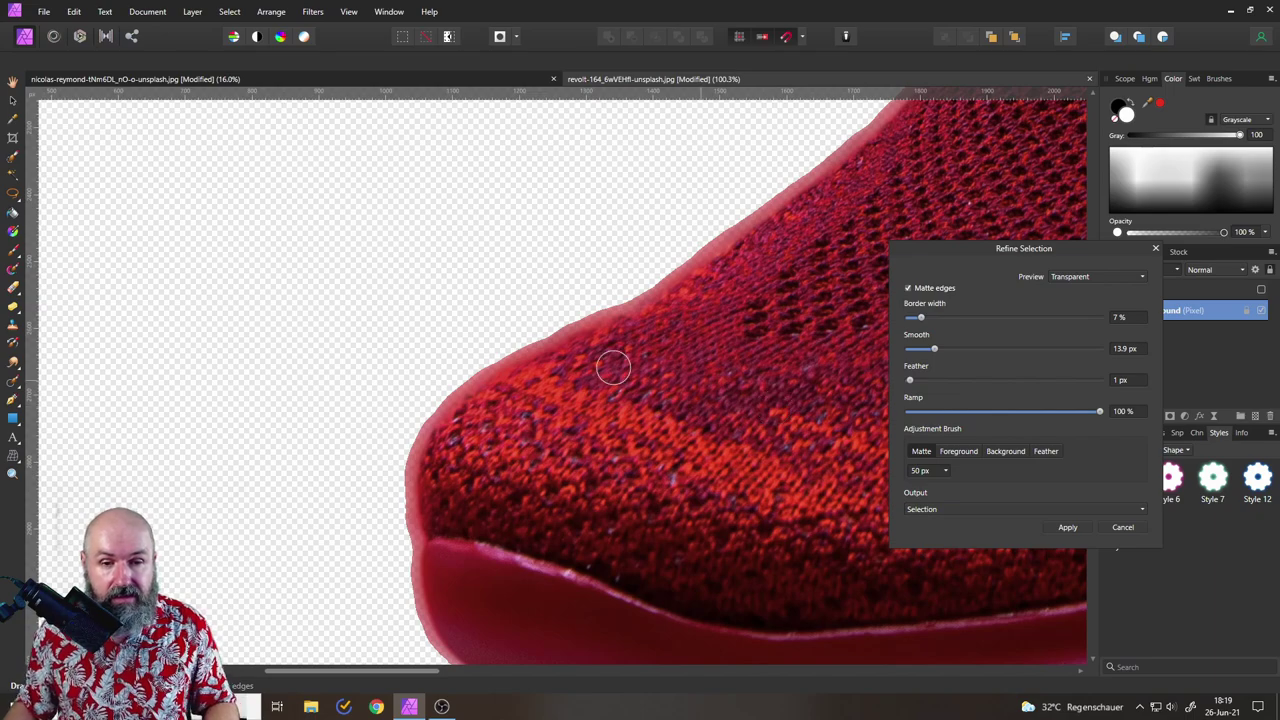
{"action": "scroll", "coordinate": [480, 368], "scroll_direction": "up", "scroll_amount": 5}
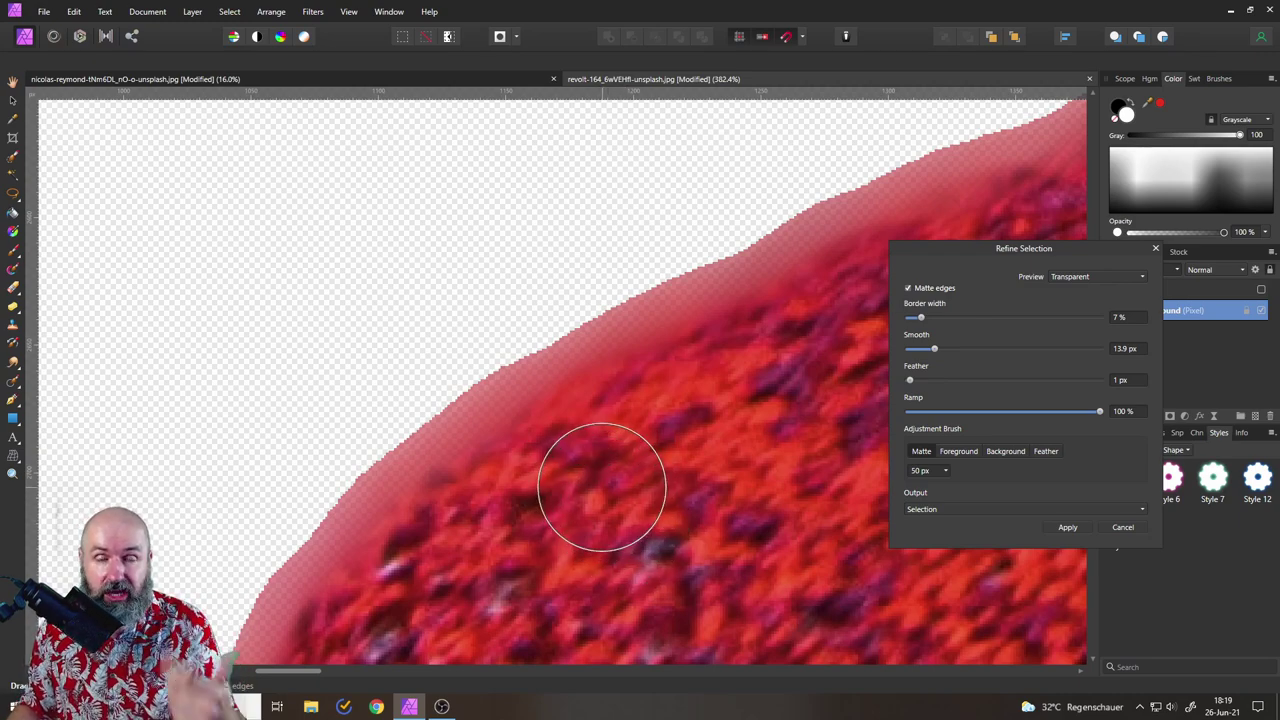
{"action": "scroll", "coordinate": [592, 421], "scroll_direction": "down", "scroll_amount": 5}
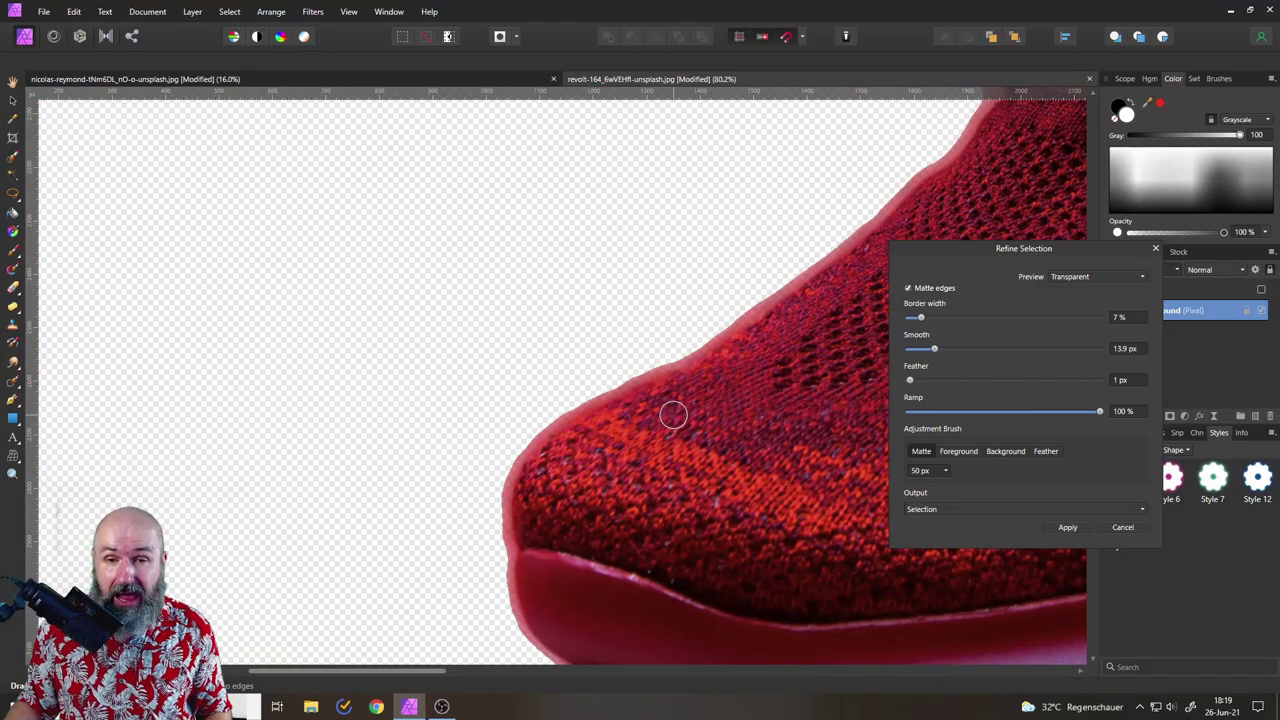
{"action": "left_click", "coordinate": [1007, 411]}
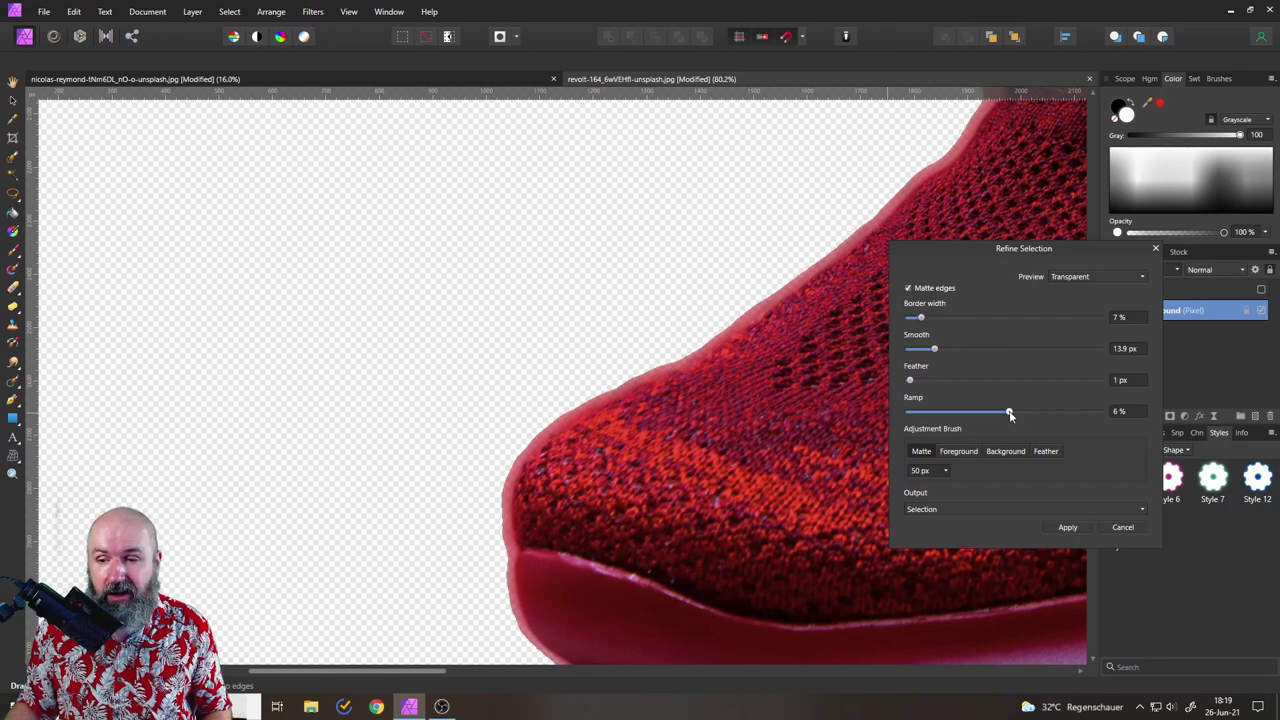
{"action": "left_click_drag", "start_coordinate": [1009, 412], "coordinate": [1004, 413]}
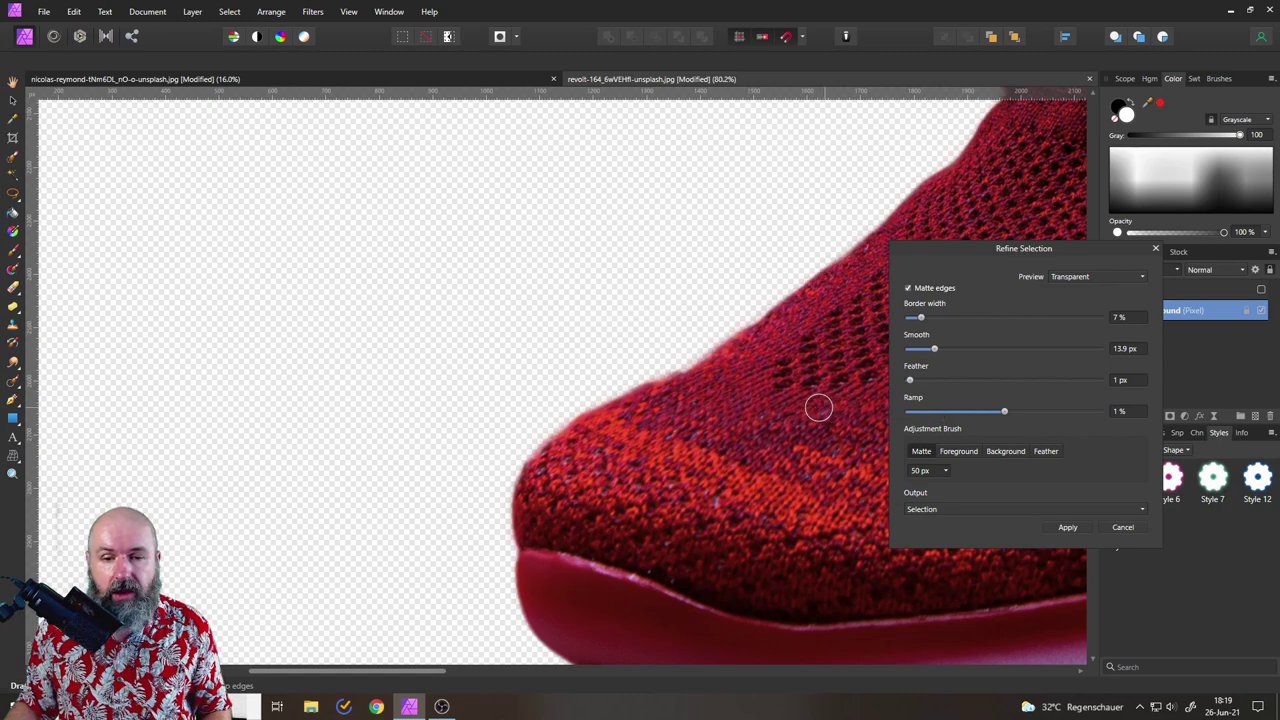
{"action": "left_click", "coordinate": [986, 411]}
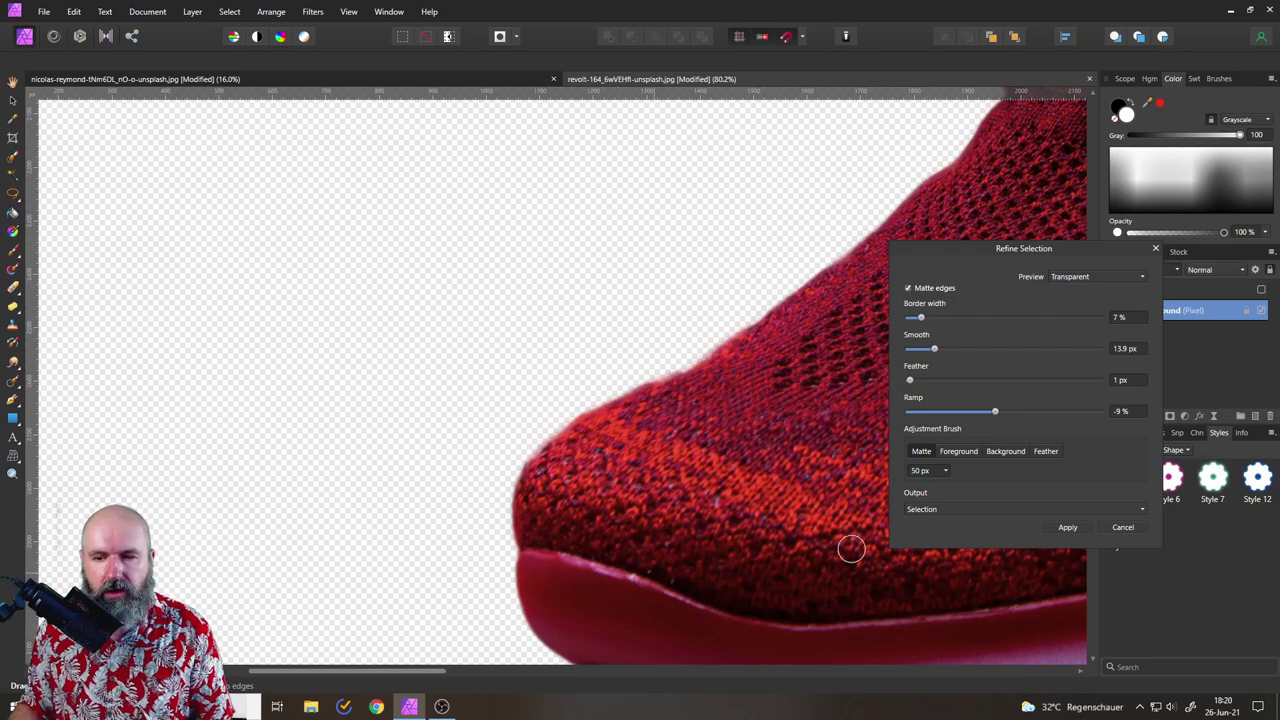
{"action": "left_click", "coordinate": [958, 451]}
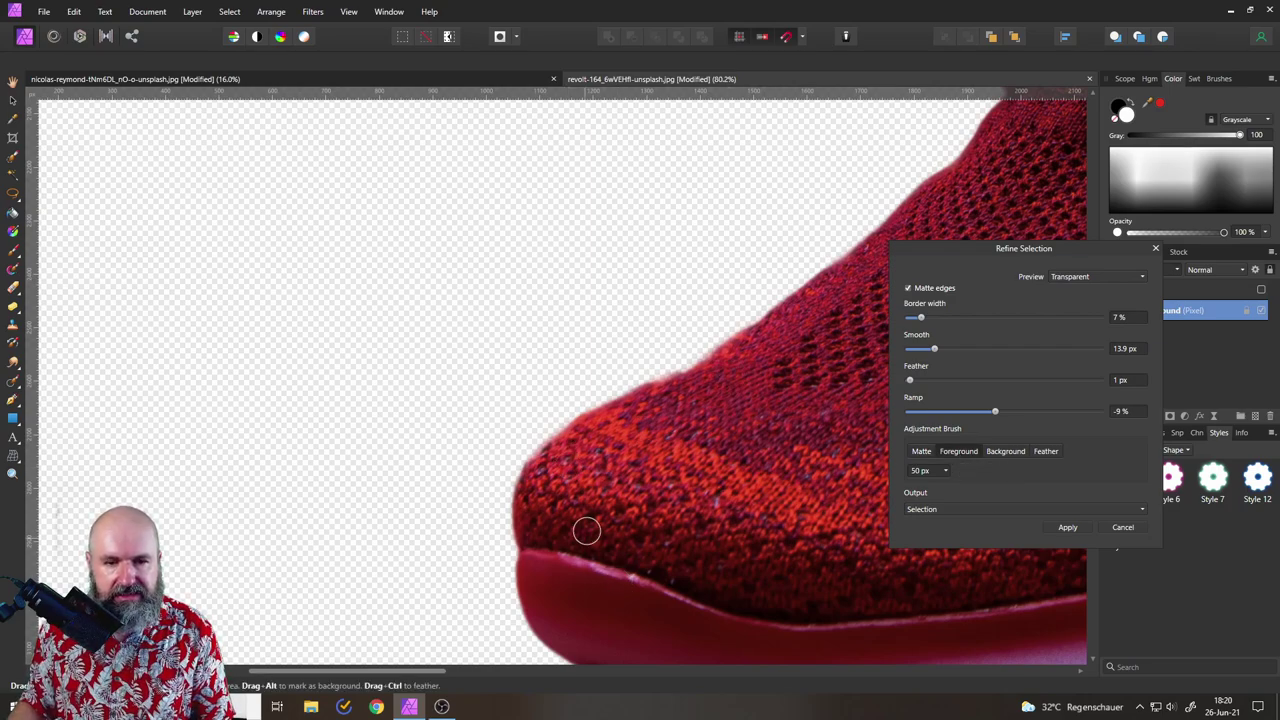
Bring the shoe's toe and sole into view and switch the refinement brush to Feather.
{"action": "mouse_move", "coordinate": [759, 493]}
{"action": "left_mouse_down"}
{"action": "mouse_move", "coordinate": [651, 457]}
{"action": "mouse_move", "coordinate": [263, 257]}
{"action": "mouse_move", "coordinate": [574, 363]}
{"action": "left_mouse_up"}
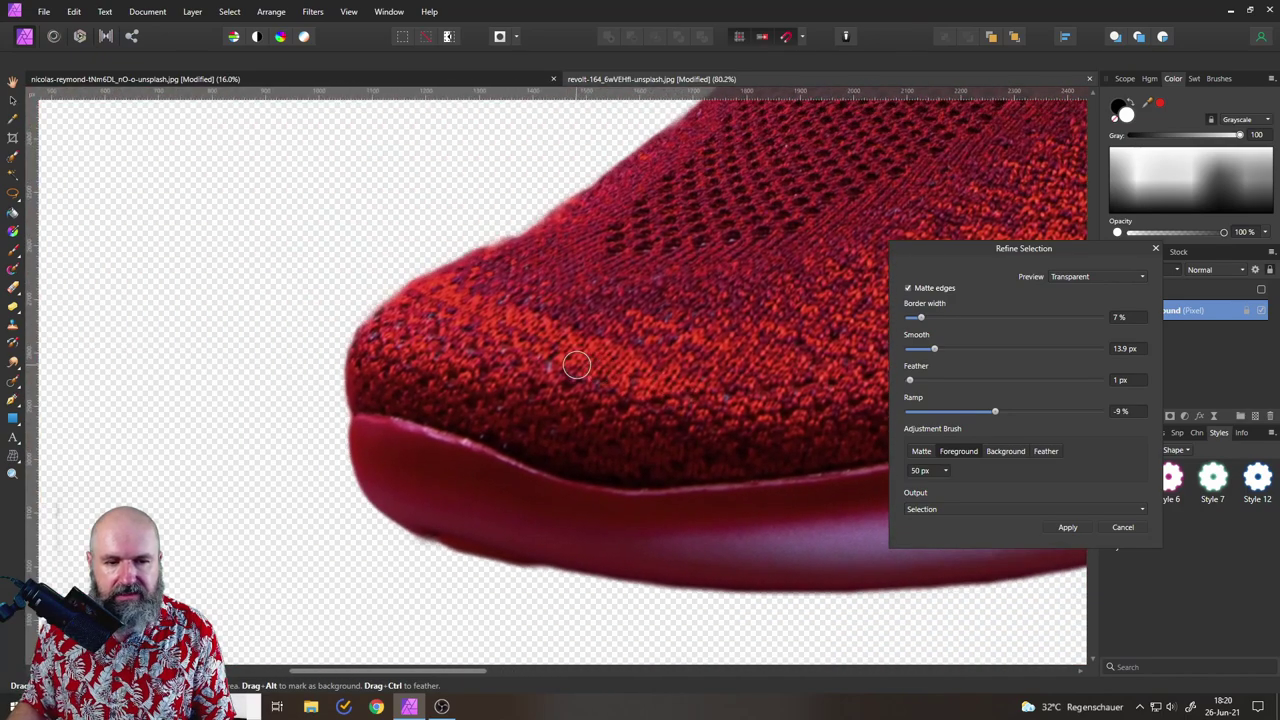
{"action": "left_click", "coordinate": [1002, 451]}
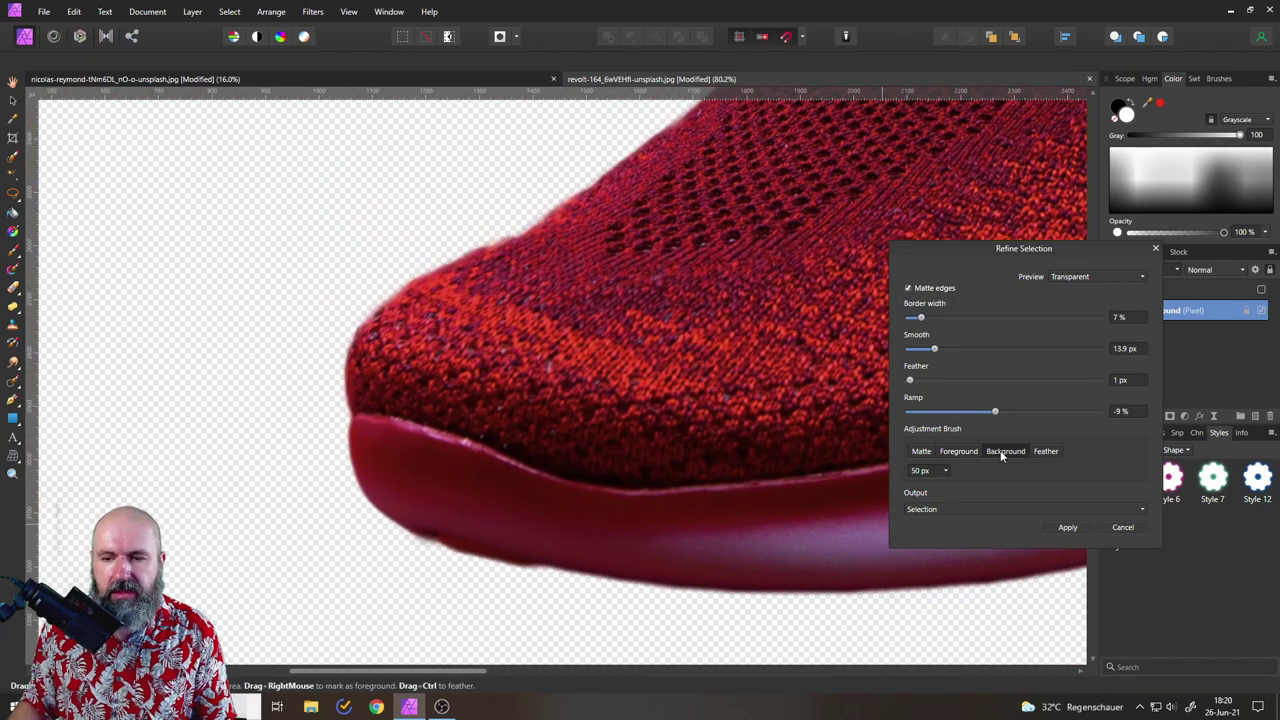
{"action": "left_click", "coordinate": [1047, 453]}
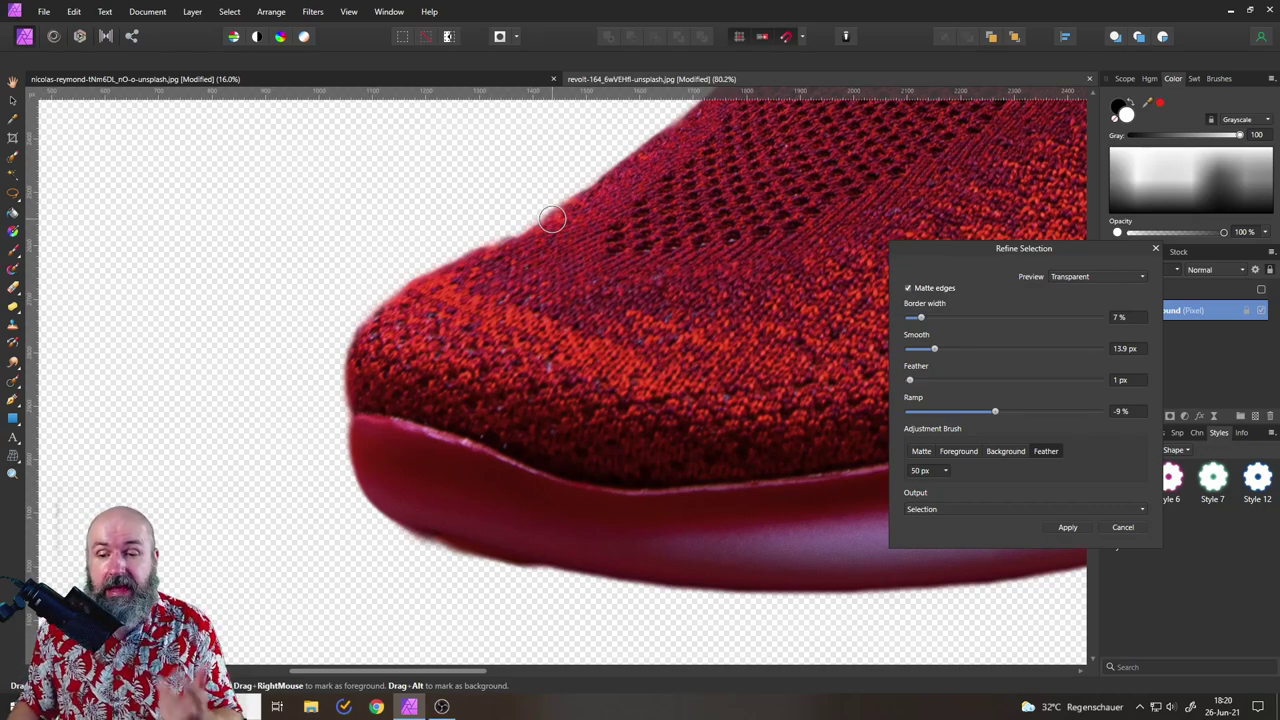
Set the refinement brush width to 37 px.
{"action": "left_click", "coordinate": [930, 470]}
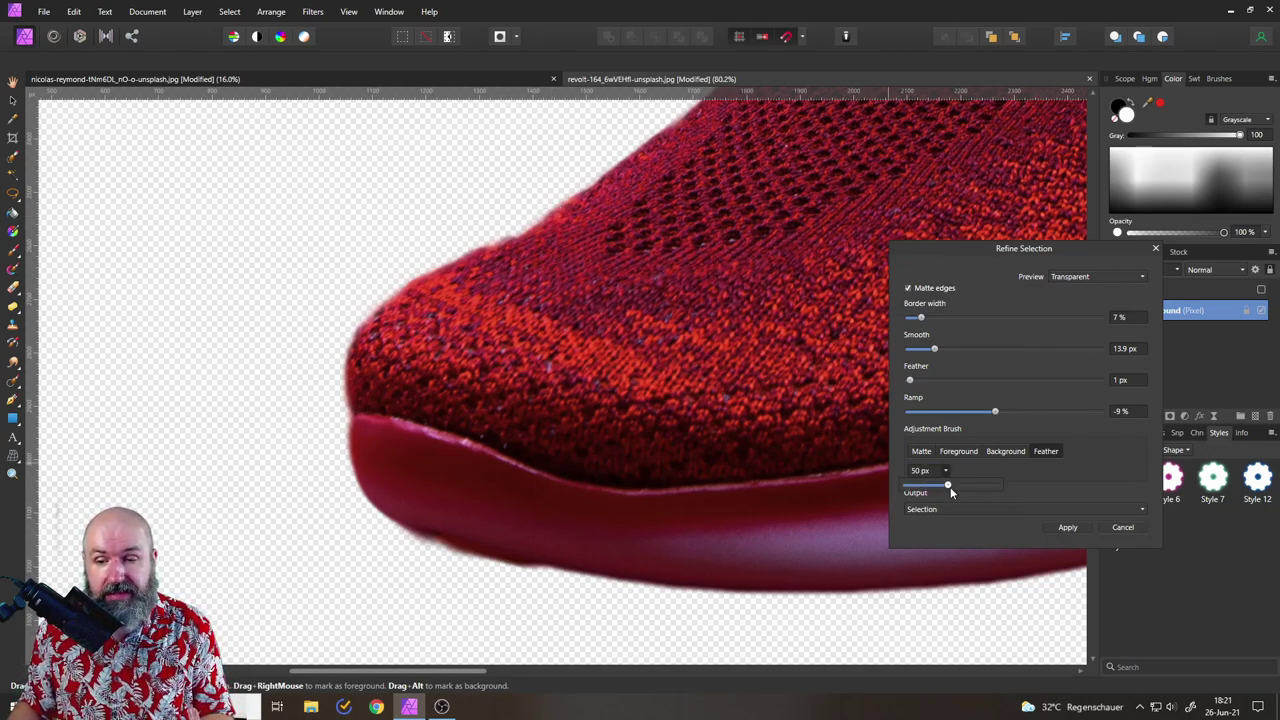
{"action": "left_click_drag", "start_coordinate": [950, 487], "coordinate": [977, 486]}
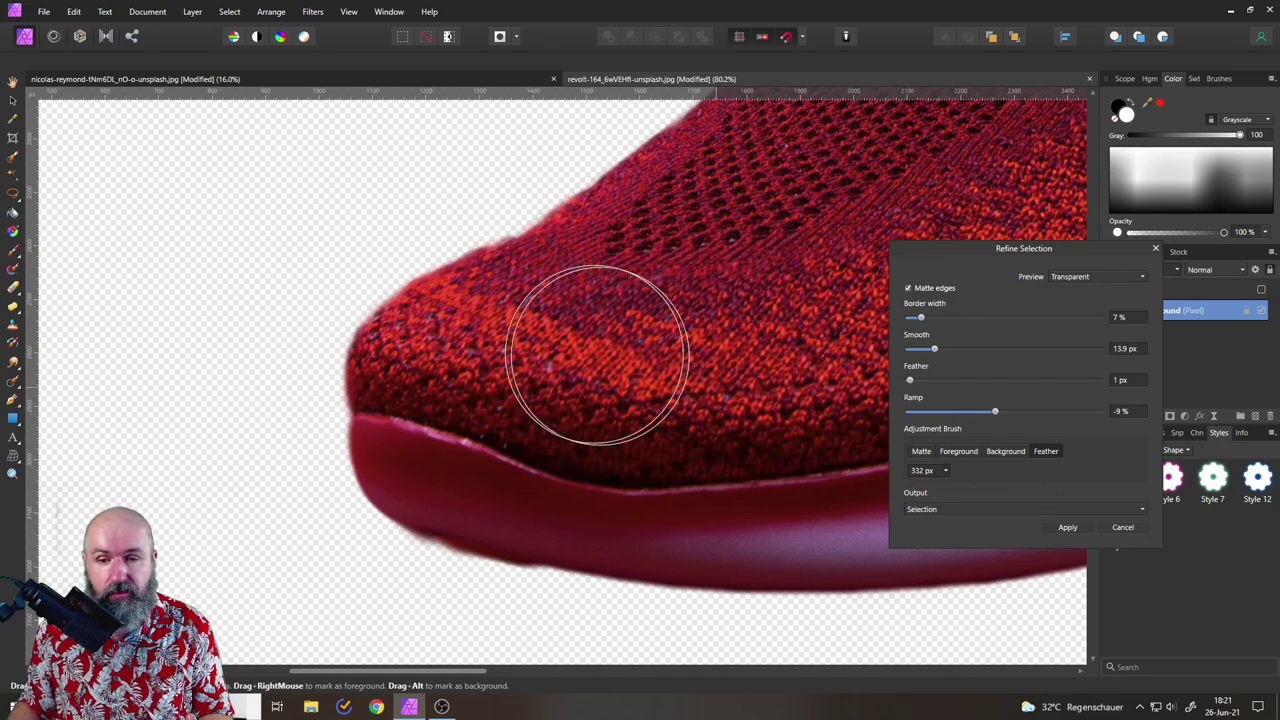
{"action": "left_click", "coordinate": [945, 471]}
{"action": "left_click_drag", "start_coordinate": [945, 486], "coordinate": [912, 486]}
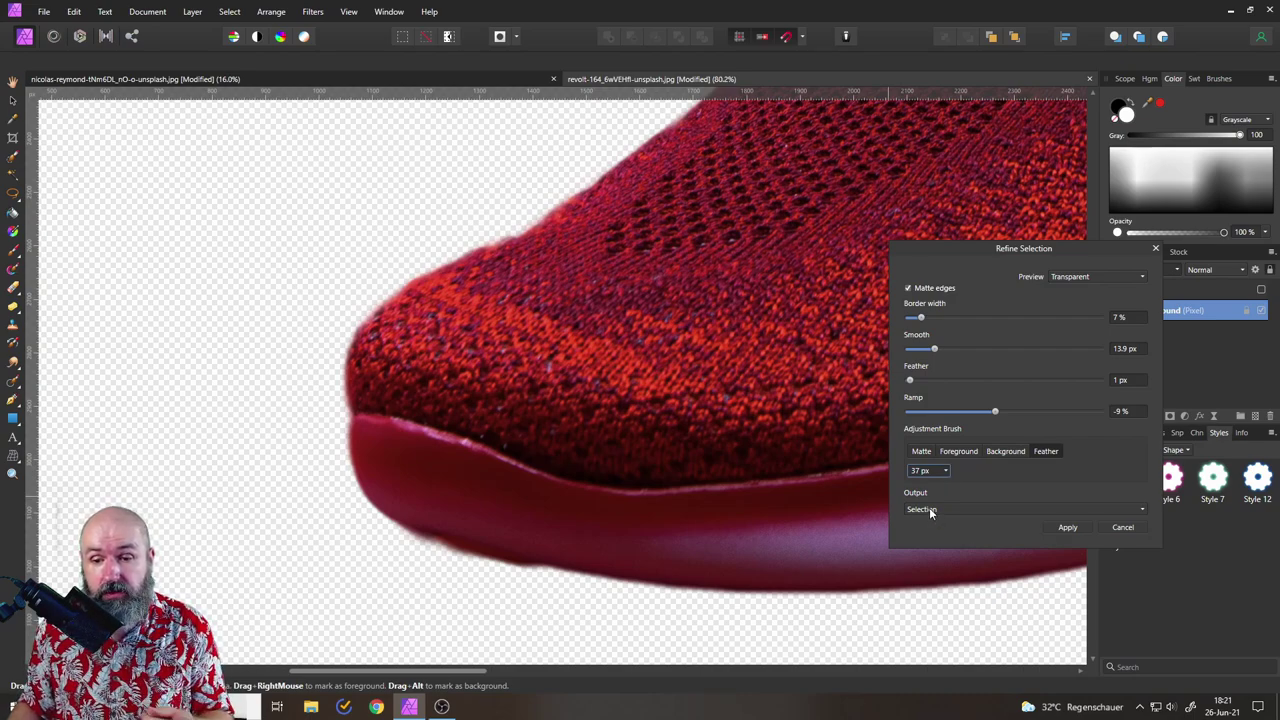
Choose New layer with mask as the Refine Selection output.
{"action": "left_click", "coordinate": [929, 510]}
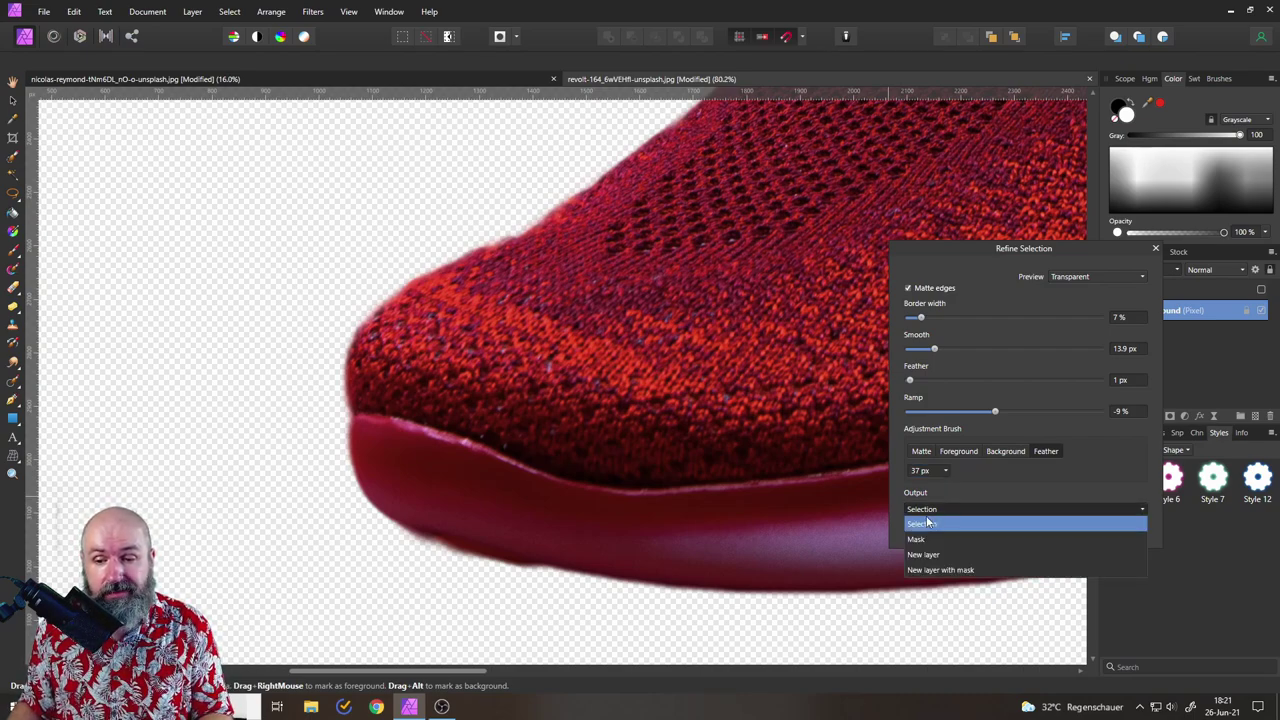
{"action": "left_click", "coordinate": [923, 530]}
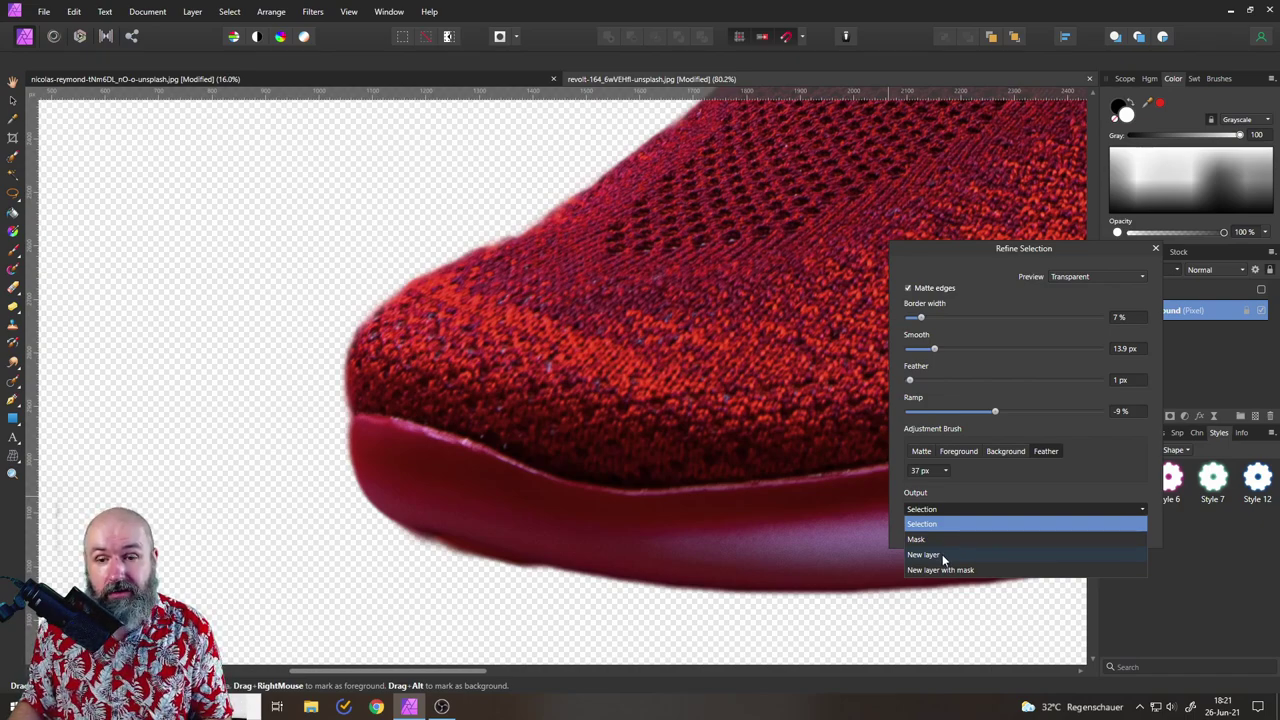
{"action": "left_click", "coordinate": [945, 570]}
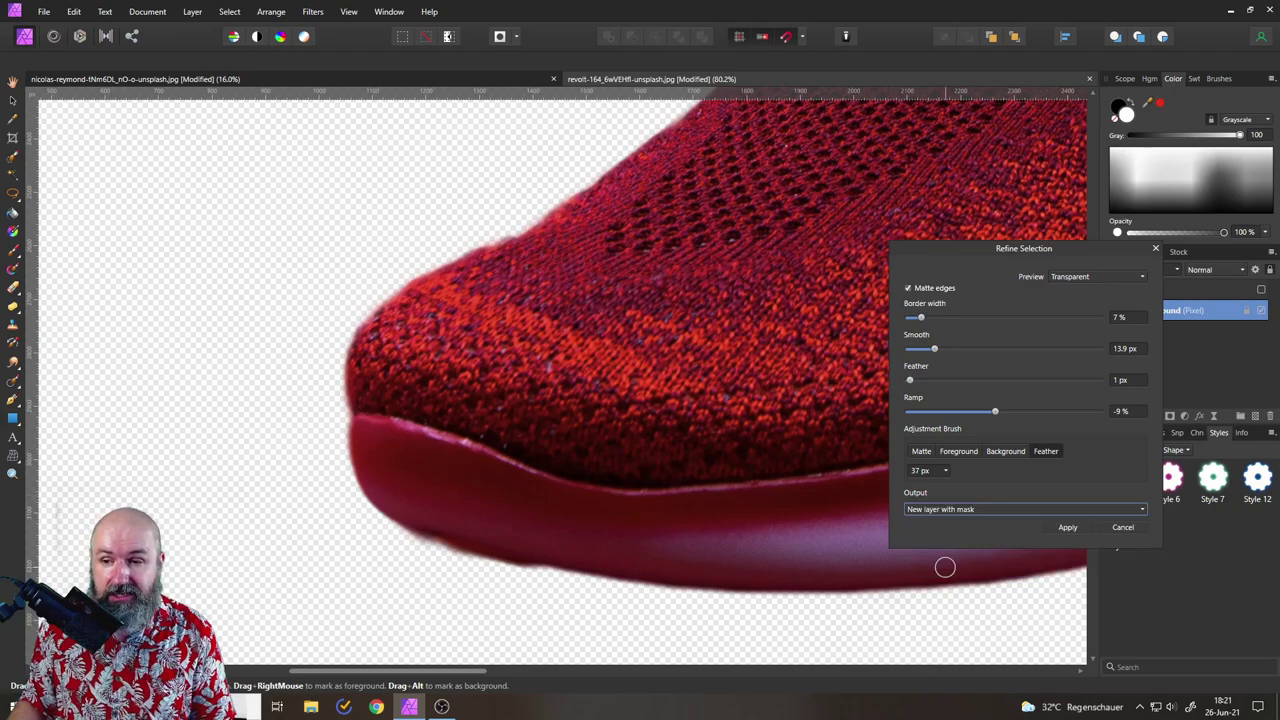
Apply the refinement, fit the shoe in view, and keep the red Background layer hidden.
{"action": "left_click", "coordinate": [1066, 526]}
{"action": "key", "text": "ctrl+0"}
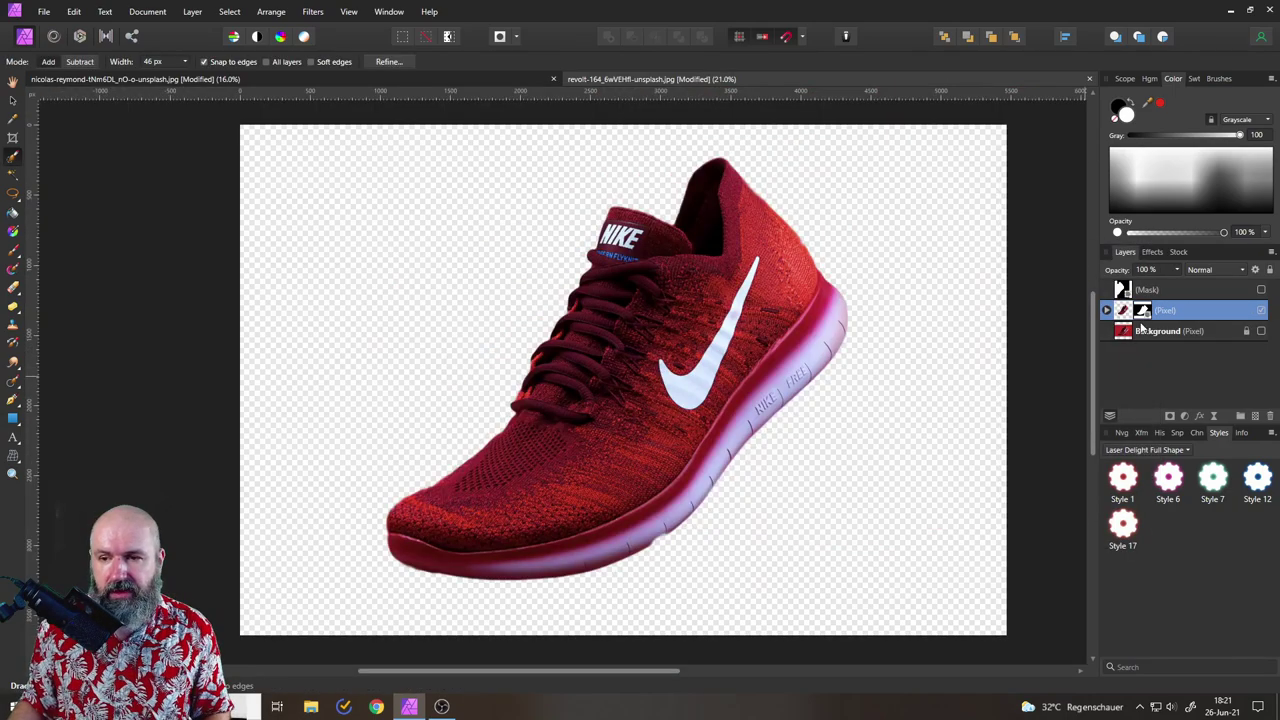
{"action": "left_click", "coordinate": [1261, 332]}
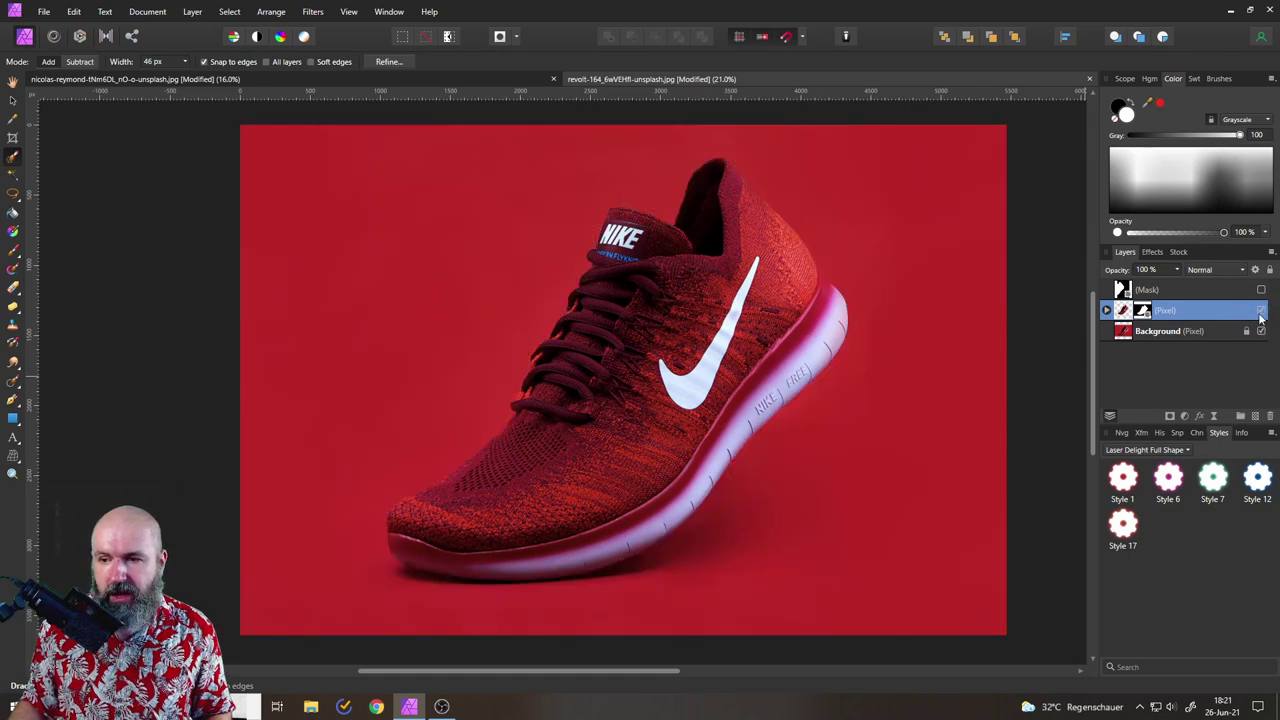
{"action": "left_click", "coordinate": [1261, 332]}
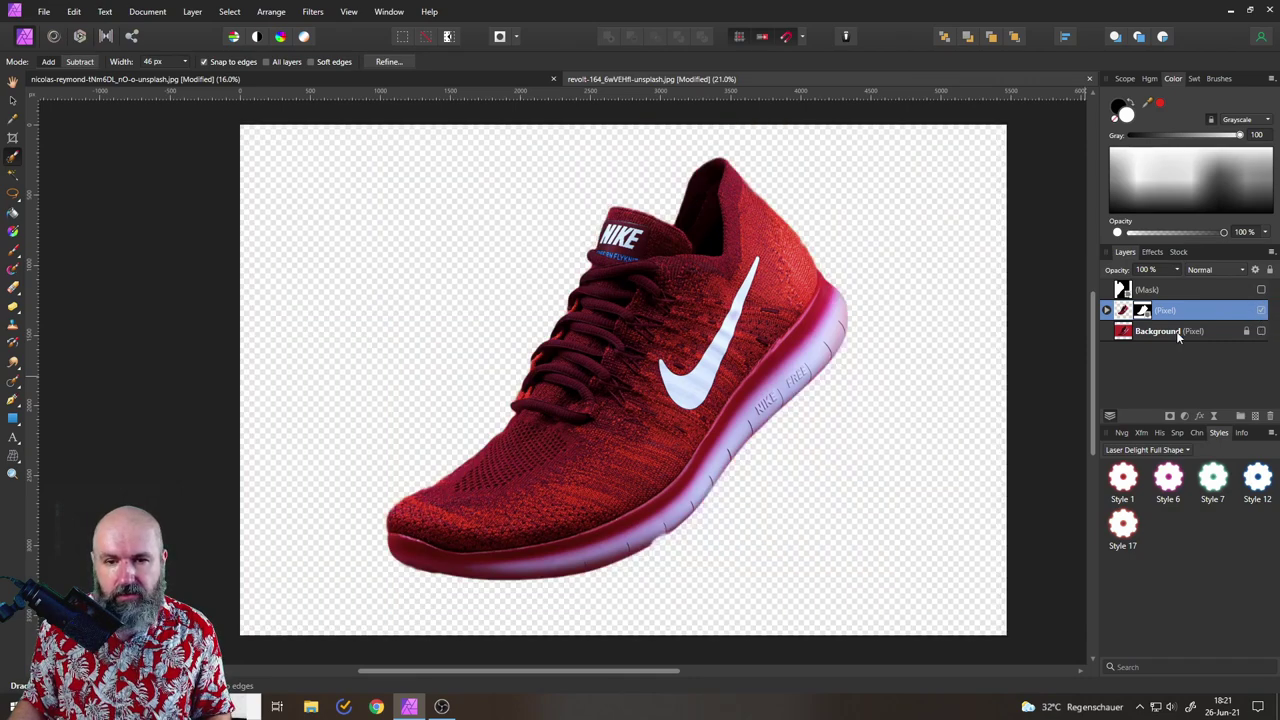
Expand the new pixel layer, check its mask, and load the mask as a selection.
{"action": "left_click", "coordinate": [1106, 311]}
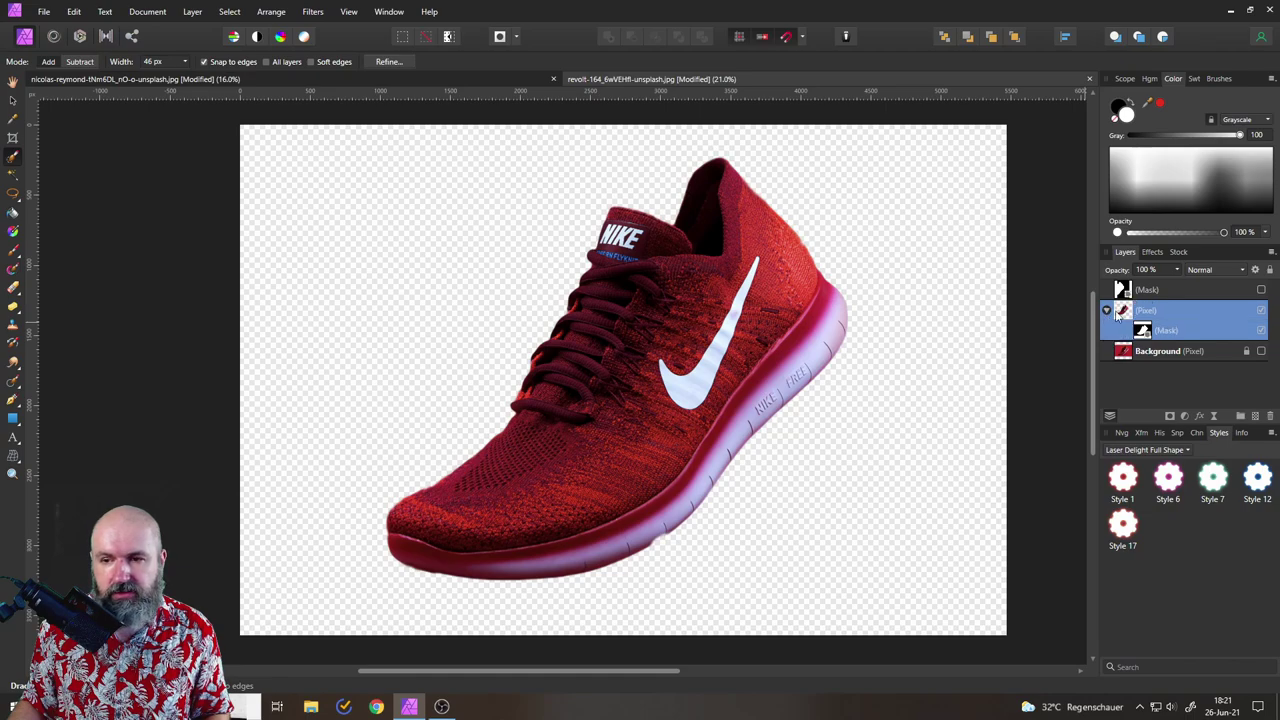
{"action": "left_click", "coordinate": [1260, 331]}
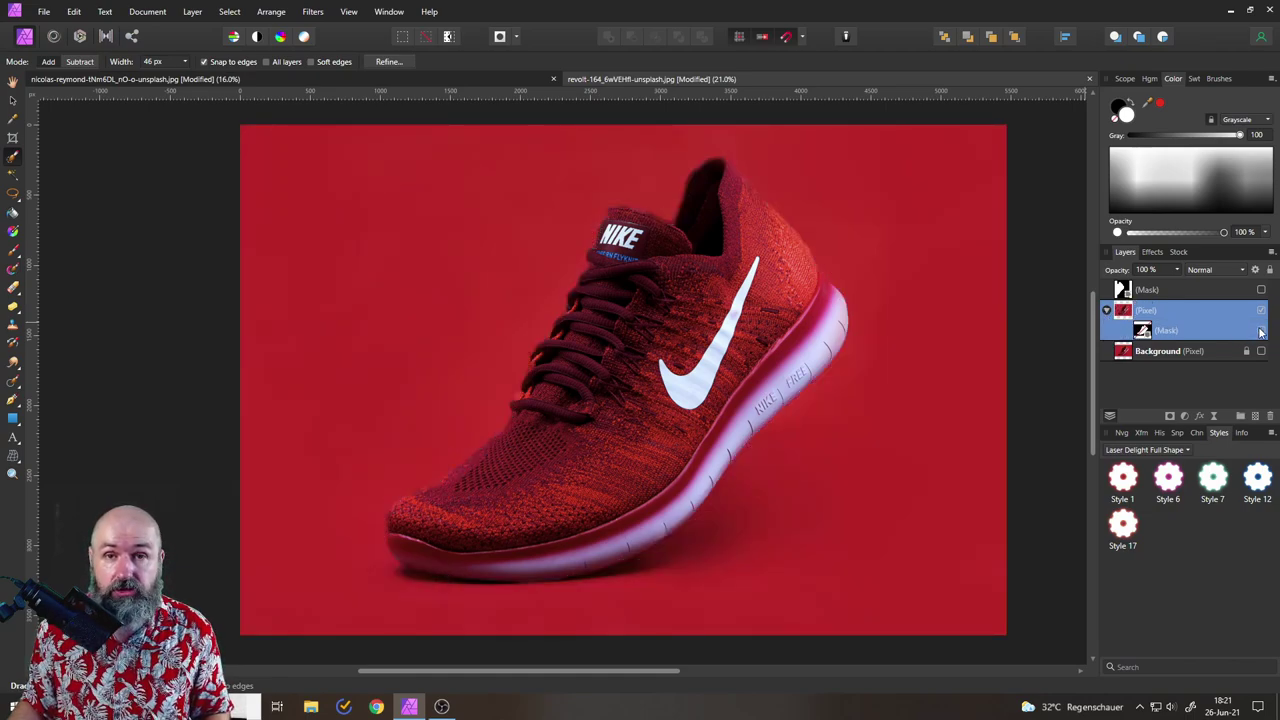
{"action": "left_click", "coordinate": [1260, 331]}
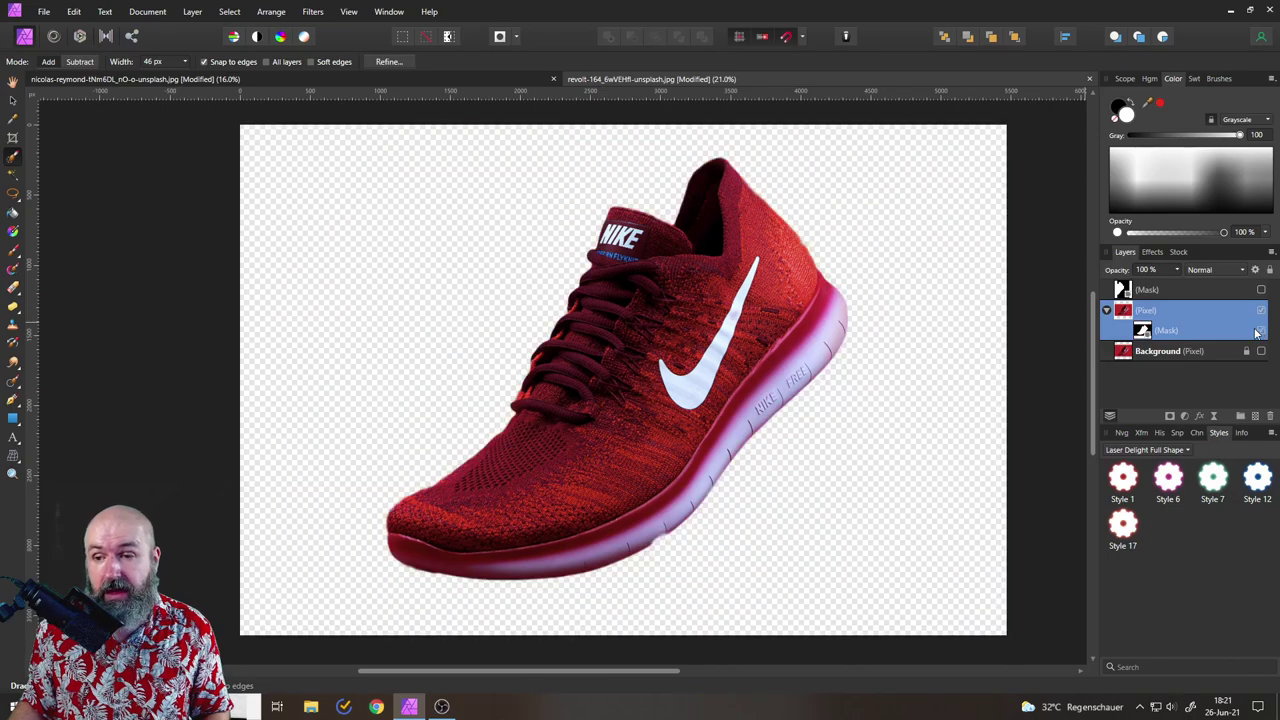
{"action": "left_click", "coordinate": [1145, 335], "text": "ctrl"}
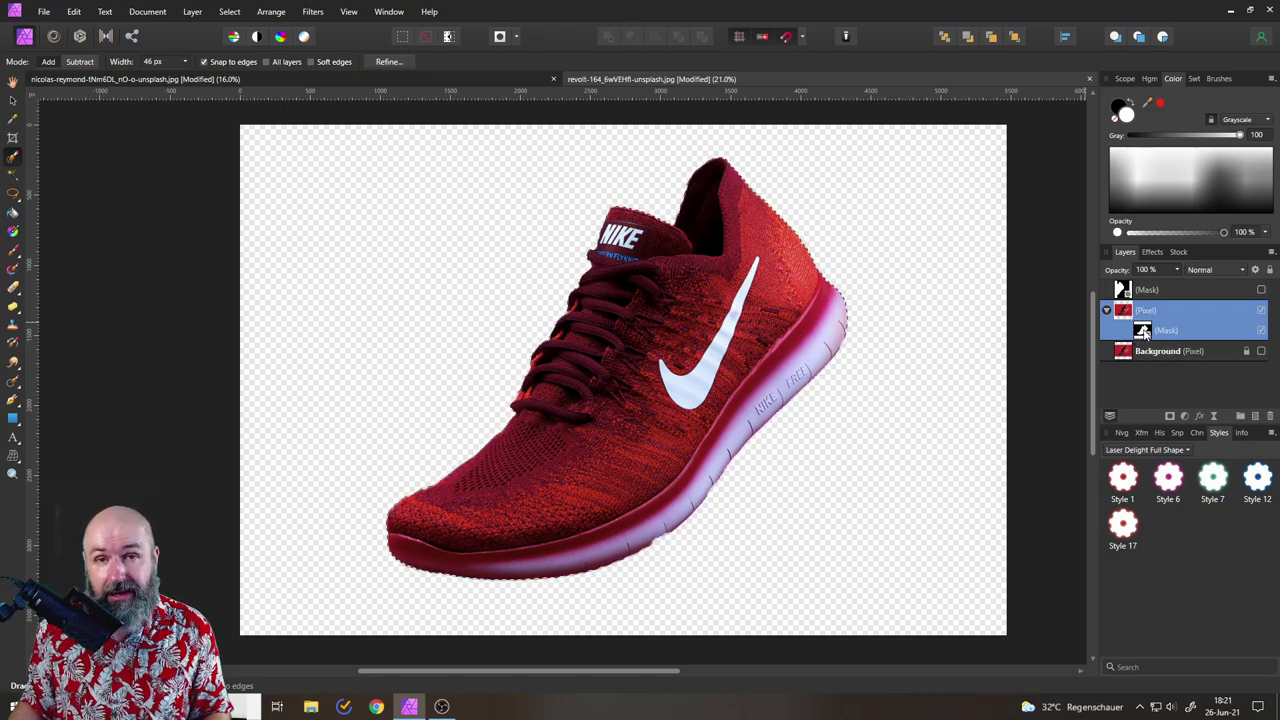